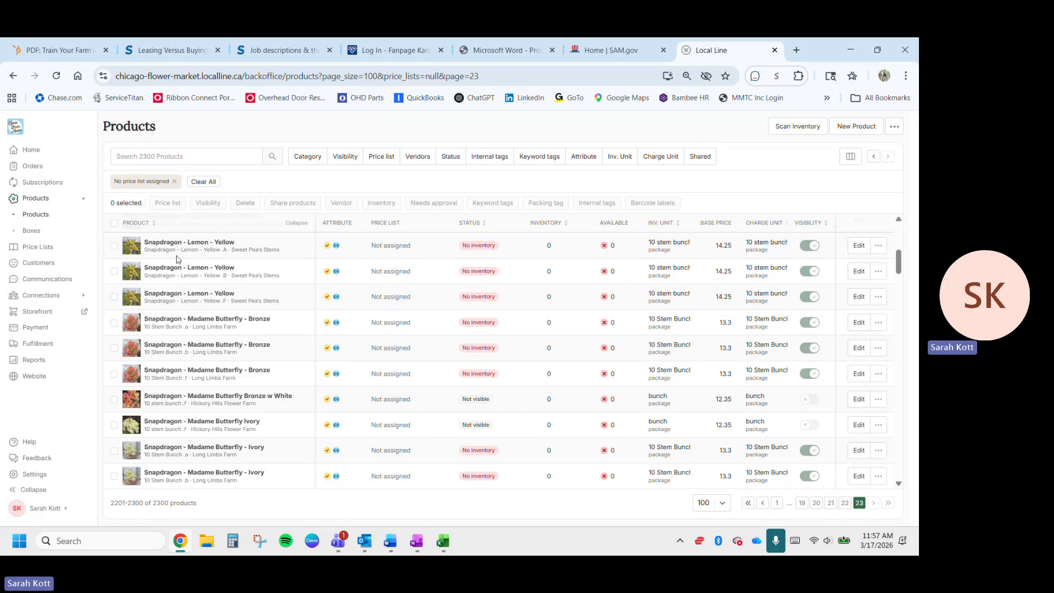
# - Open the settings of the "Public Shopping.A fulfillment May 6 & 7" price list
pyautogui.click(38, 247)
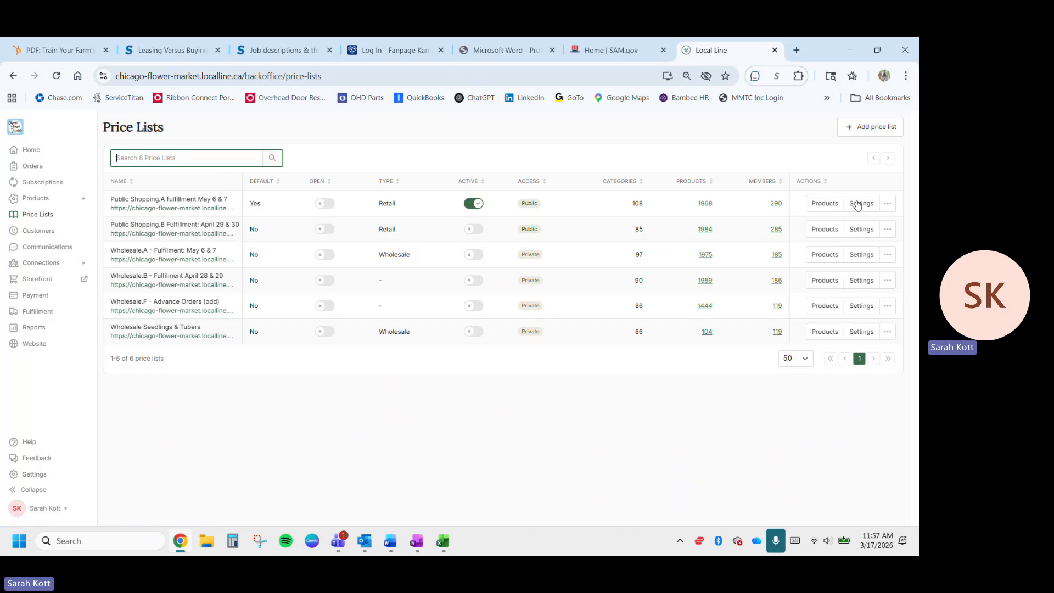
pyautogui.click(858, 204)
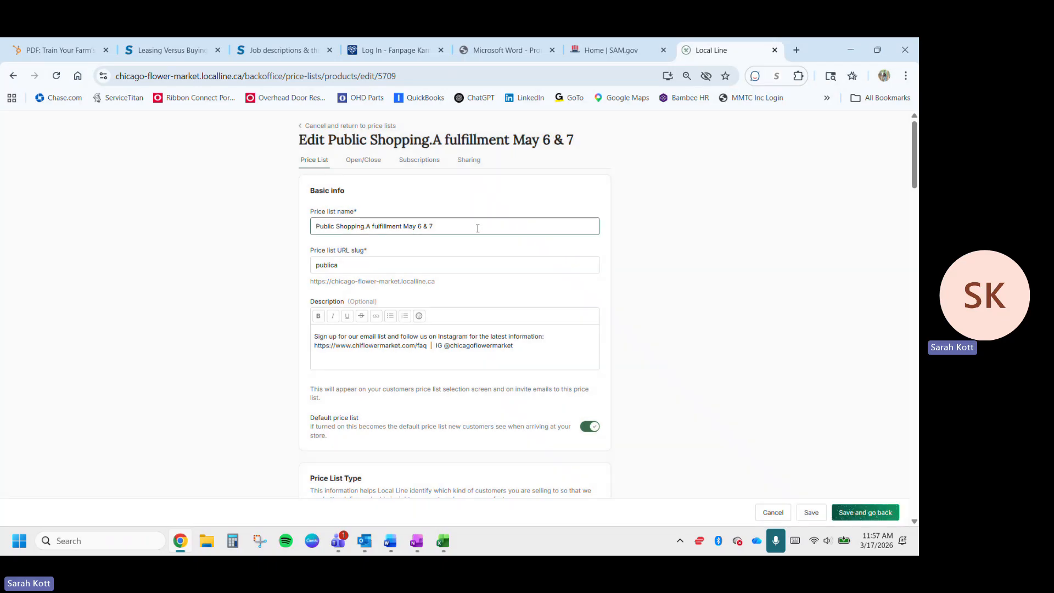
pyautogui.click(13, 77)
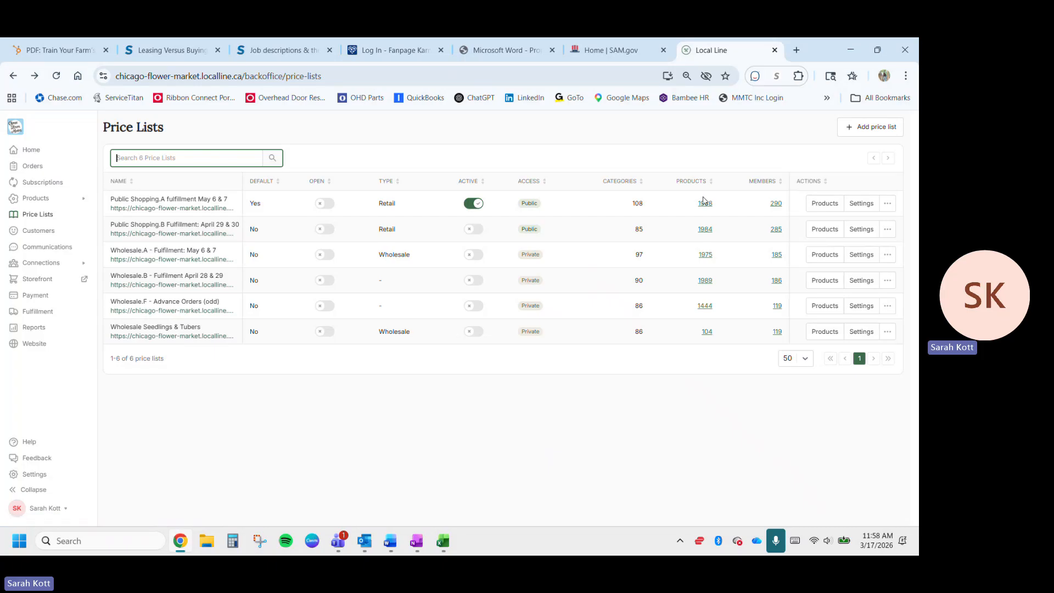
pyautogui.click(861, 208)
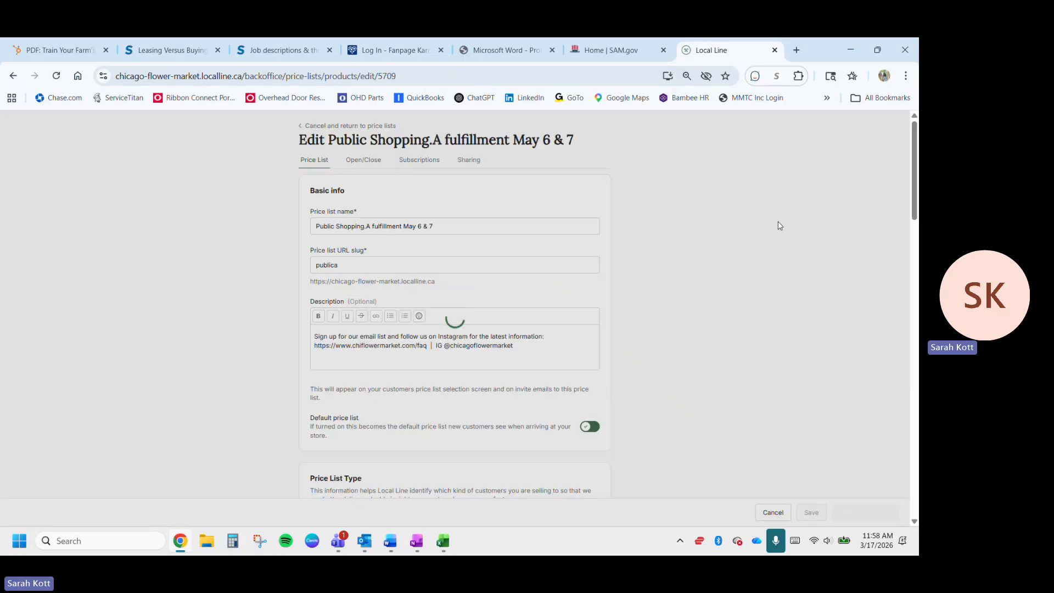
# - Review the price list's basic info (name, URL slug, description, default setting) and its price list type
pyautogui.click(347, 225)
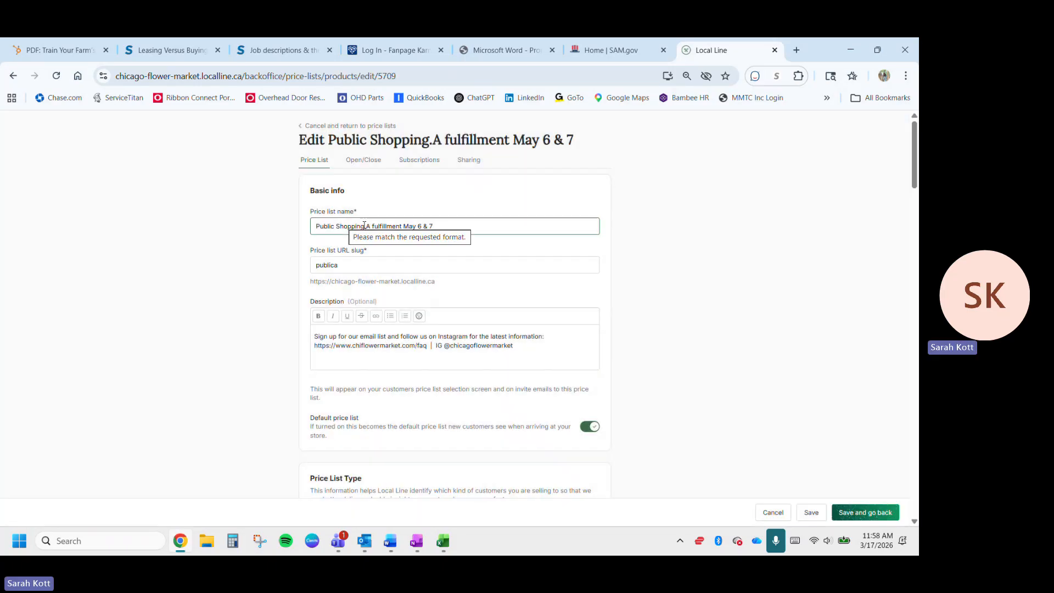
pyautogui.click(397, 226)
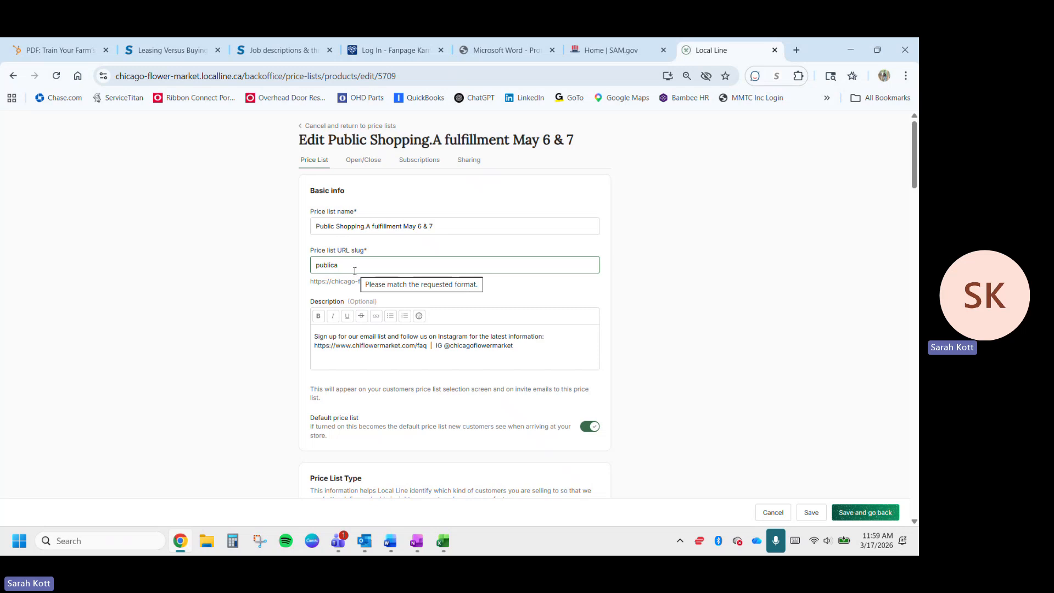
pyautogui.scroll(-2, 354, 270)
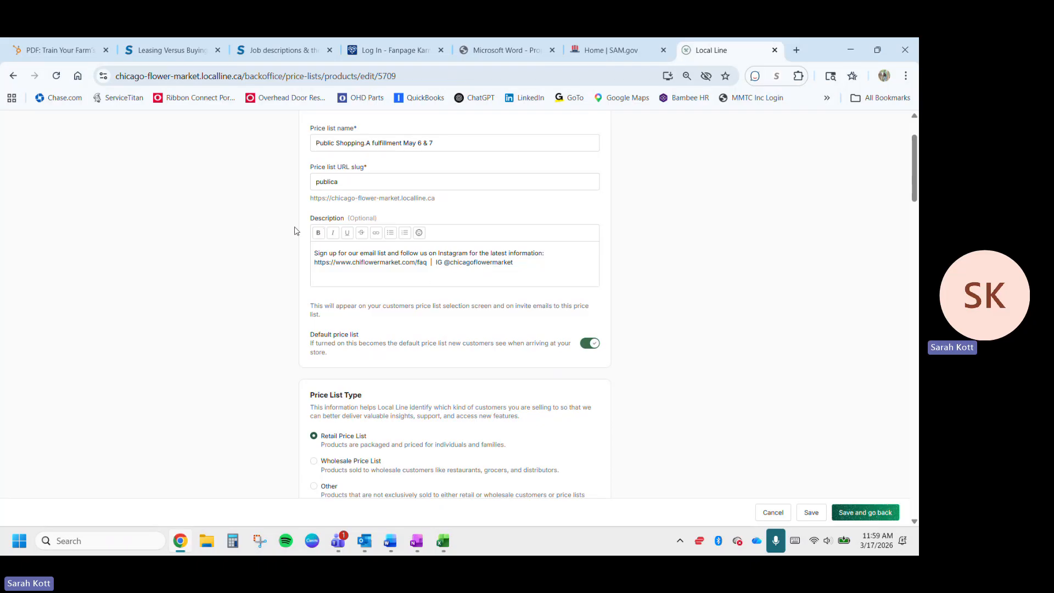
pyautogui.scroll(-1, 269, 283)
pyautogui.scroll(-1, 270, 284)
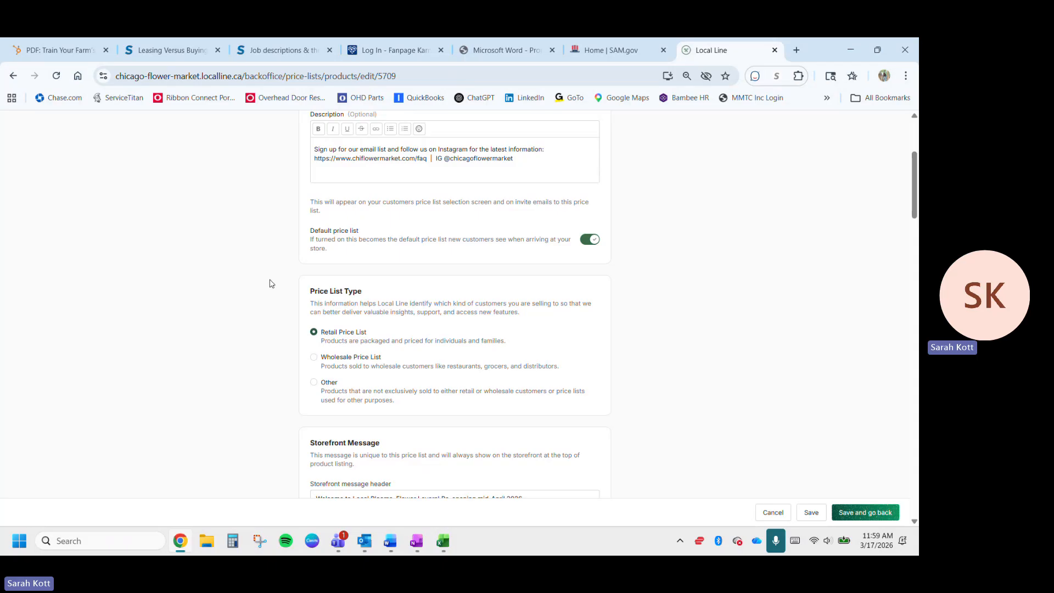
pyautogui.scroll(-2, 269, 283)
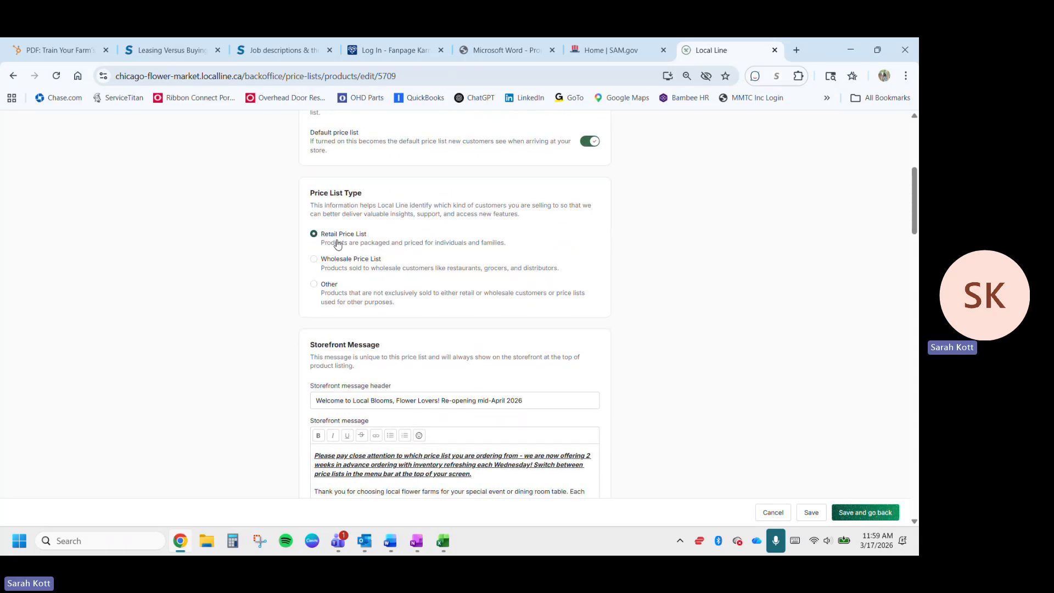
pyautogui.scroll(-1, 269, 255)
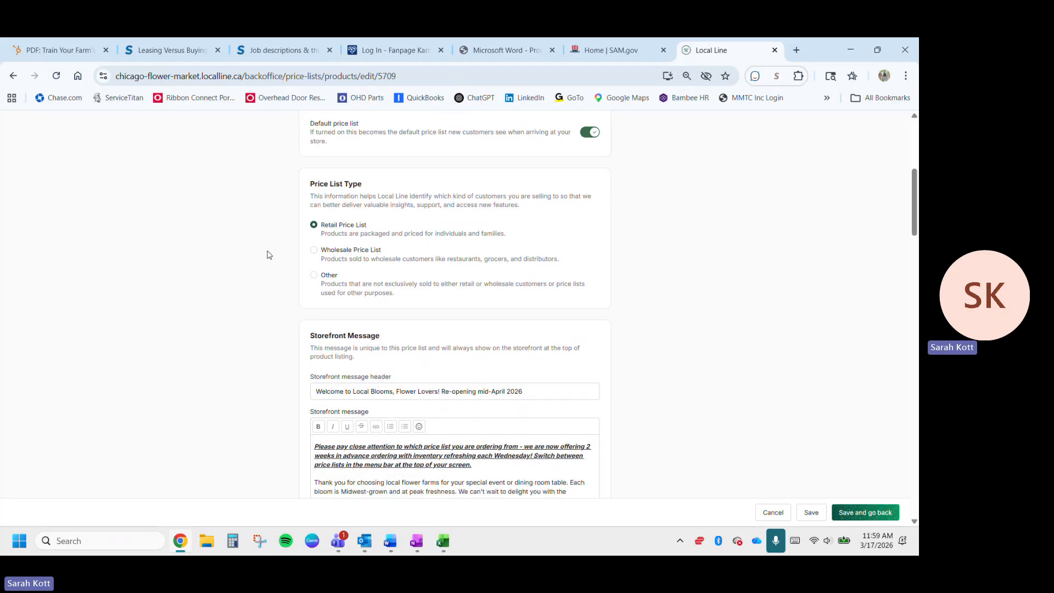
# - Review the storefront message, banner image and default product listing format of the price list
pyautogui.scroll(-4, 269, 254)
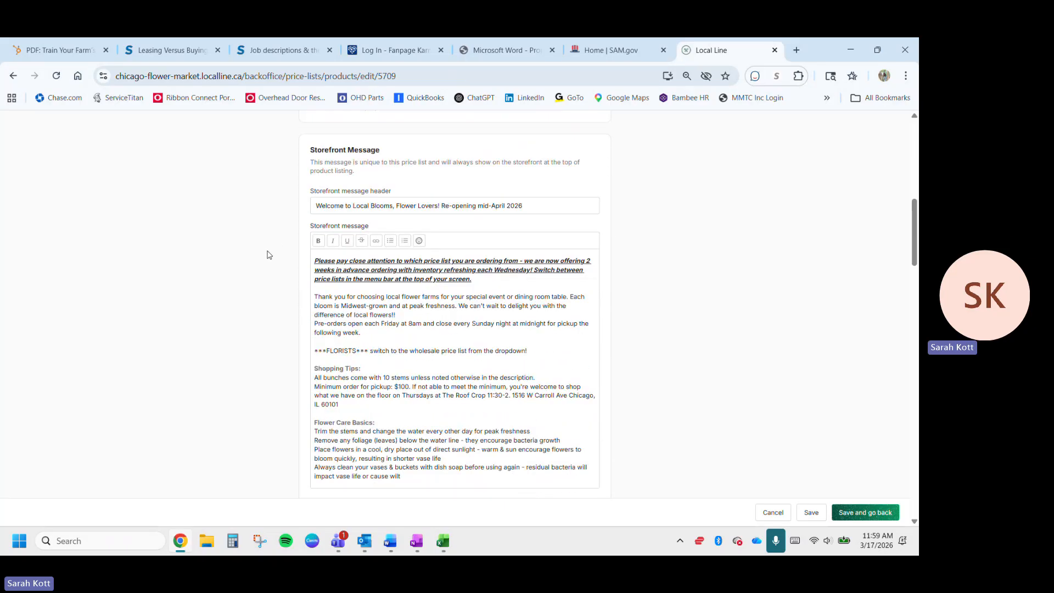
pyautogui.scroll(-1, 269, 254)
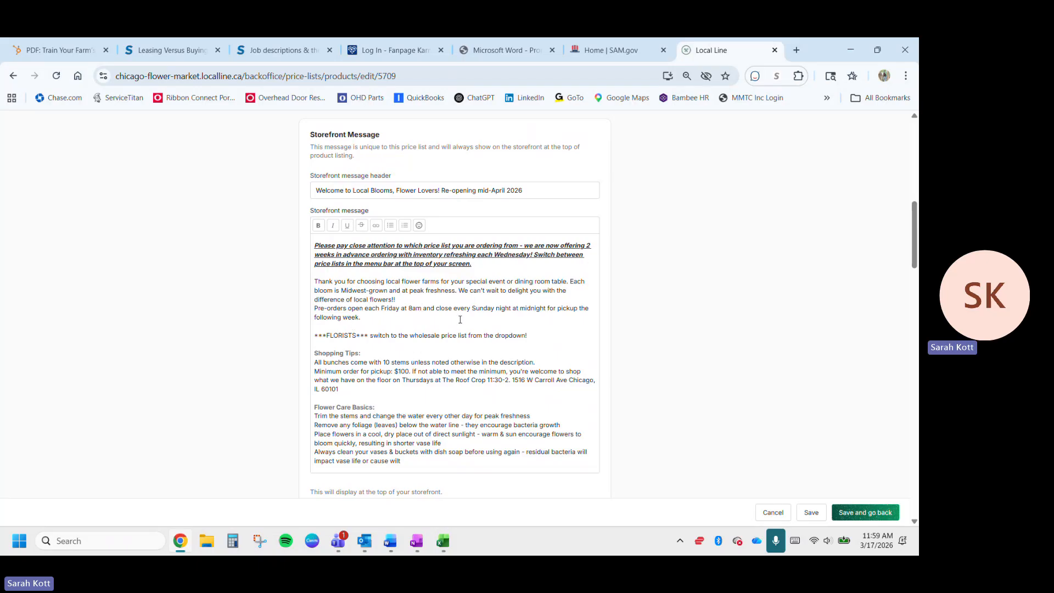
pyautogui.scroll(-2, 456, 347)
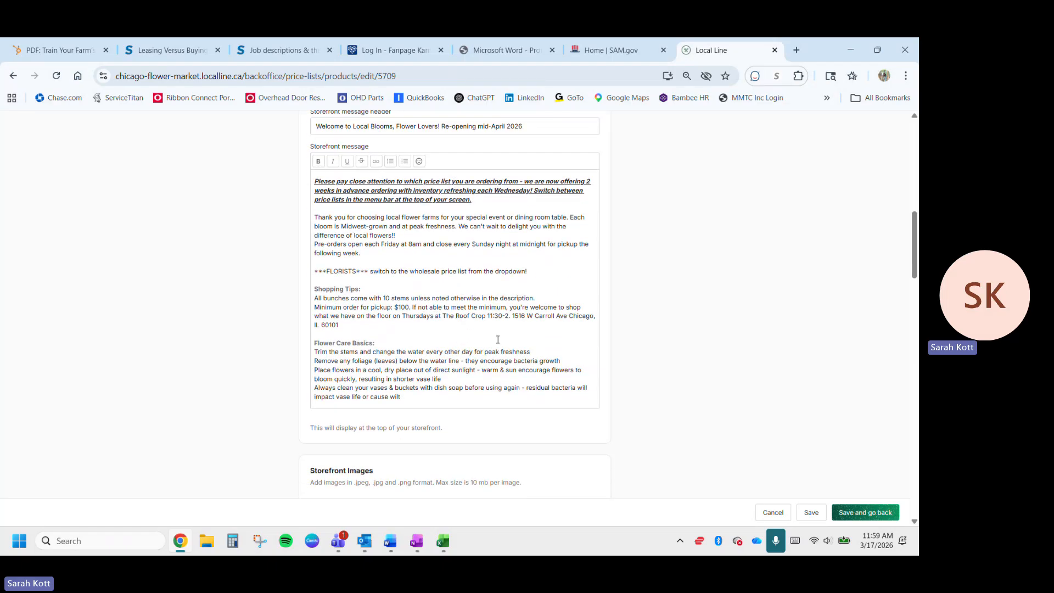
pyautogui.scroll(-5, 498, 339)
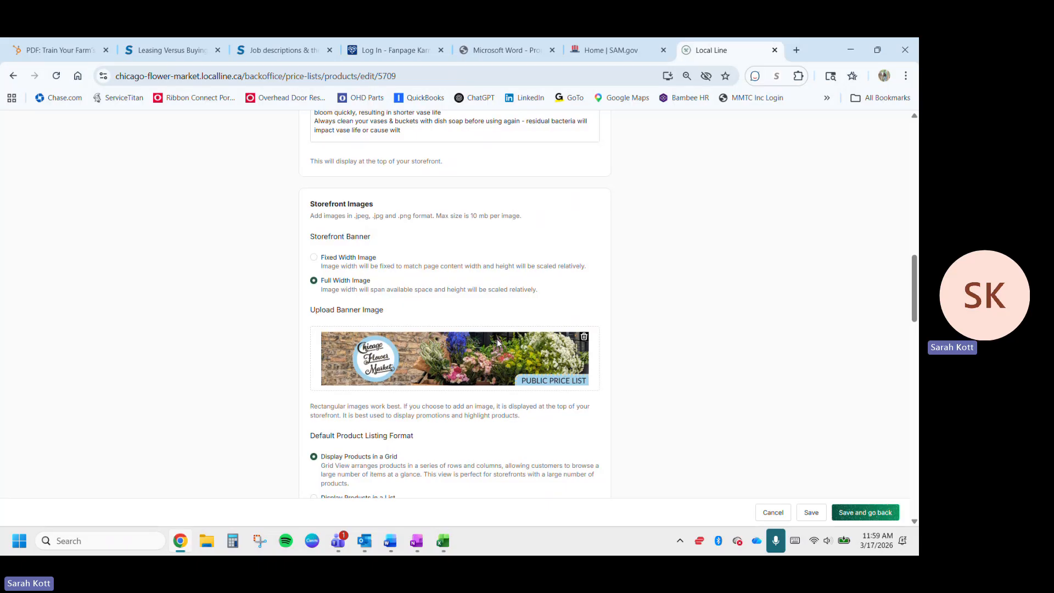
pyautogui.scroll(-1, 496, 338)
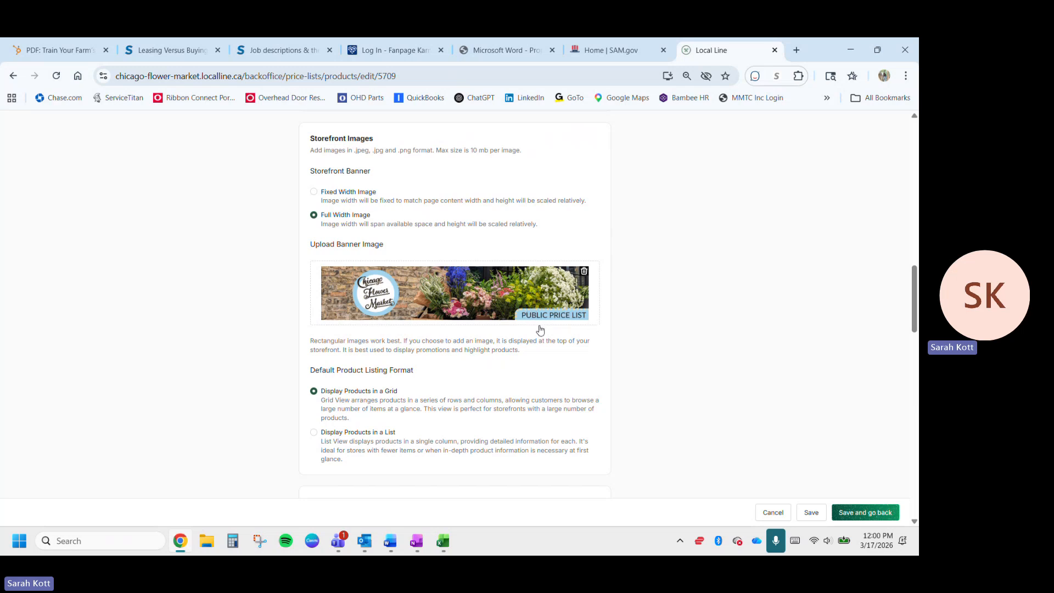
pyautogui.scroll(-2, 423, 349)
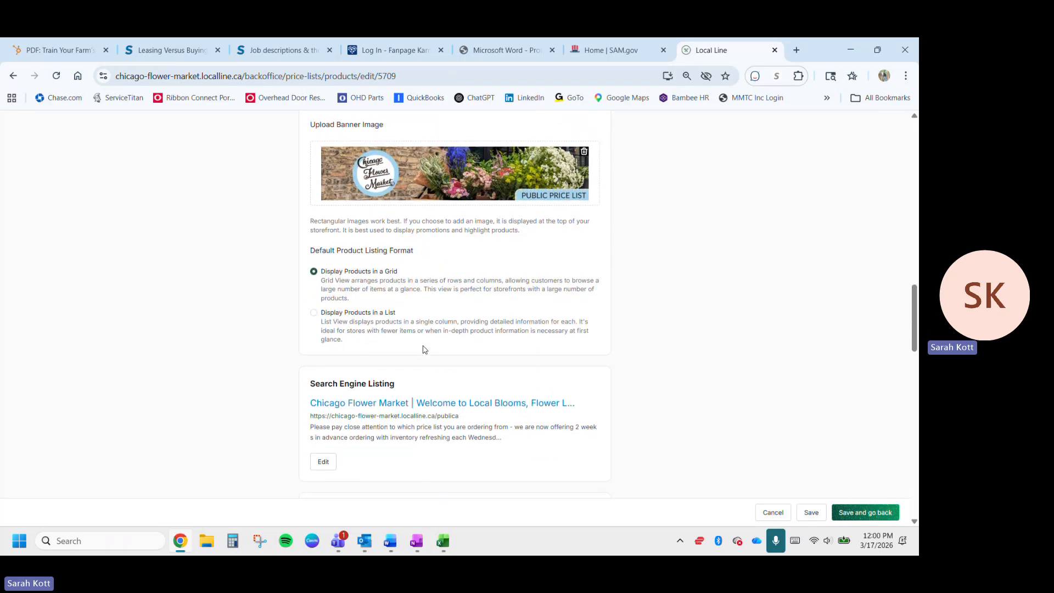
pyautogui.scroll(-1, 423, 349)
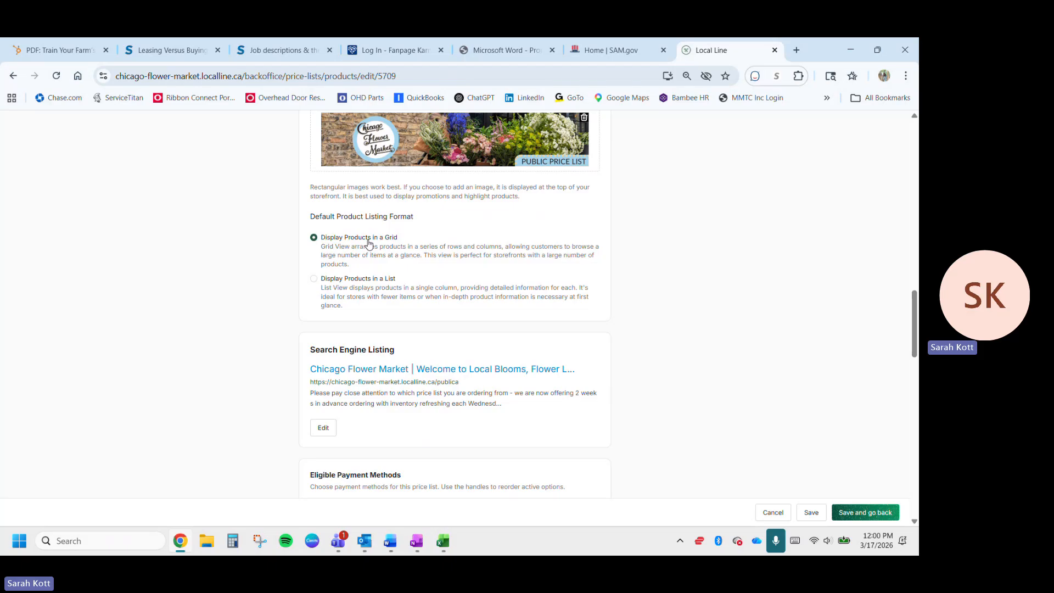
# - Review the search engine listing, the eligible payment methods and the default payment method for logged orders
pyautogui.scroll(-3, 368, 243)
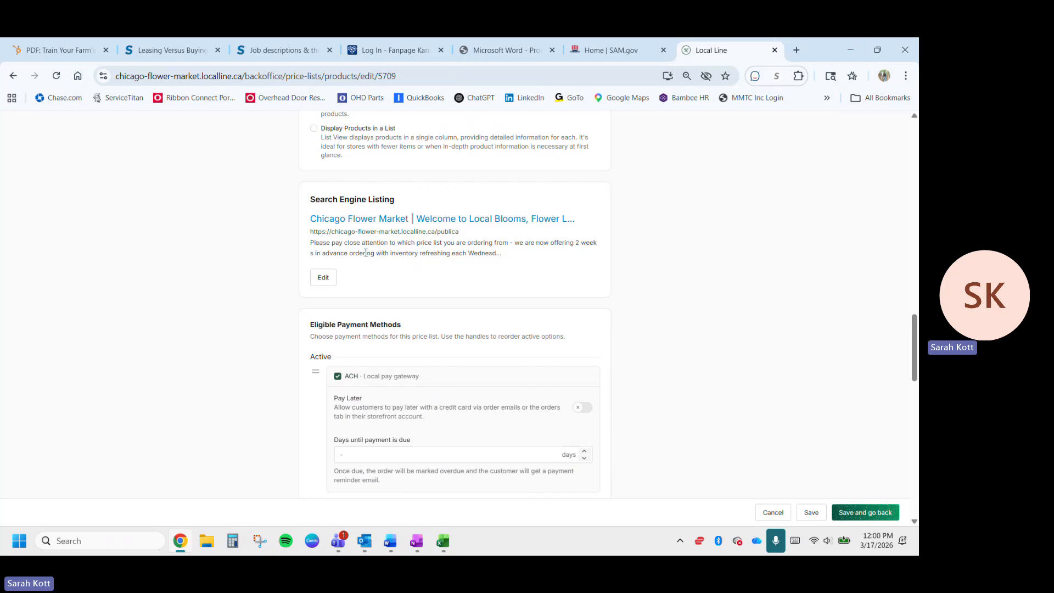
pyautogui.scroll(-3, 405, 270)
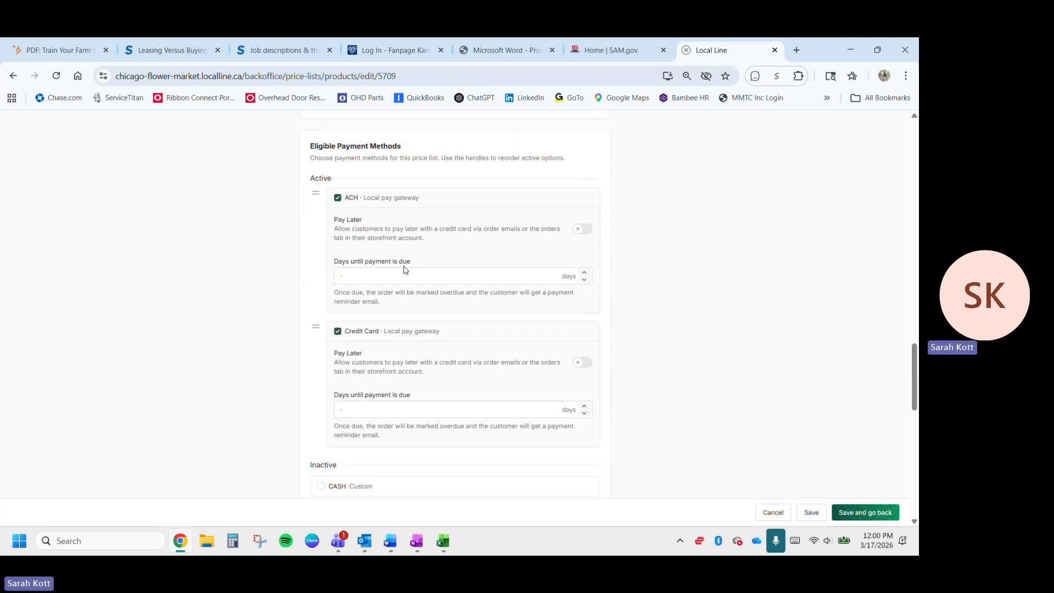
pyautogui.click(404, 269)
pyautogui.scroll(-1, 404, 269)
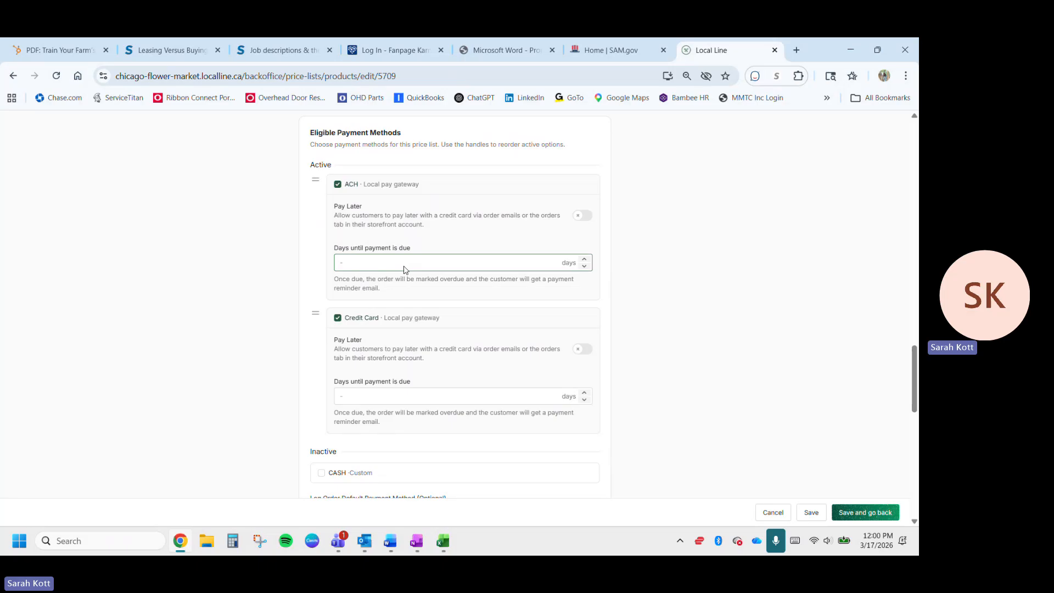
pyautogui.scroll(-1, 403, 270)
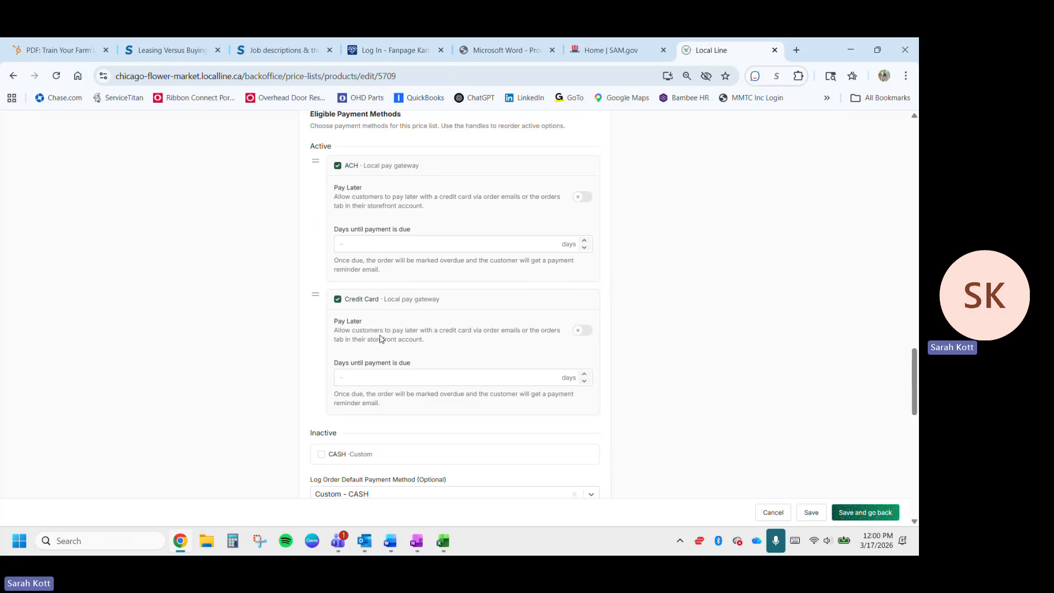
pyautogui.scroll(-3, 382, 339)
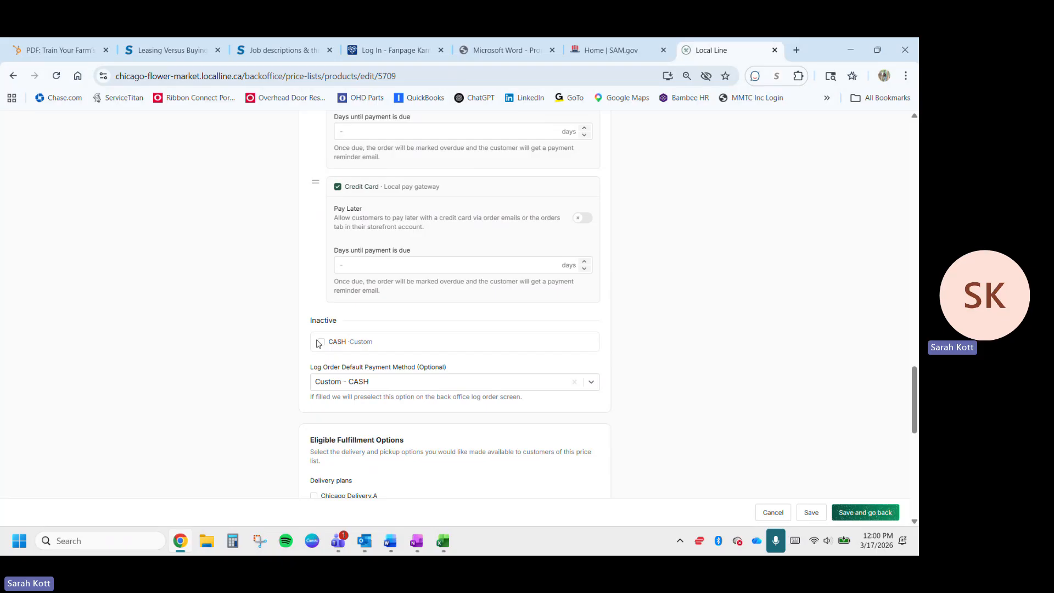
pyautogui.scroll(-2, 317, 345)
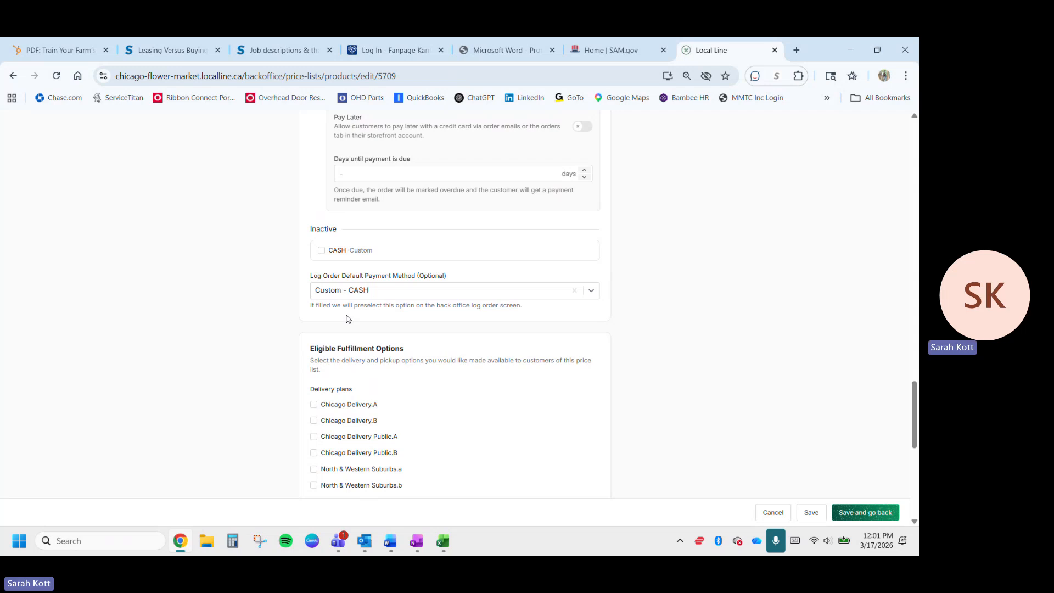
# - Review the eligible delivery plans and pickup locations, the scheduled update emails and the visibility settings
pyautogui.scroll(-1, 346, 318)
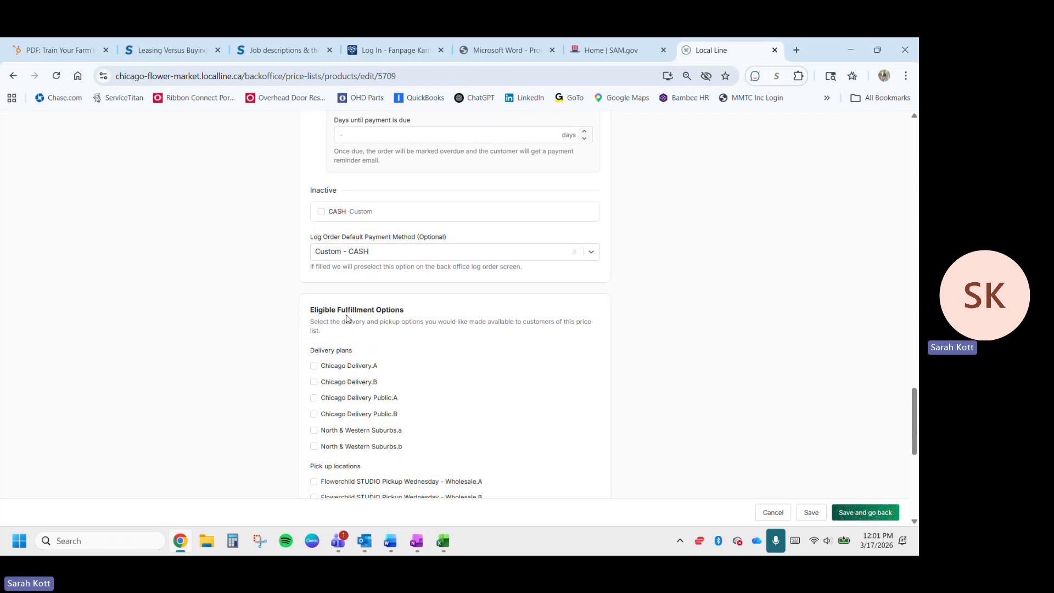
pyautogui.scroll(-3, 347, 319)
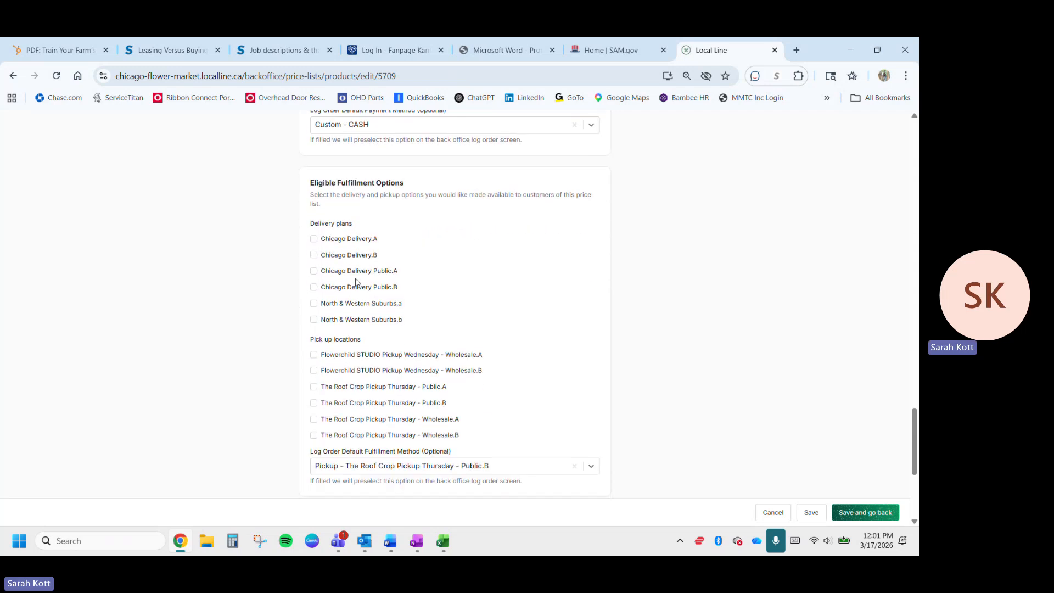
pyautogui.scroll(3, 355, 282)
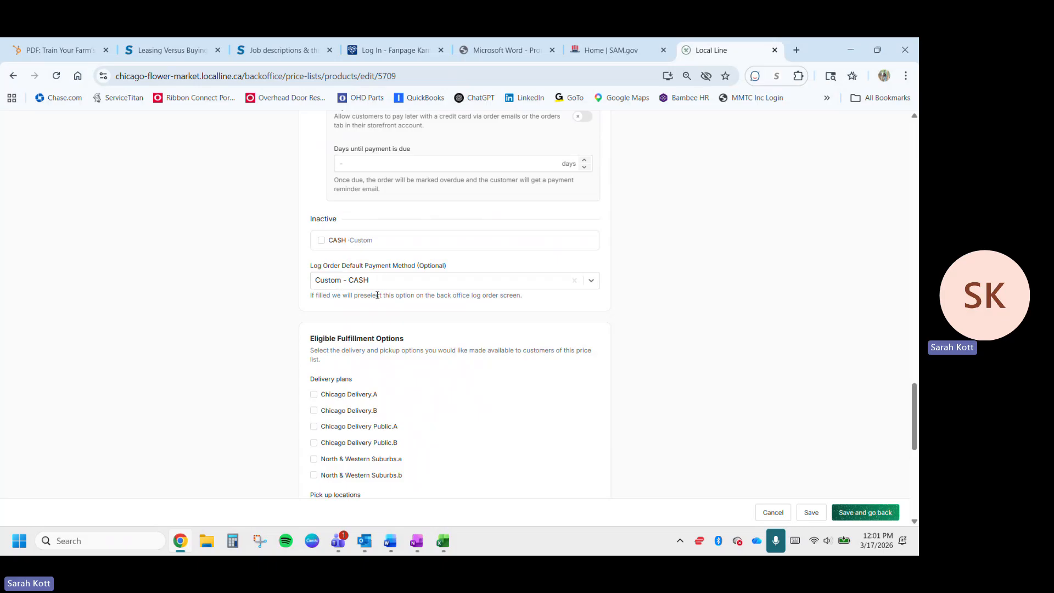
pyautogui.scroll(-5, 377, 295)
pyautogui.scroll(6, 363, 329)
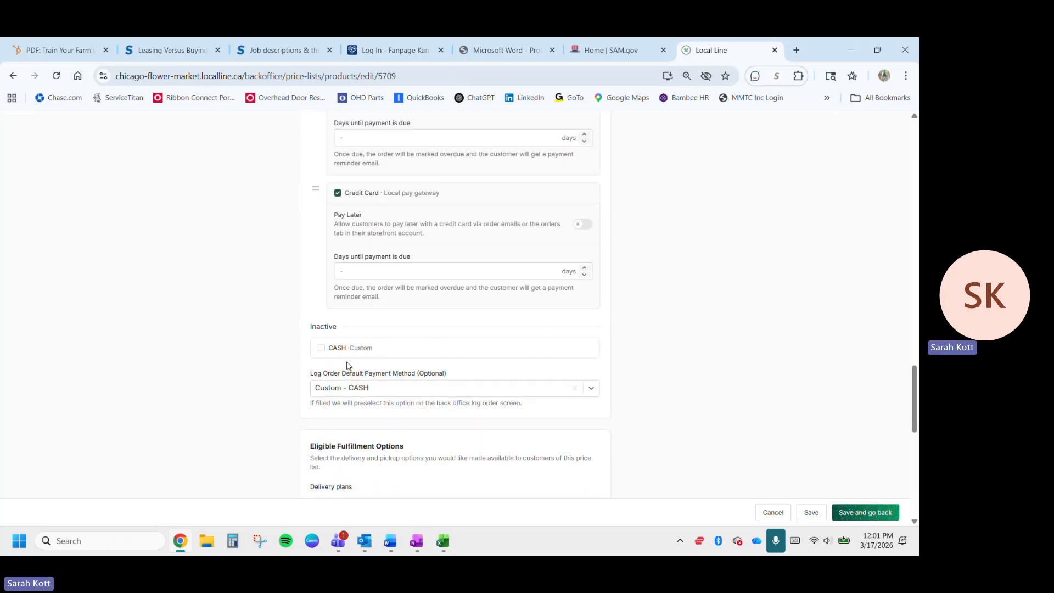
pyautogui.scroll(-3, 284, 362)
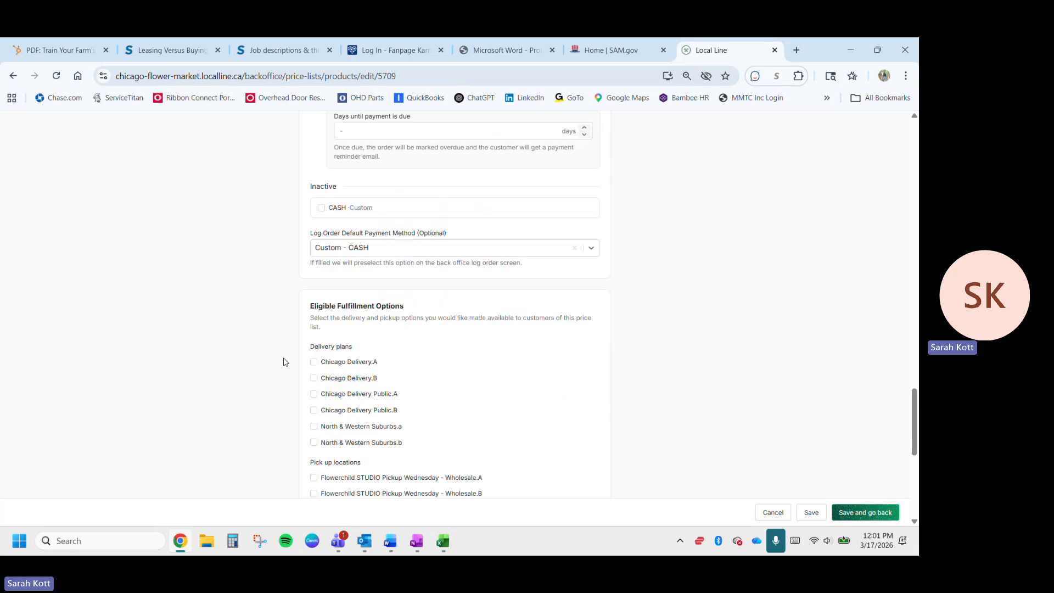
pyautogui.scroll(-3, 284, 361)
pyautogui.scroll(-1, 284, 361)
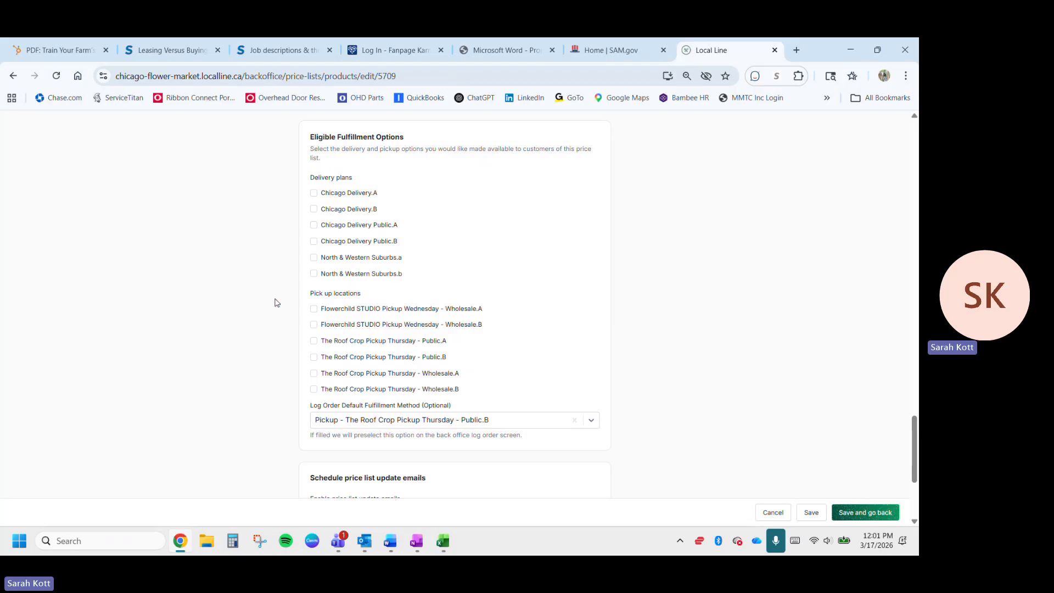
pyautogui.scroll(-3, 268, 316)
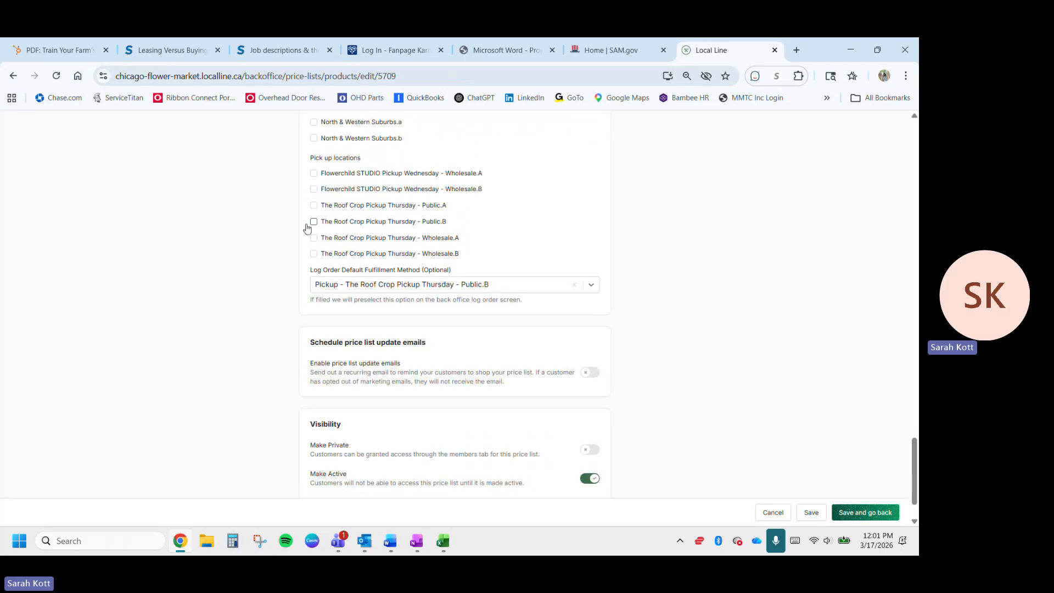
pyautogui.scroll(-2, 243, 257)
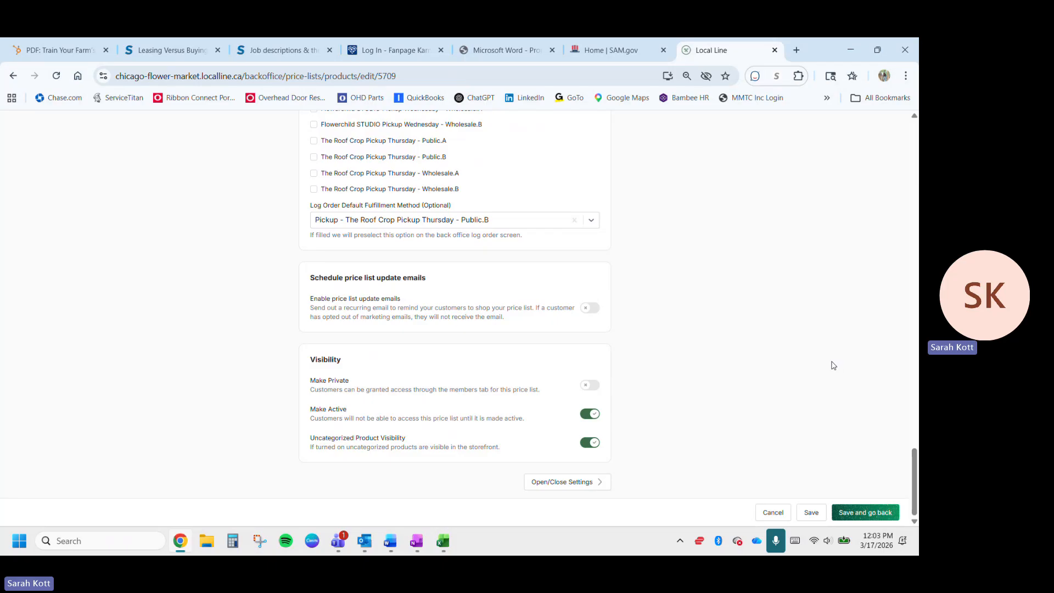
# - Save the price list settings and open the products of "Public Shopping.A fulfillment May 6 & 7"
pyautogui.click(850, 518)
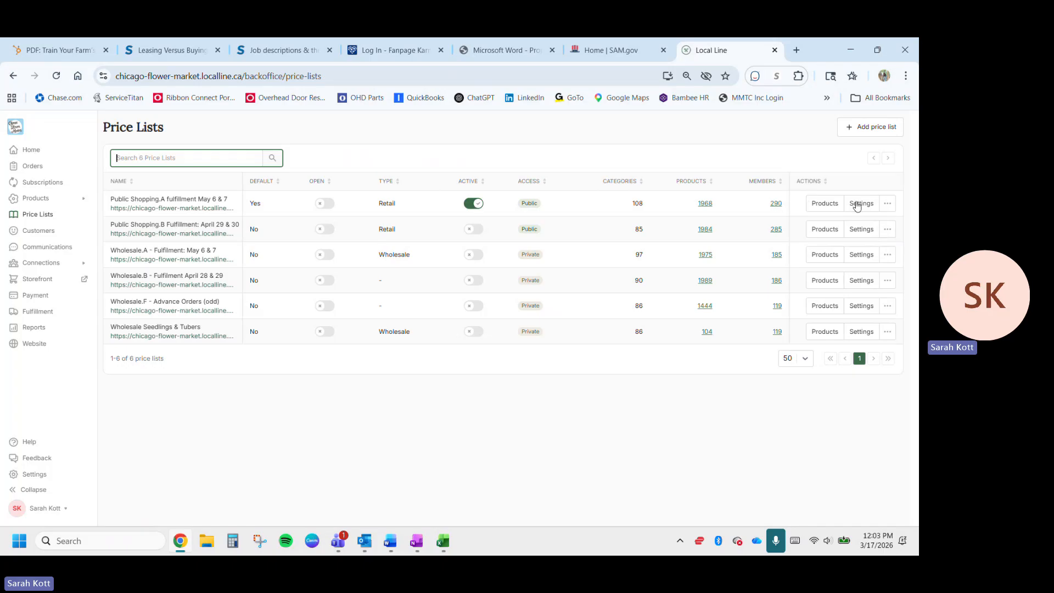
pyautogui.click(823, 205)
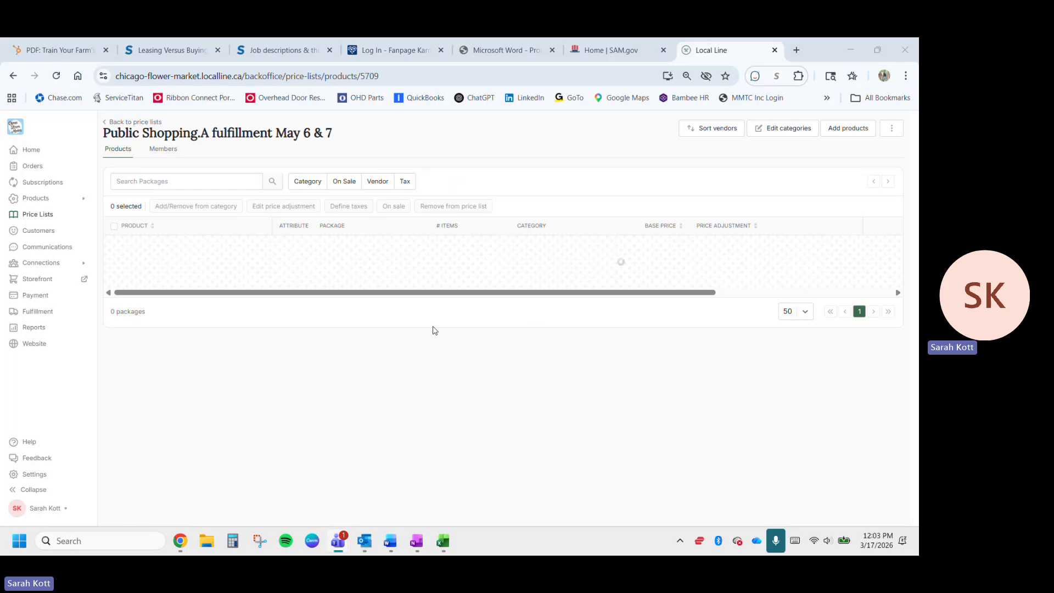
# - Collapse the navigation sidebar and show 100 packages per page in the price list's product table
pyautogui.click(30, 494)
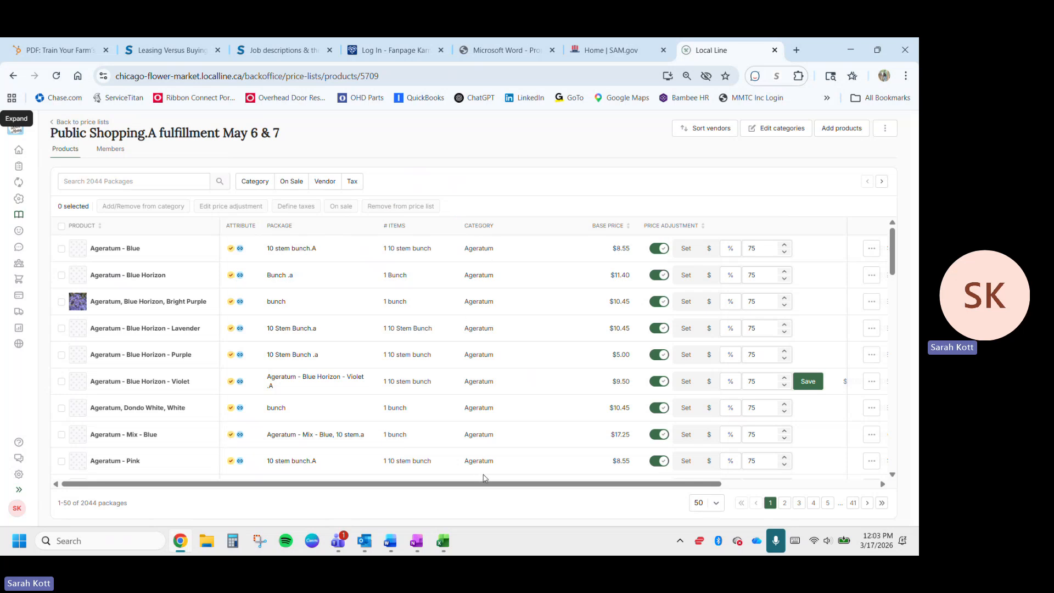
pyautogui.click(716, 503)
pyautogui.click(705, 480)
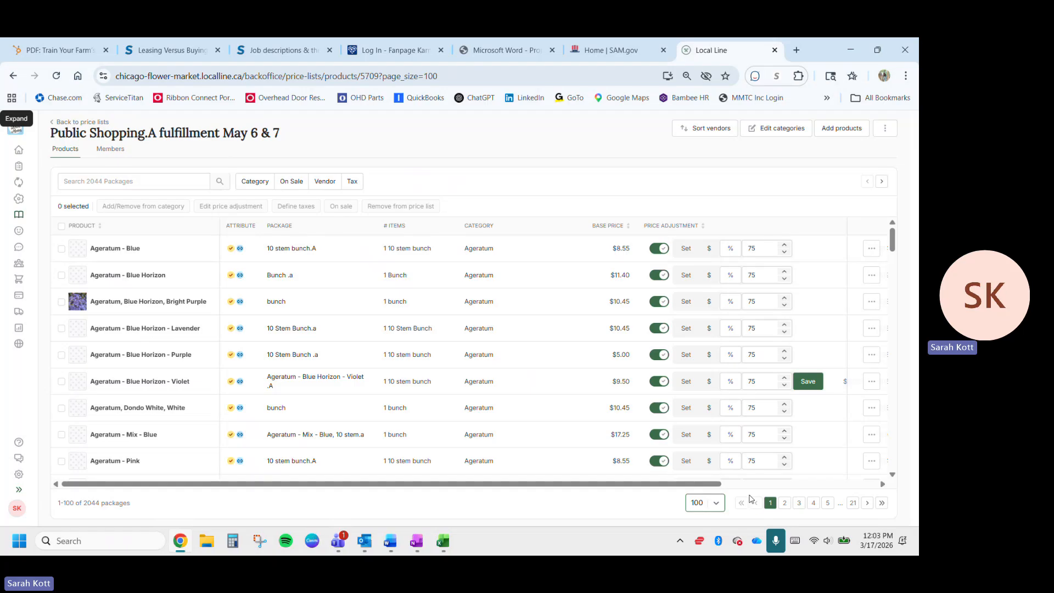
# - Open the last page of the product list and filter the products by the Uncategorized category
pyautogui.click(852, 502)
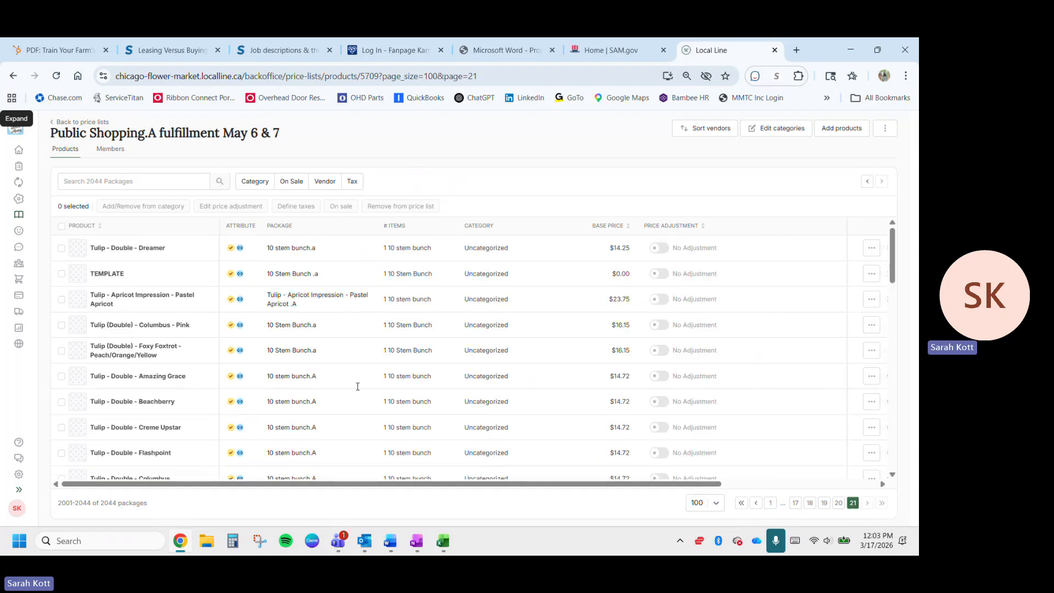
pyautogui.click(250, 184)
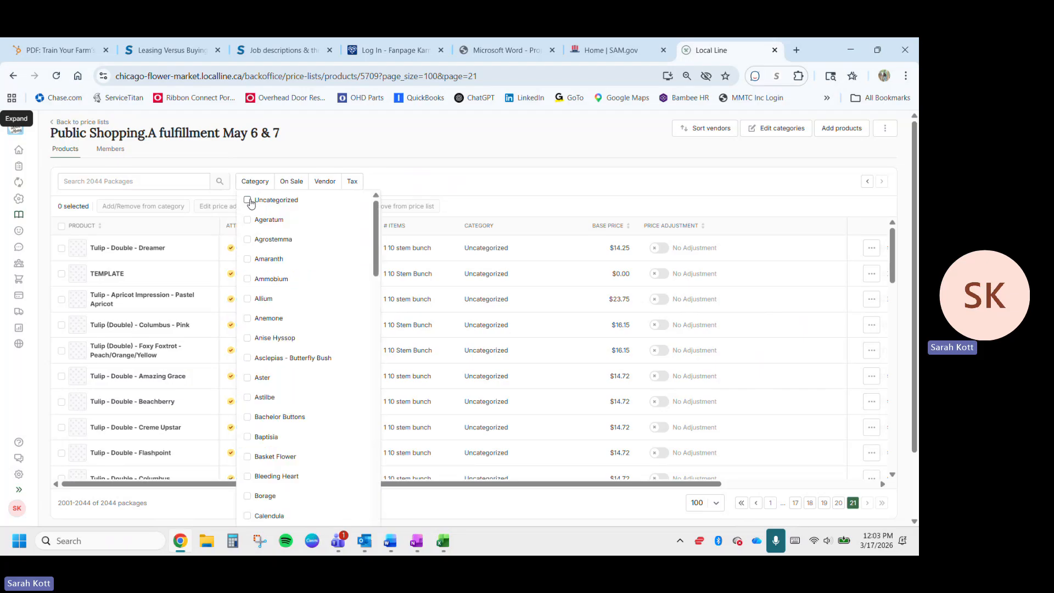
pyautogui.click(248, 201)
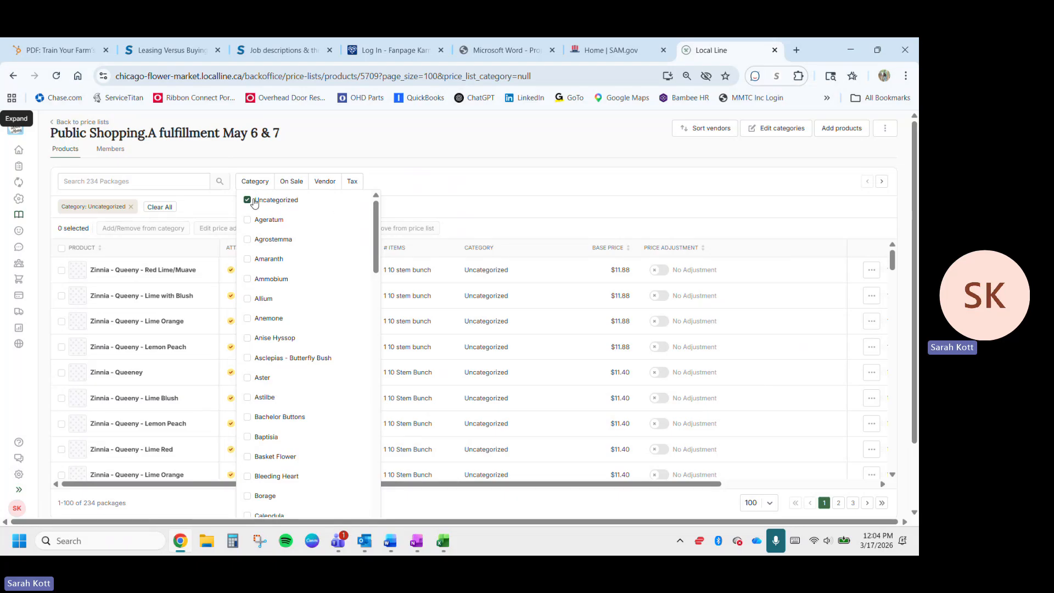
pyautogui.click(409, 204)
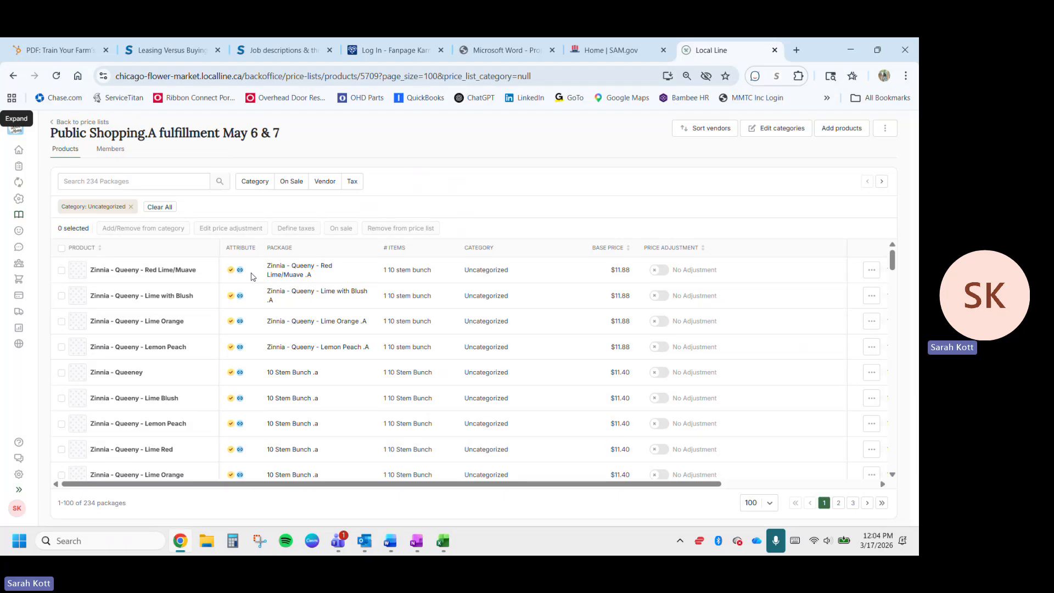
pyautogui.scroll(-1, 252, 355)
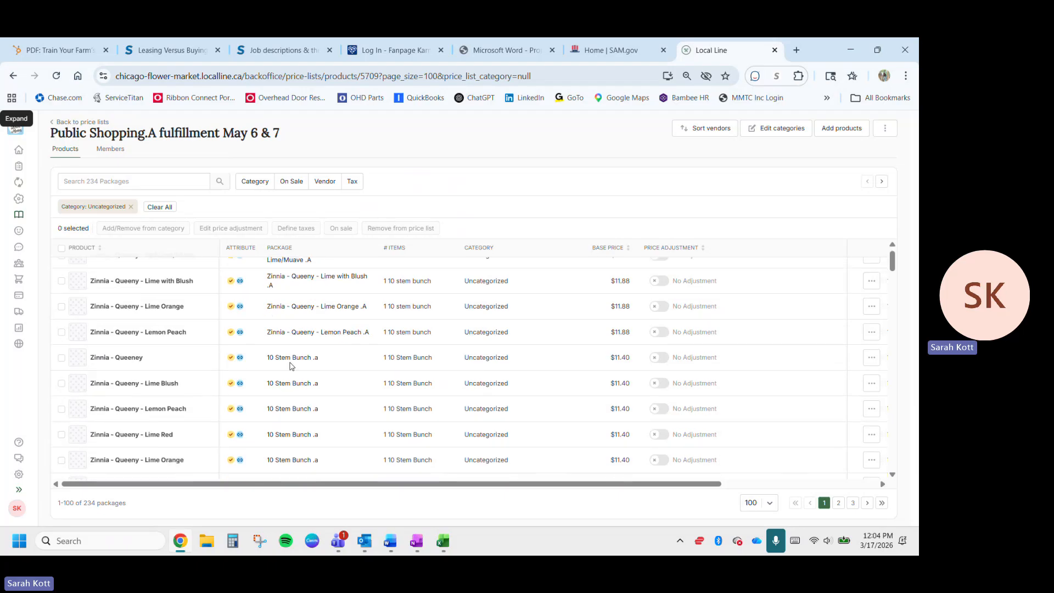
pyautogui.scroll(1, 115, 302)
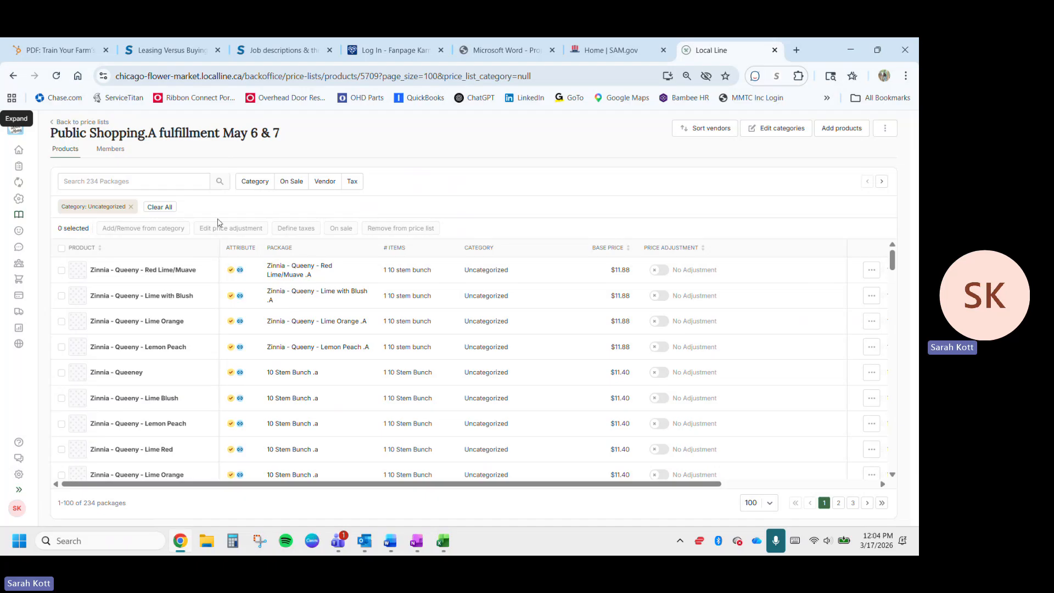
# - Search the first page of uncategorized products for ".a" and ".f" to check the package name suffixes
pyautogui.hotkey('ctrl', 'f')
pyautogui.write('.')
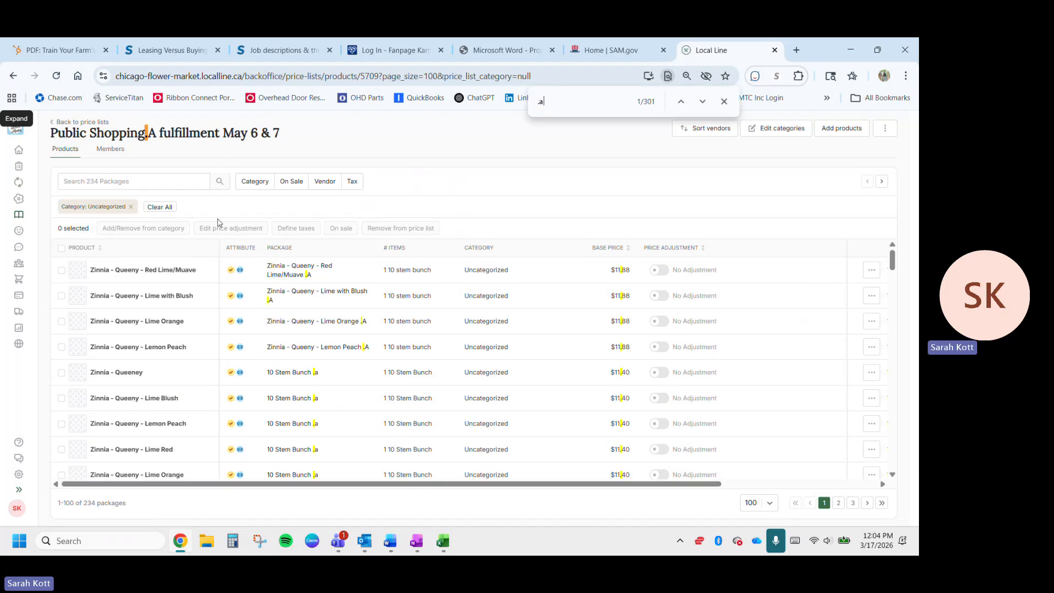
pyautogui.write('a')
pyautogui.press('BackSpace')
pyautogui.press('BackSpace')
pyautogui.write('f')
pyautogui.scroll(-20, 302, 473)
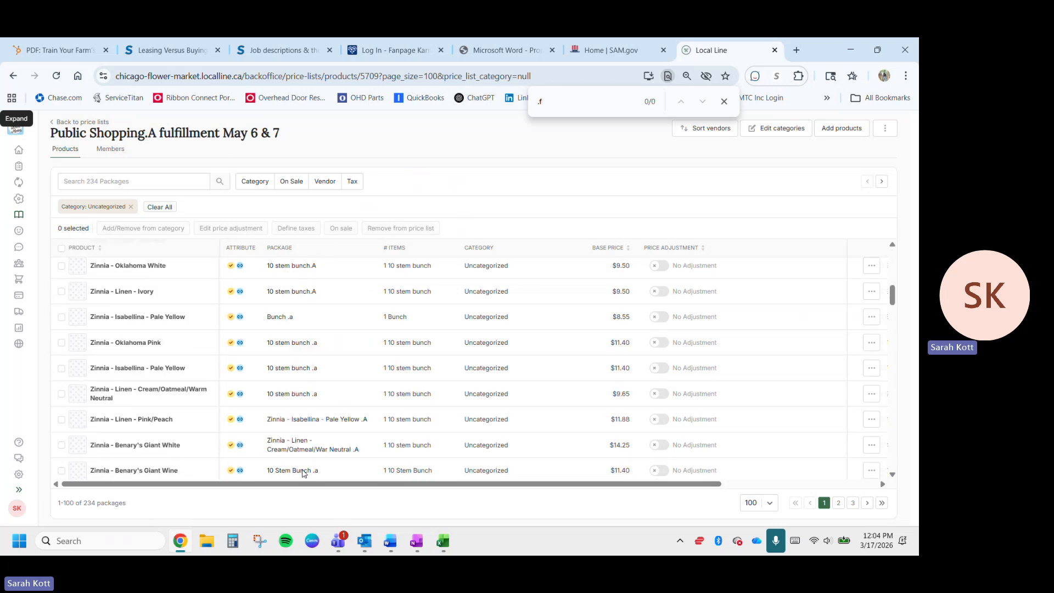
pyautogui.scroll(20, 303, 473)
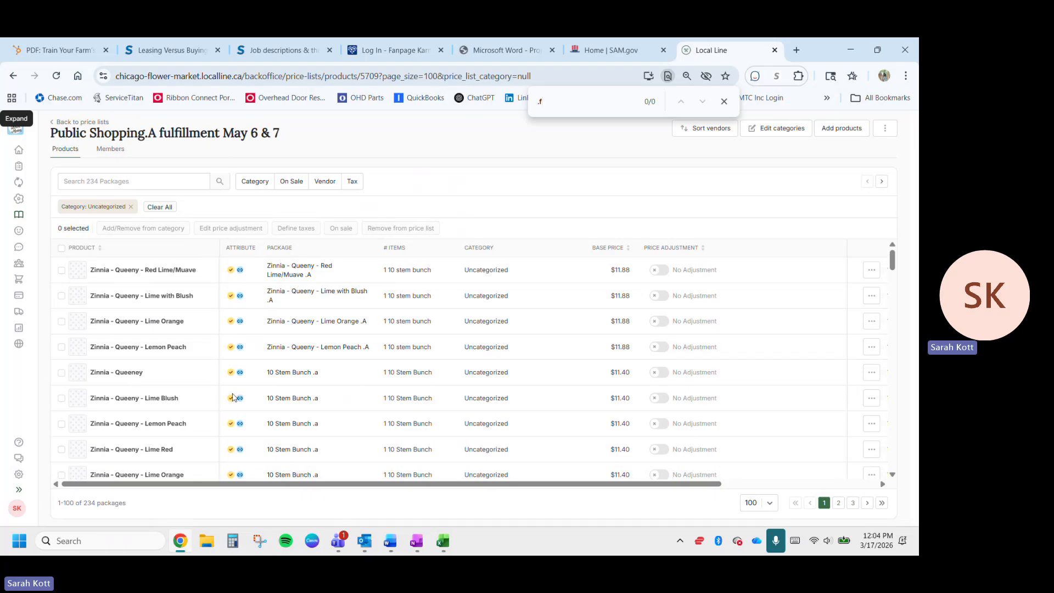
# - Find the ".f" package on page 2 and remove "Strawflower - Apricot/Peach Mix" 10 stem bunch .f from the price list
pyautogui.click(838, 503)
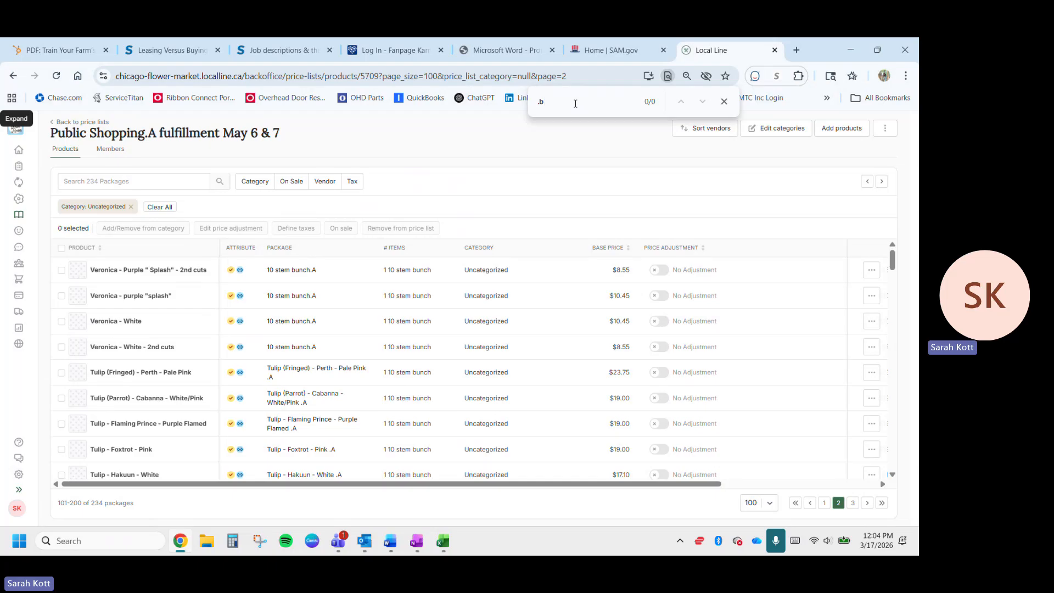
pyautogui.write('f')
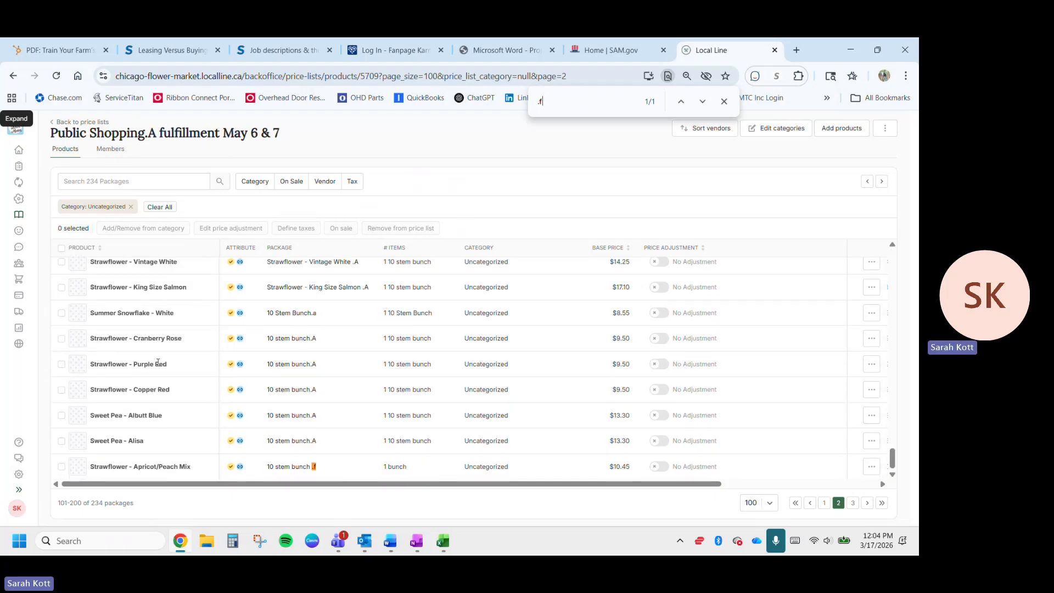
pyautogui.click(61, 466)
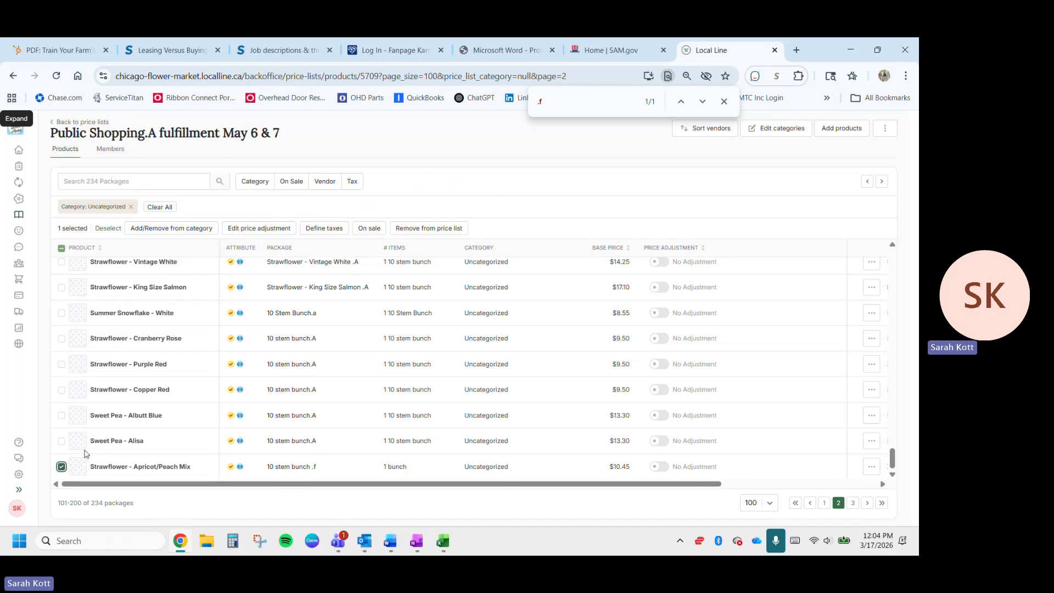
pyautogui.click(422, 235)
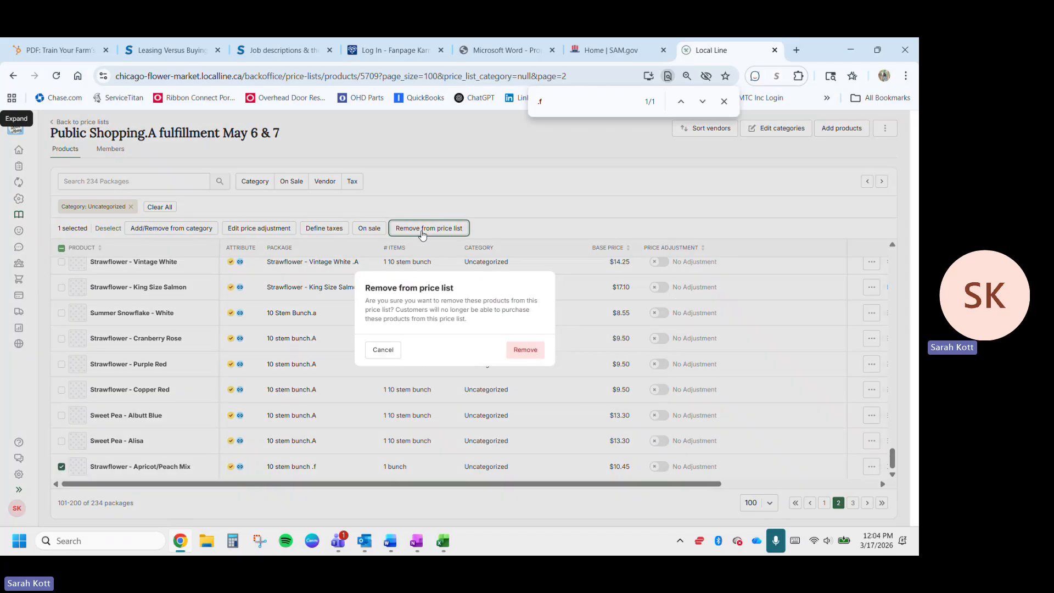
pyautogui.click(524, 351)
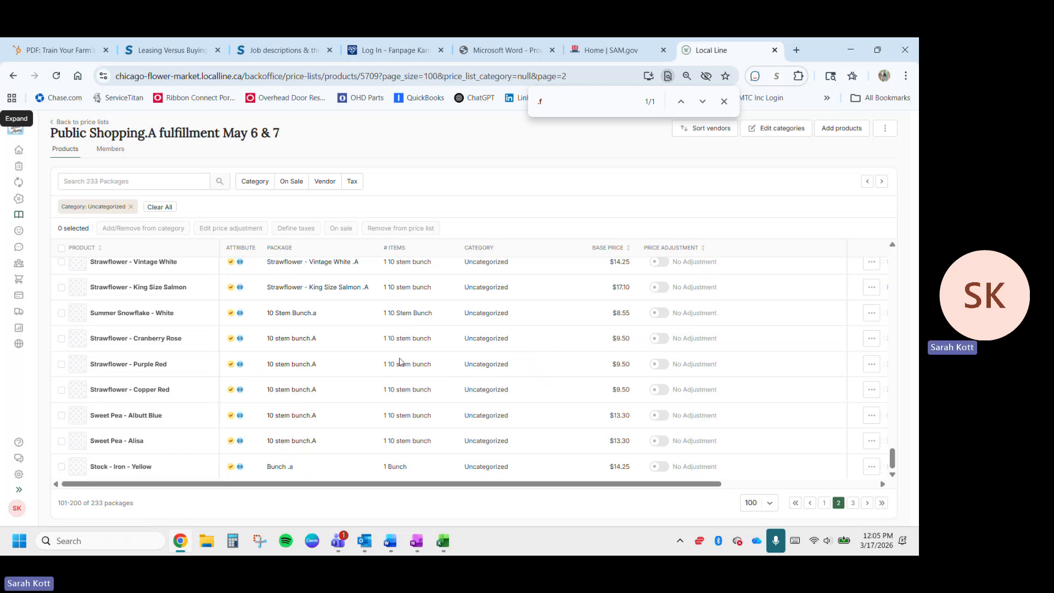
# - Find ".f" on page 3 and select the .f packages of Strawflower - Apricot/Peach Mix and Stock - Iron Rose, White and Yellow
pyautogui.click(853, 505)
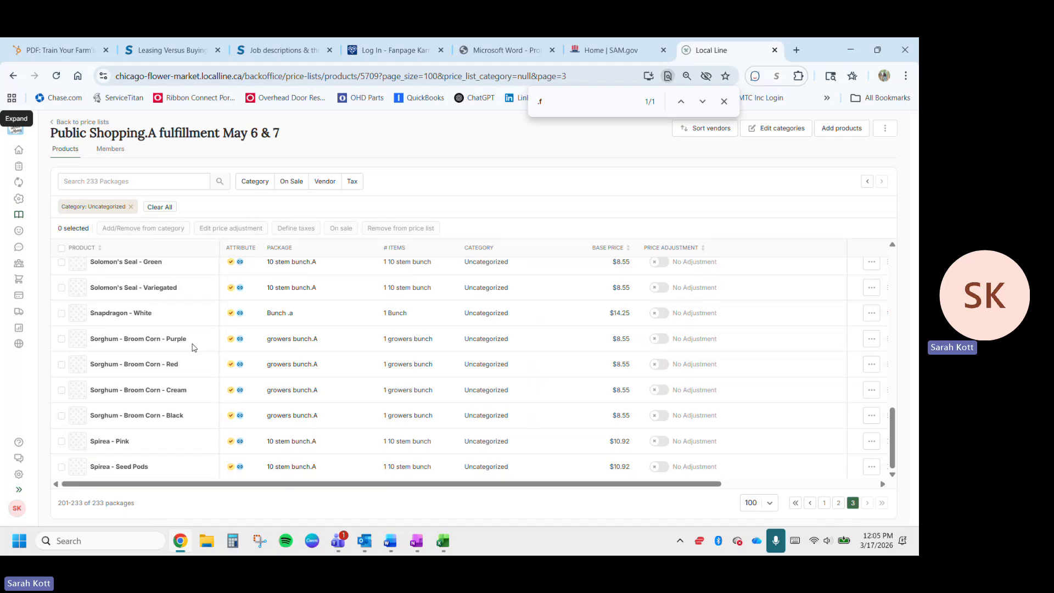
pyautogui.write('.f')
pyautogui.scroll(-10, 144, 389)
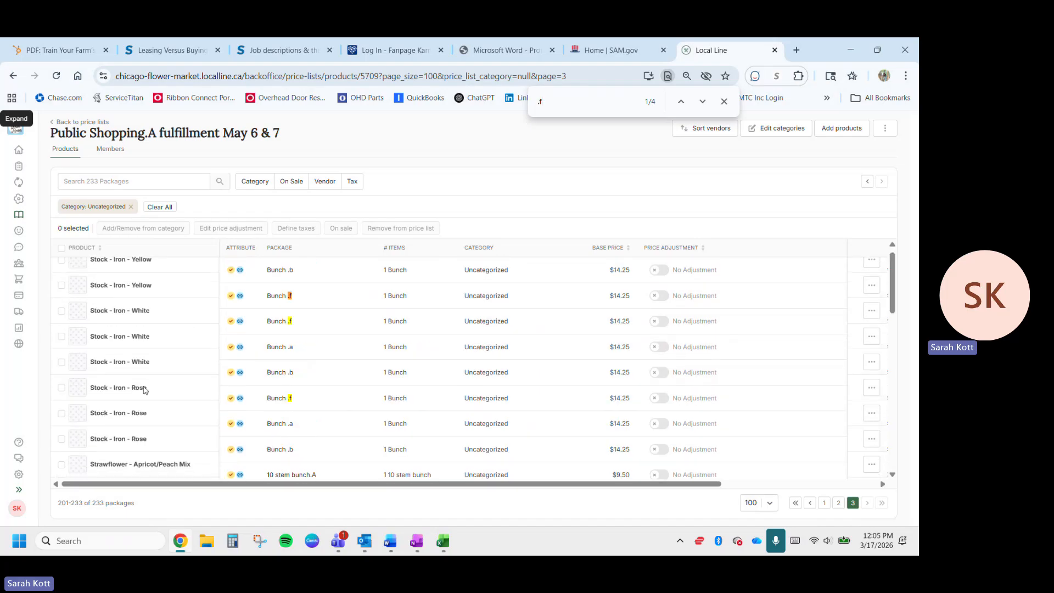
pyautogui.scroll(5, 144, 390)
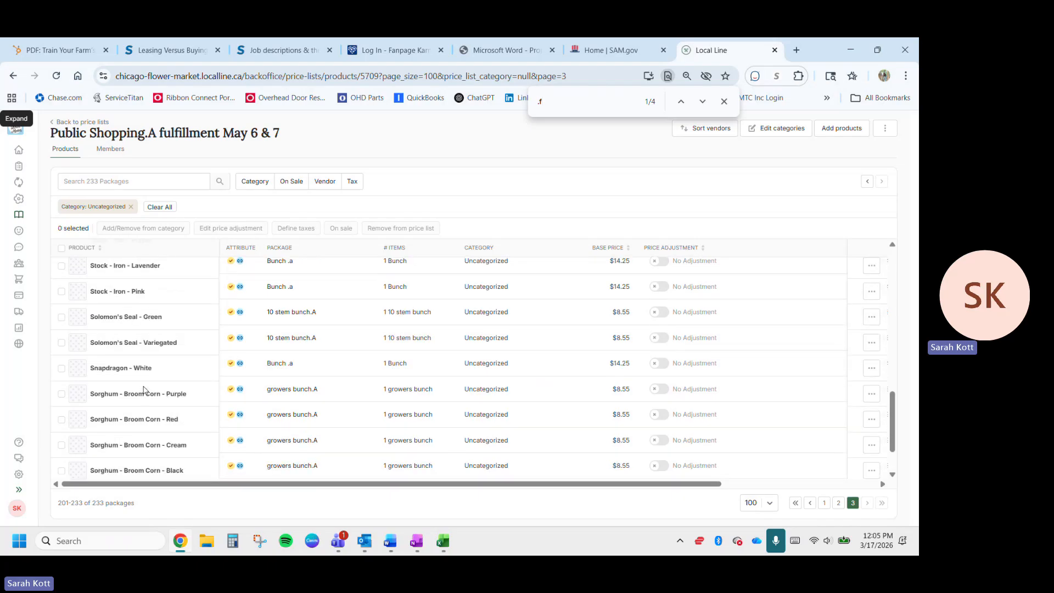
pyautogui.scroll(-4, 144, 389)
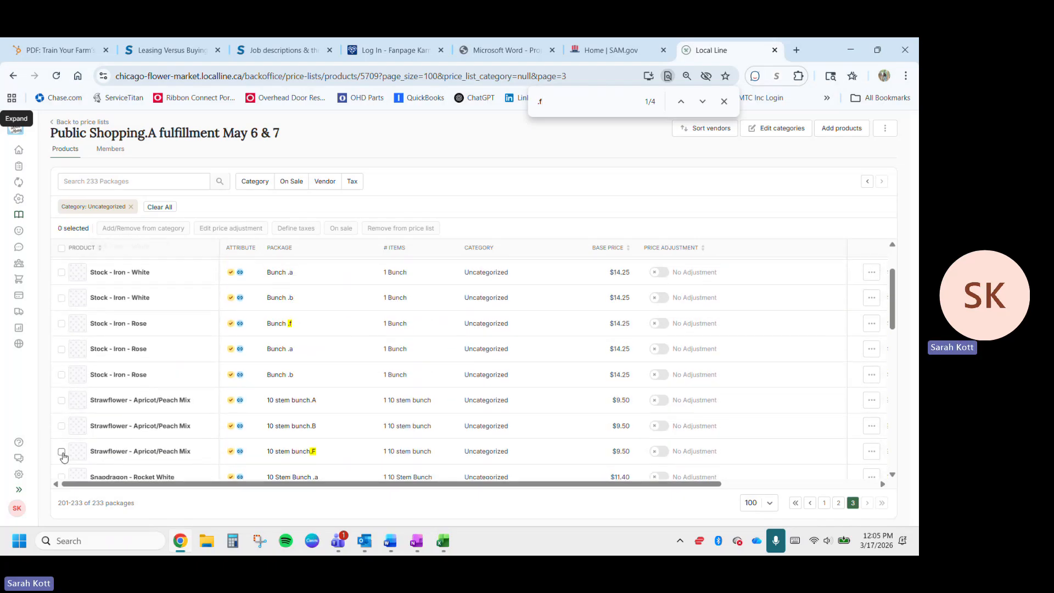
pyautogui.click(61, 451)
pyautogui.click(61, 324)
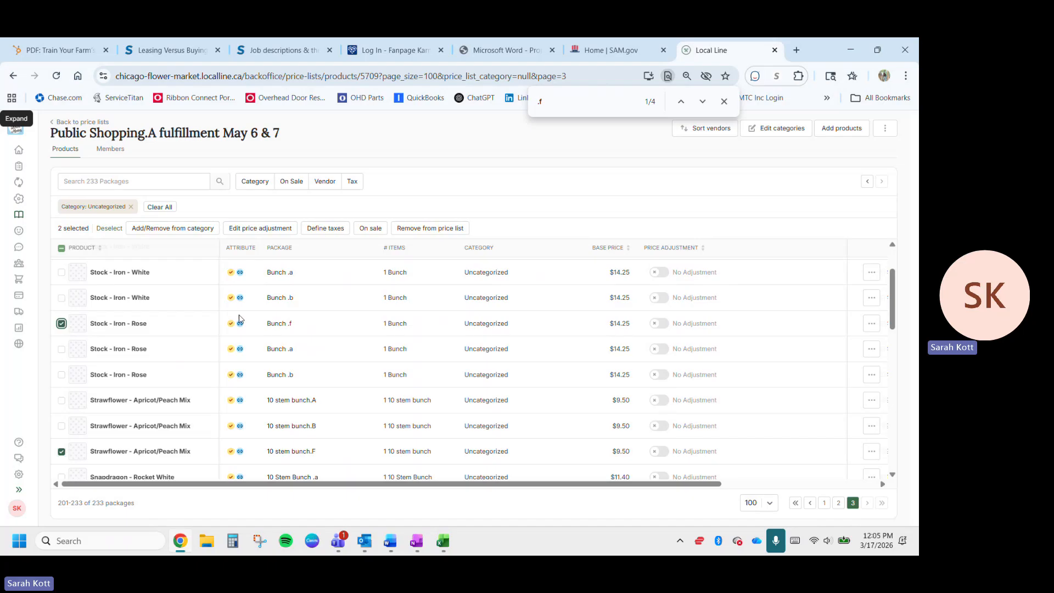
pyautogui.scroll(2, 239, 318)
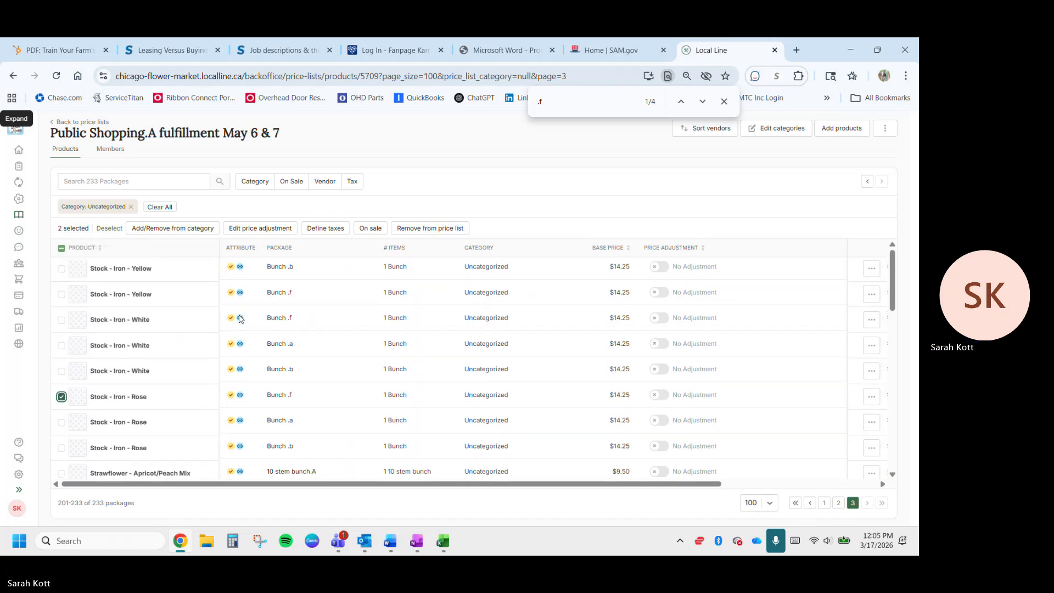
pyautogui.click(61, 322)
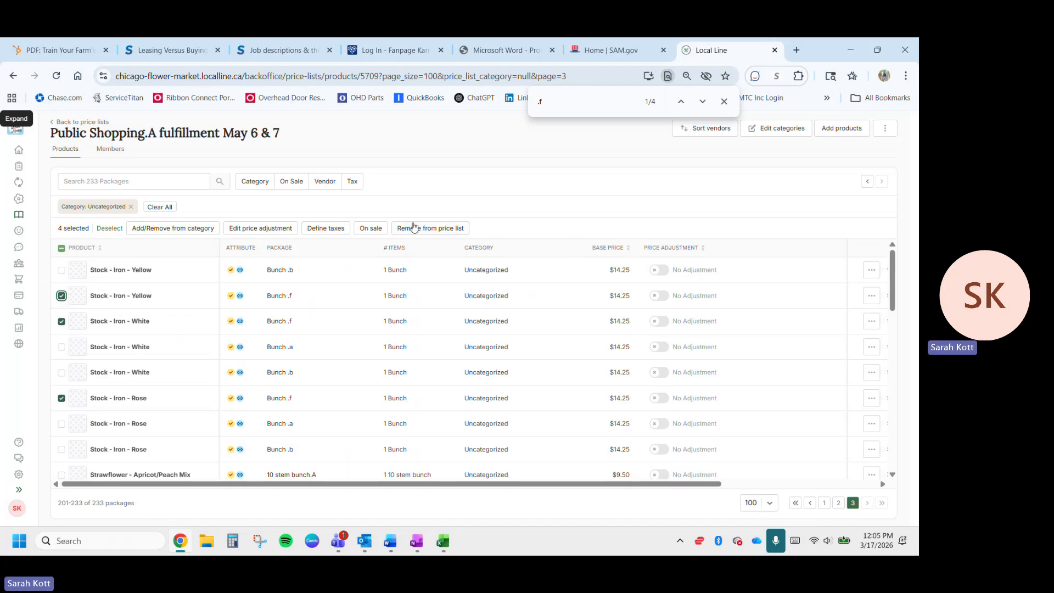
# - Add the .b packages of Stock - Iron Yellow, White, Rose and Strawflower - Apricot/Peach Mix to the selection and remove all selected from the price list
pyautogui.click(61, 273)
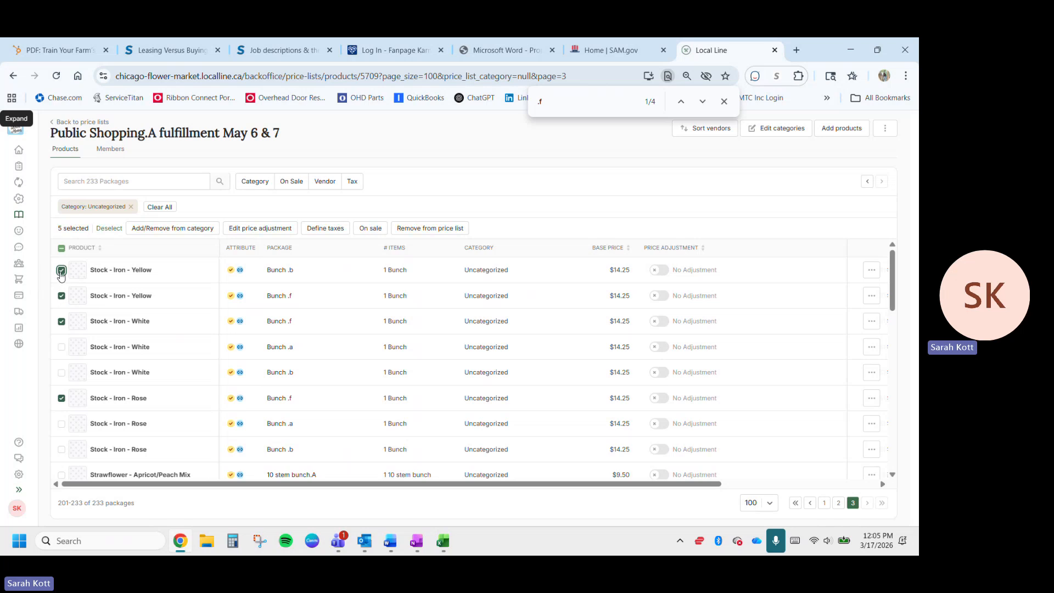
pyautogui.click(63, 374)
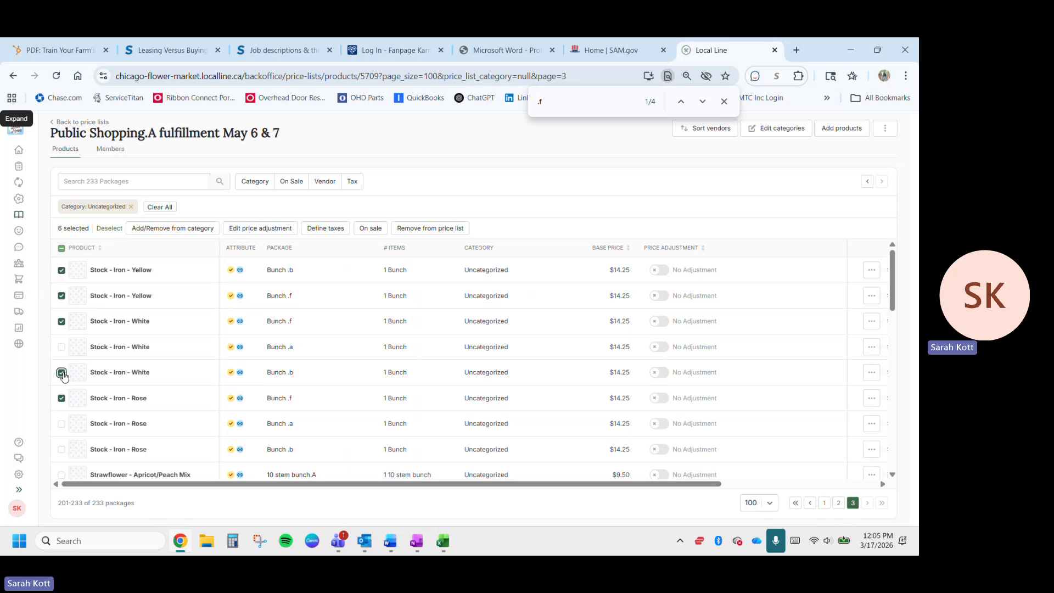
pyautogui.click(61, 450)
pyautogui.scroll(-5, 63, 453)
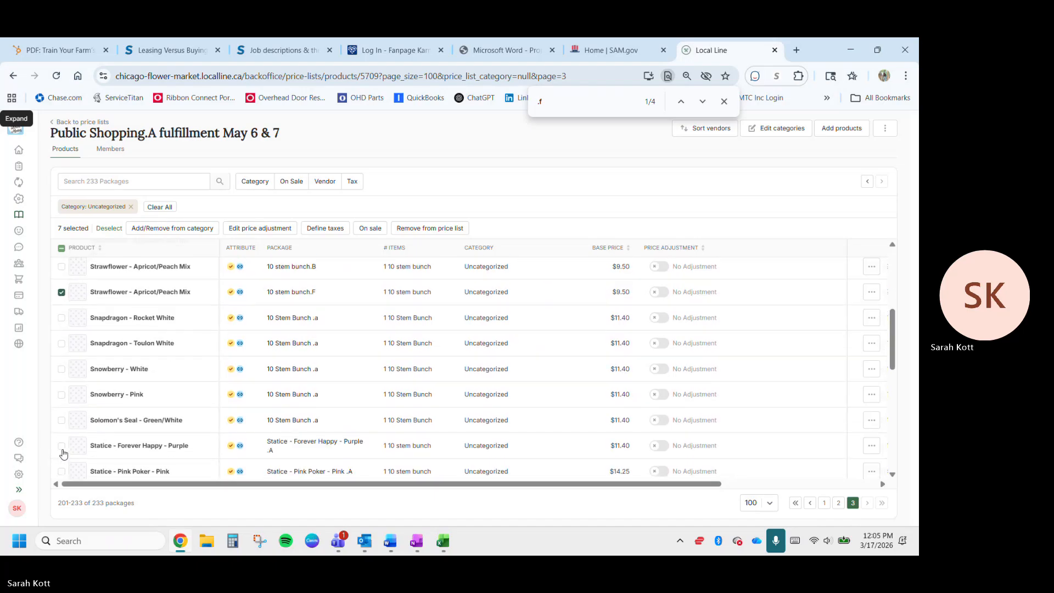
pyautogui.click(61, 266)
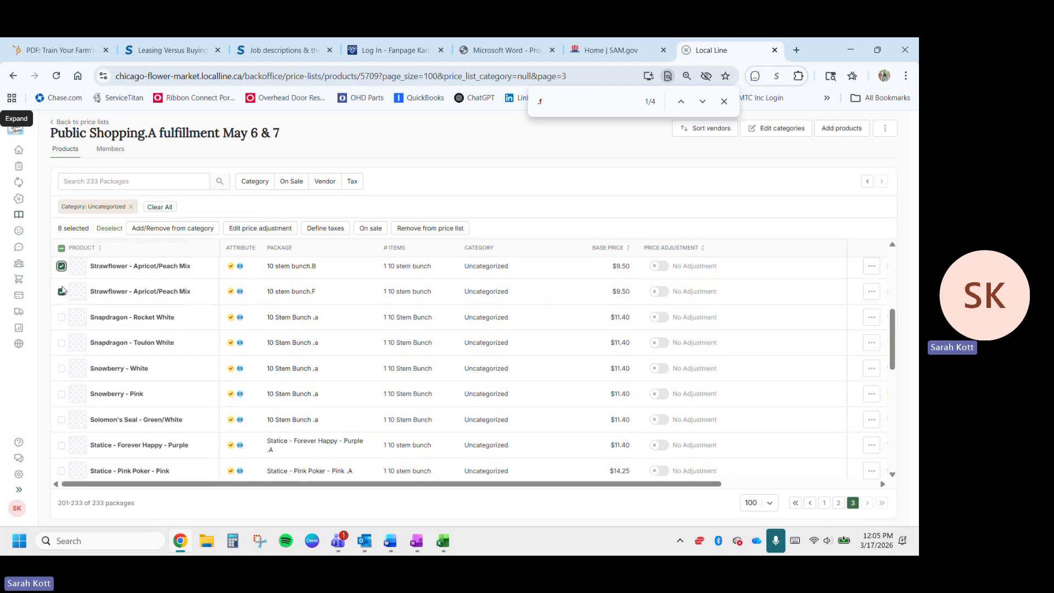
pyautogui.scroll(-3, 80, 408)
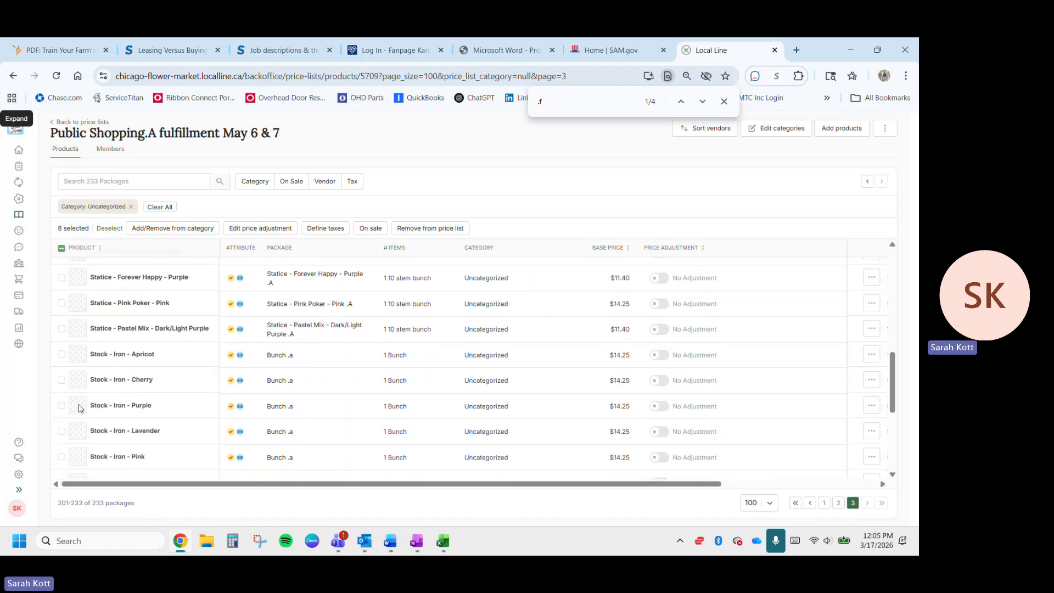
pyautogui.scroll(-4, 79, 407)
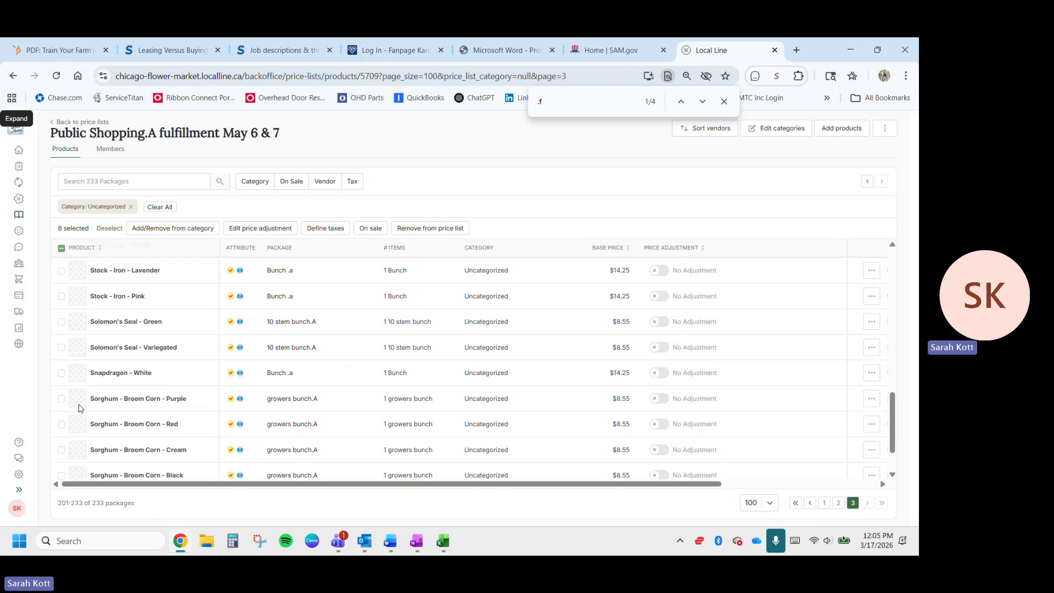
pyautogui.scroll(-2, 79, 408)
pyautogui.scroll(10, 254, 313)
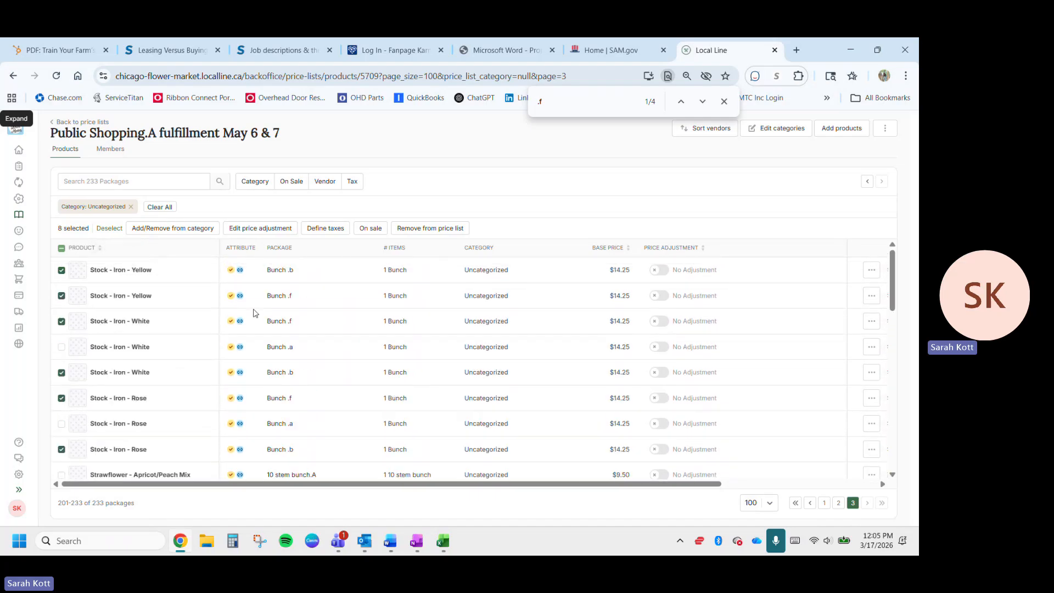
pyautogui.click(429, 228)
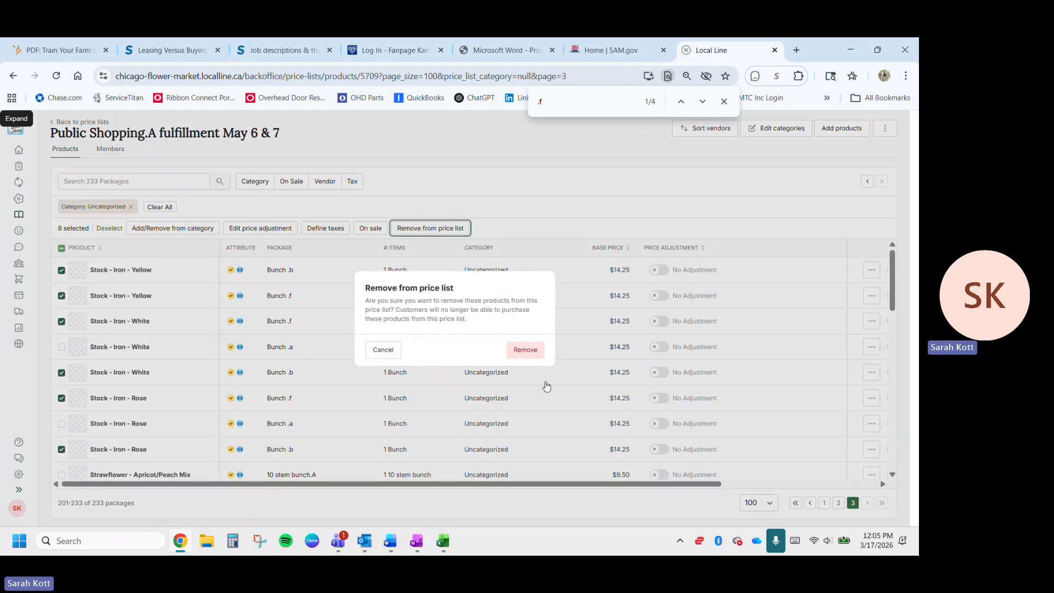
pyautogui.click(526, 355)
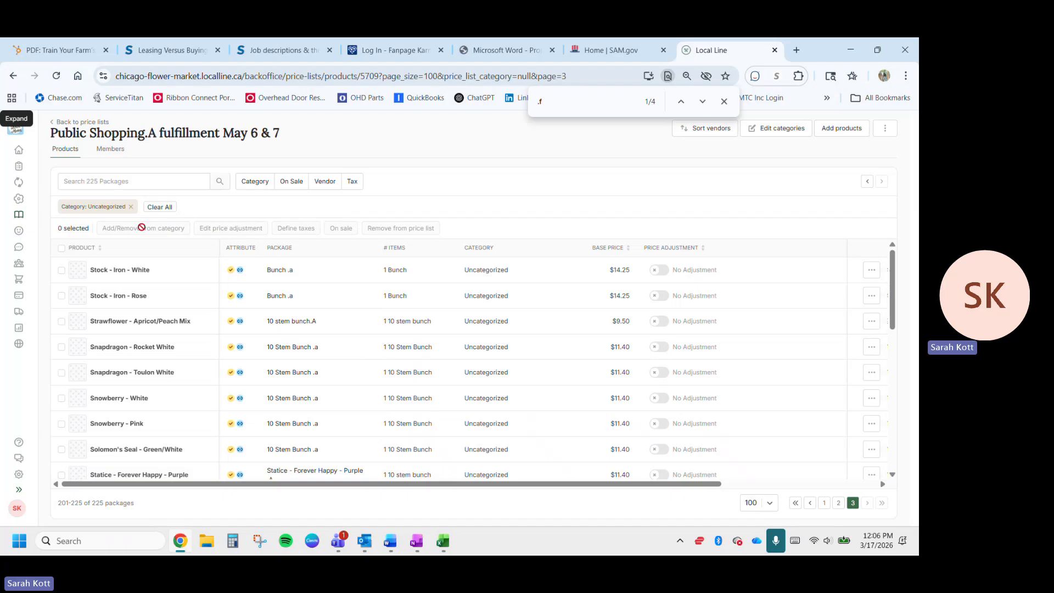
# - Select every package on page 1 of the uncategorized products and save a 75% price adjustment for them
pyautogui.click(823, 503)
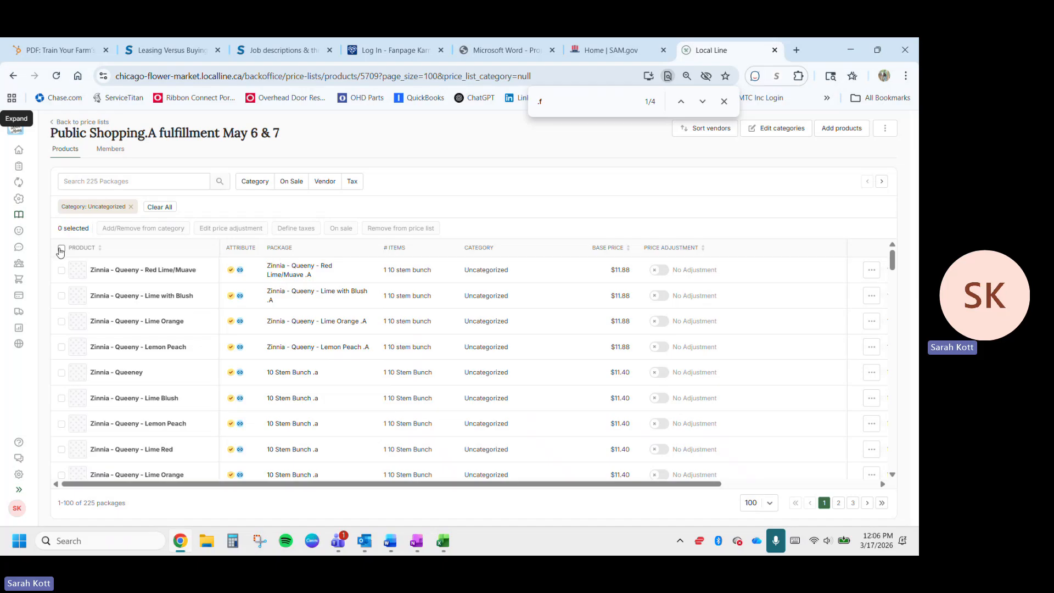
pyautogui.click(61, 250)
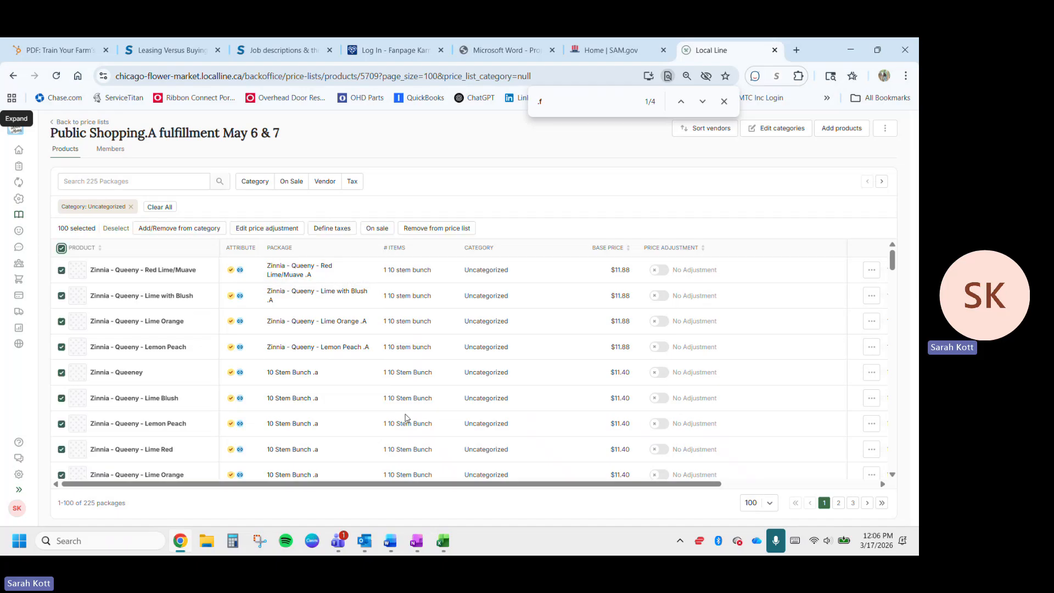
pyautogui.click(277, 229)
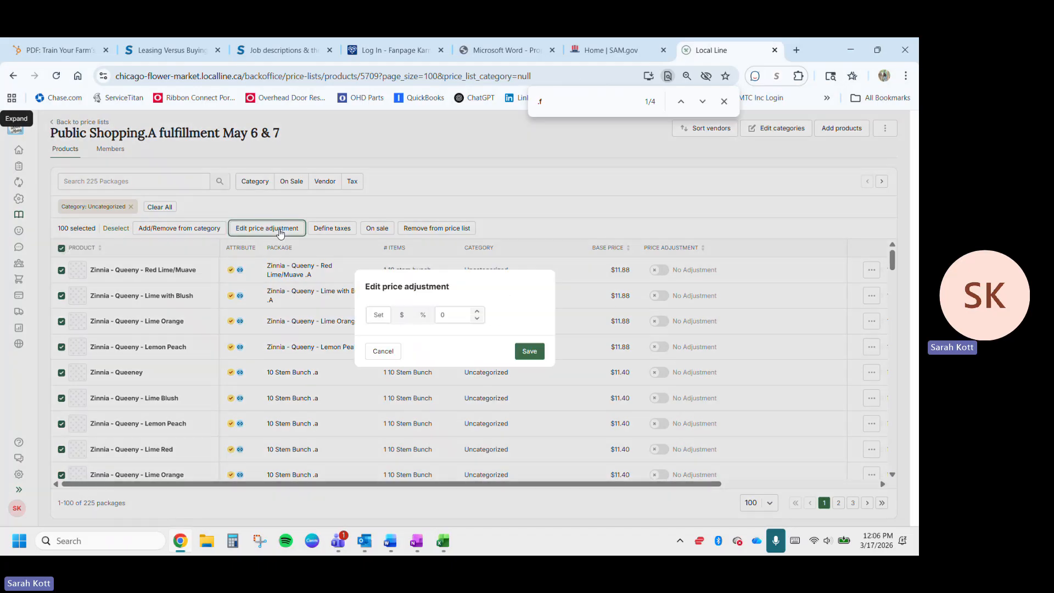
pyautogui.click(421, 319)
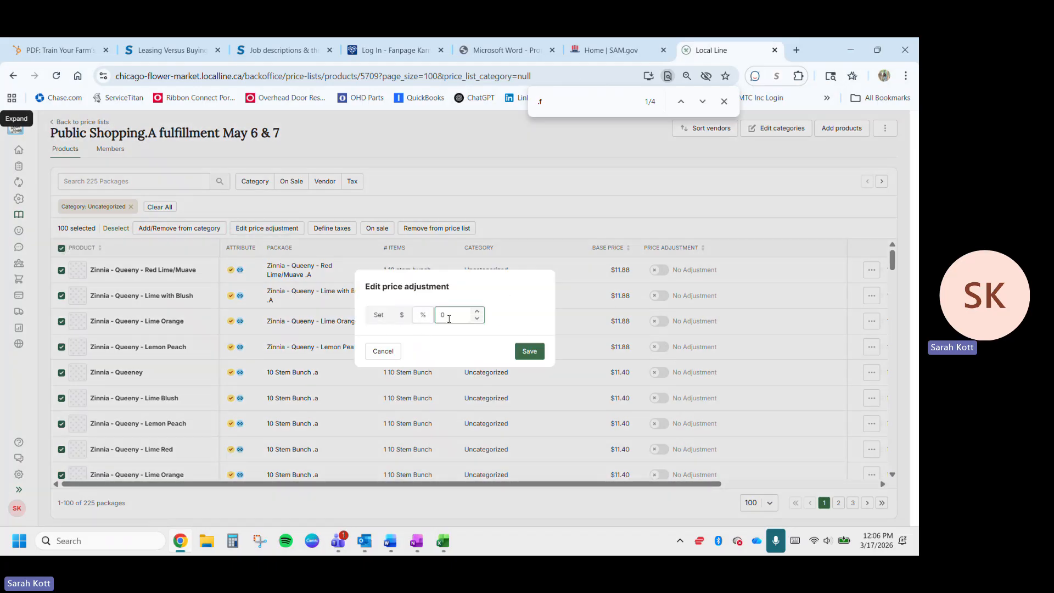
pyautogui.click(452, 315)
pyautogui.press('BackSpace')
pyautogui.click(535, 354)
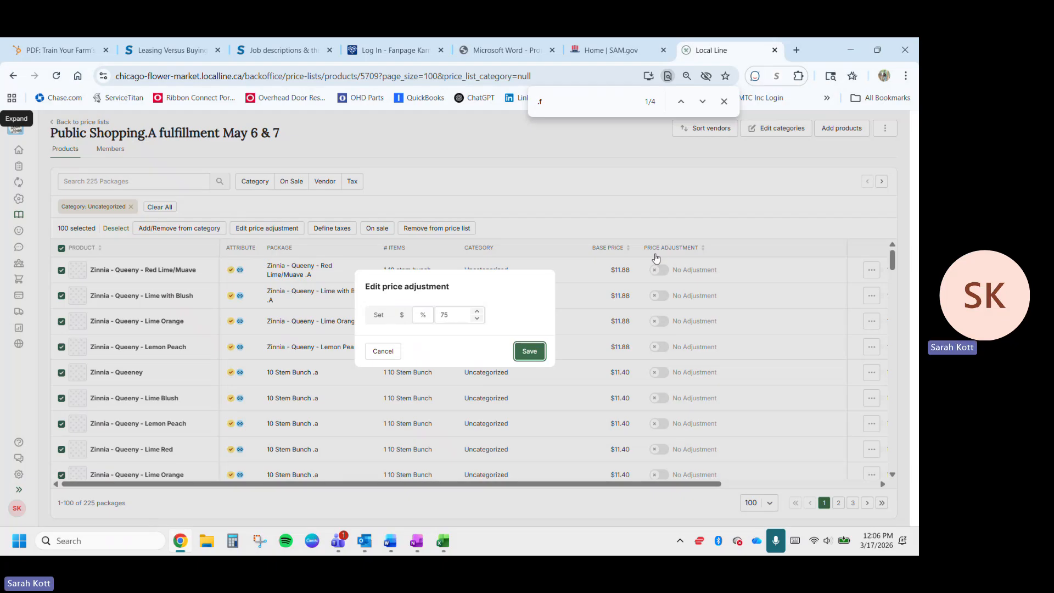
# - Close the ".f" text search and set taxes to Automatic for every uncategorized package on page 1
pyautogui.click(723, 101)
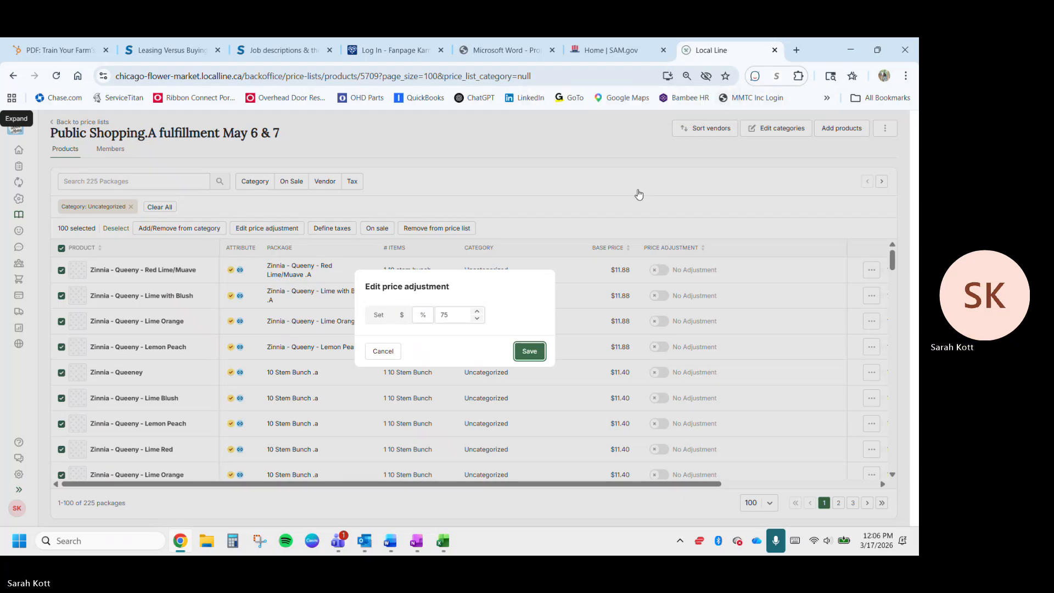
pyautogui.press('Return')
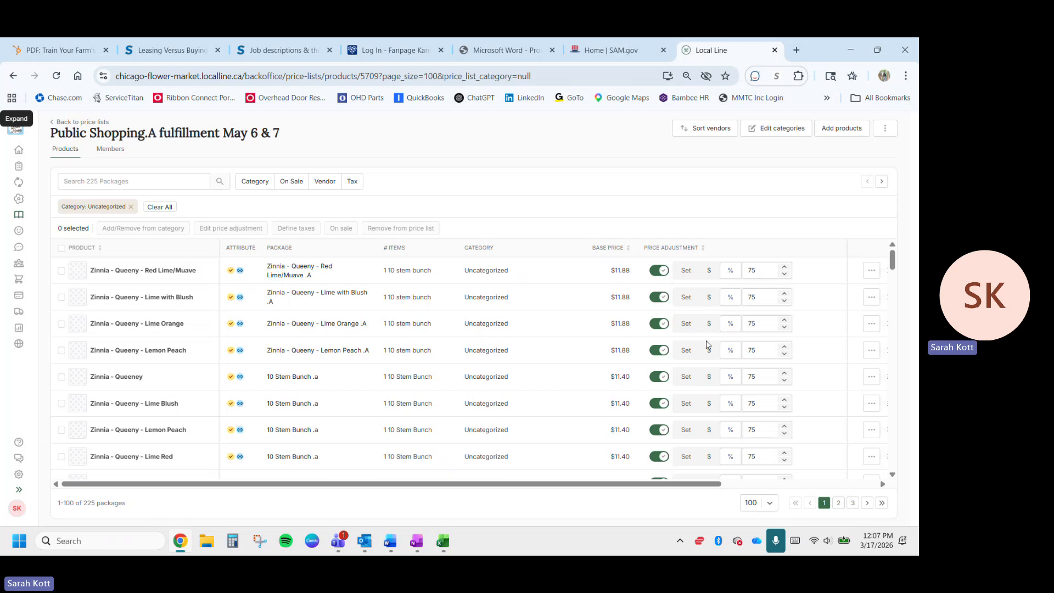
pyautogui.hscroll(3, 707, 344)
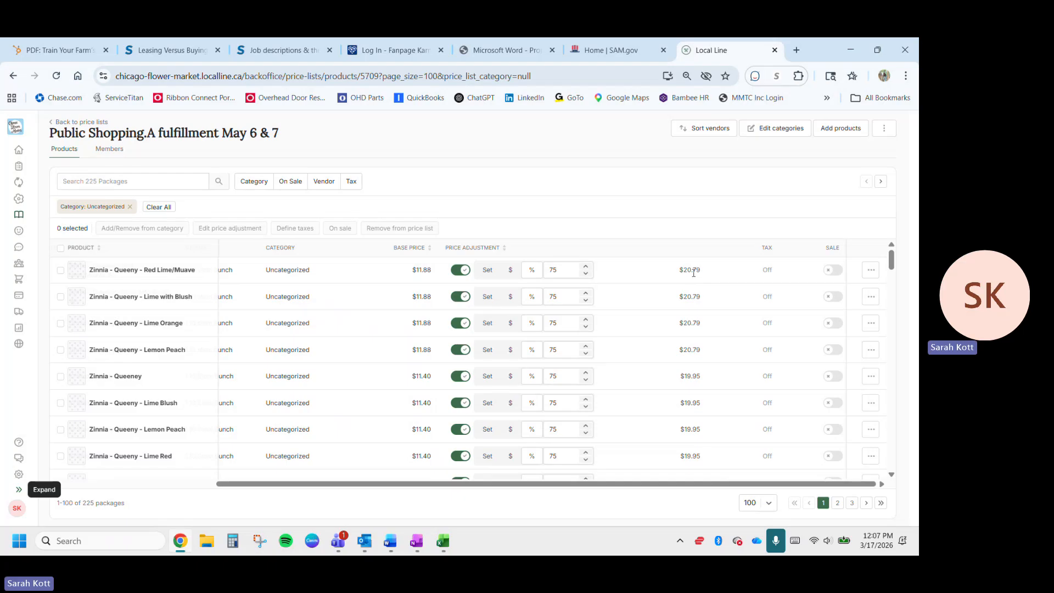
pyautogui.click(60, 248)
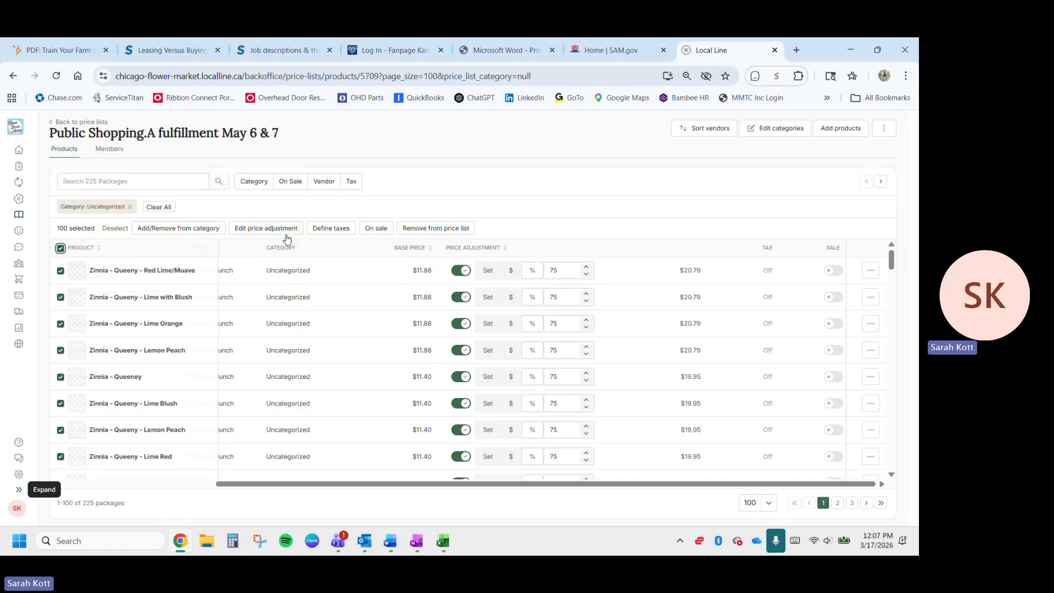
pyautogui.click(326, 230)
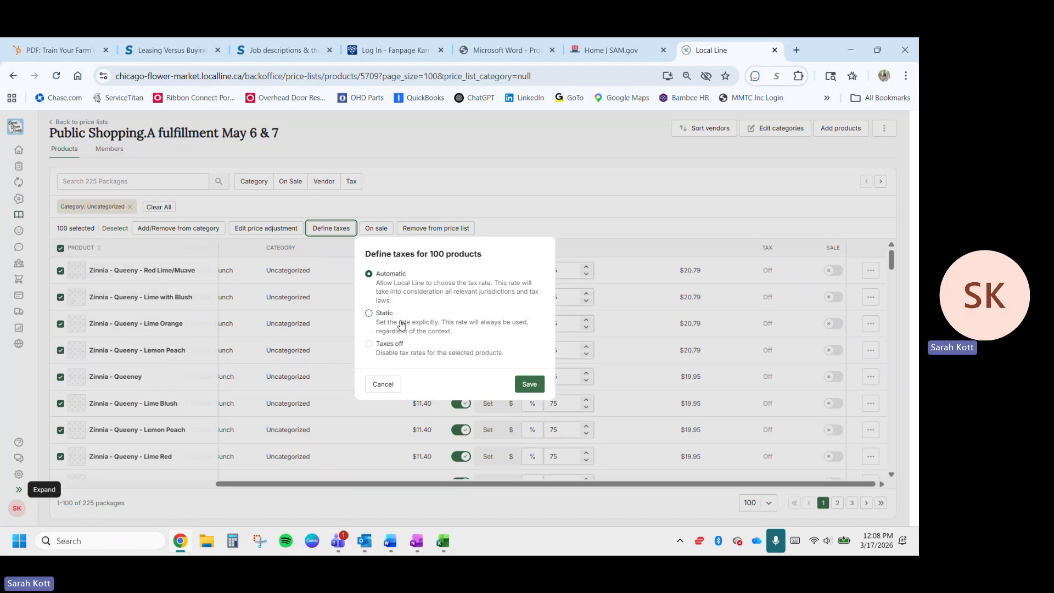
pyautogui.click(524, 384)
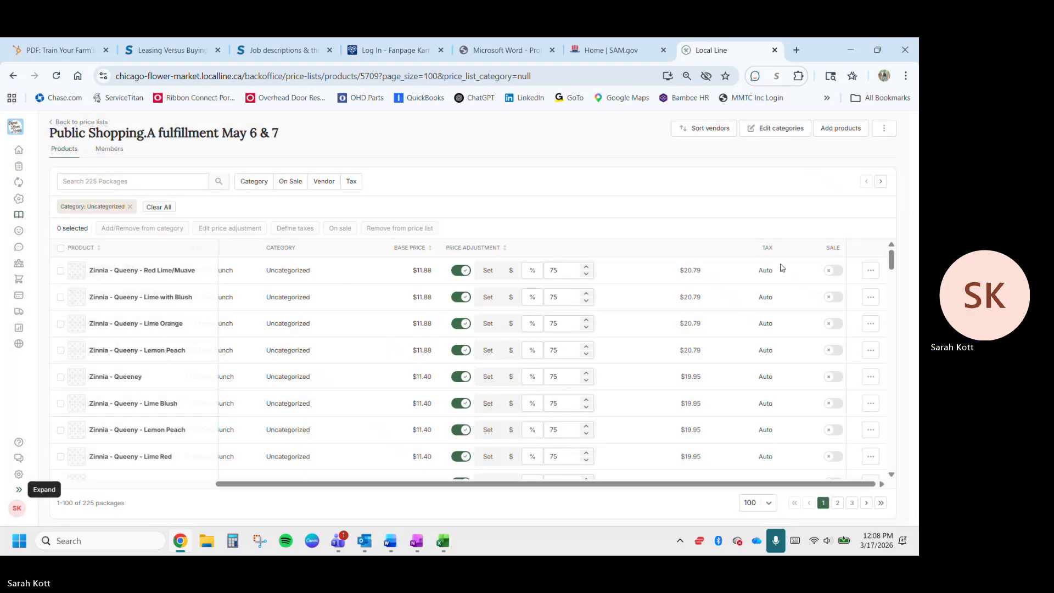
pyautogui.scroll(-10, 421, 367)
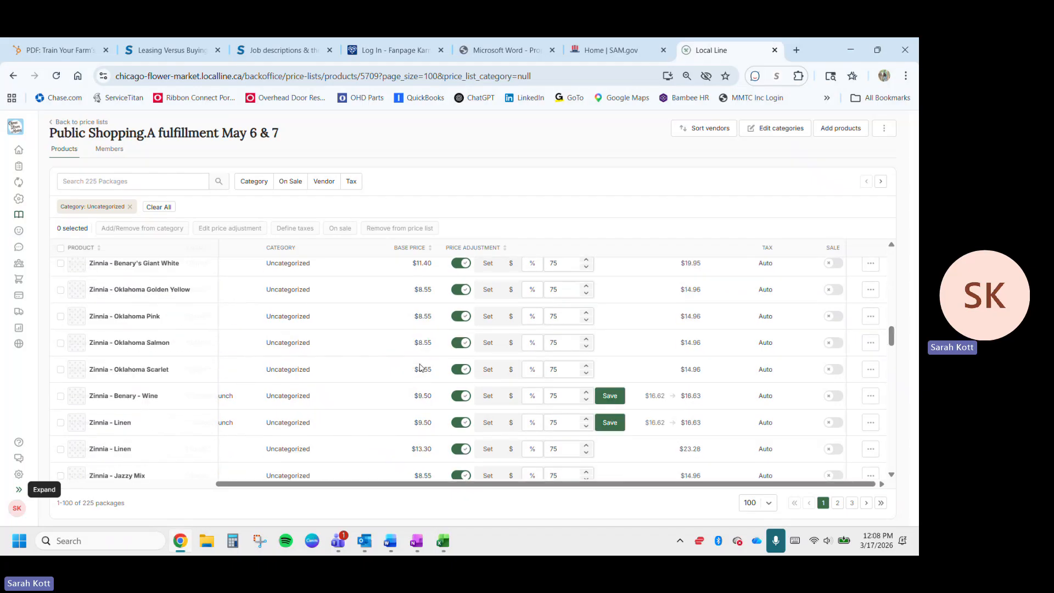
pyautogui.scroll(8, 420, 368)
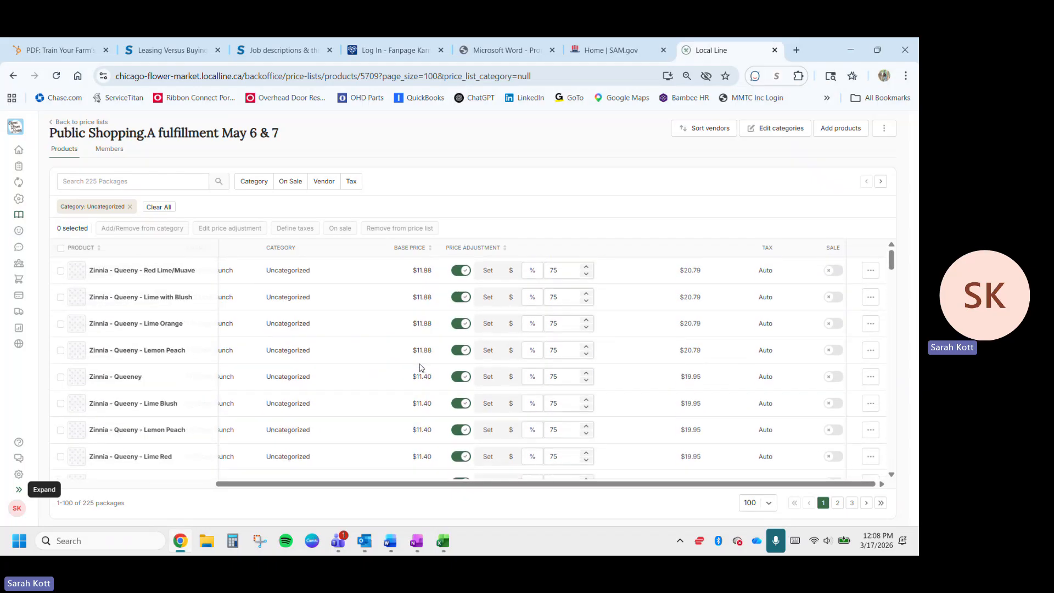
# - Select every package on page 2 of the uncategorized products and save a 75% price adjustment for them
pyautogui.click(837, 503)
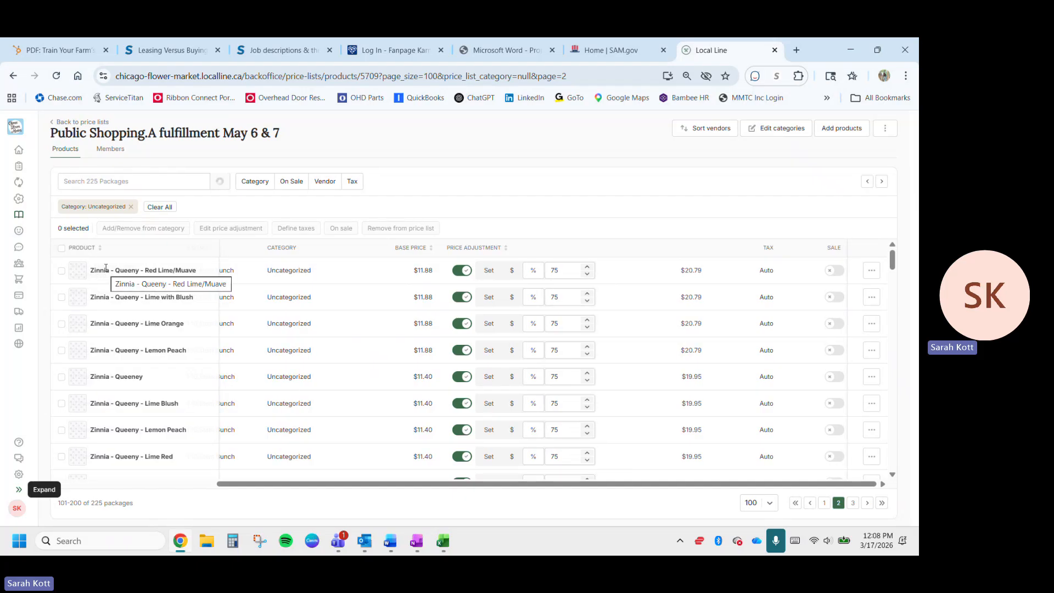
pyautogui.click(62, 250)
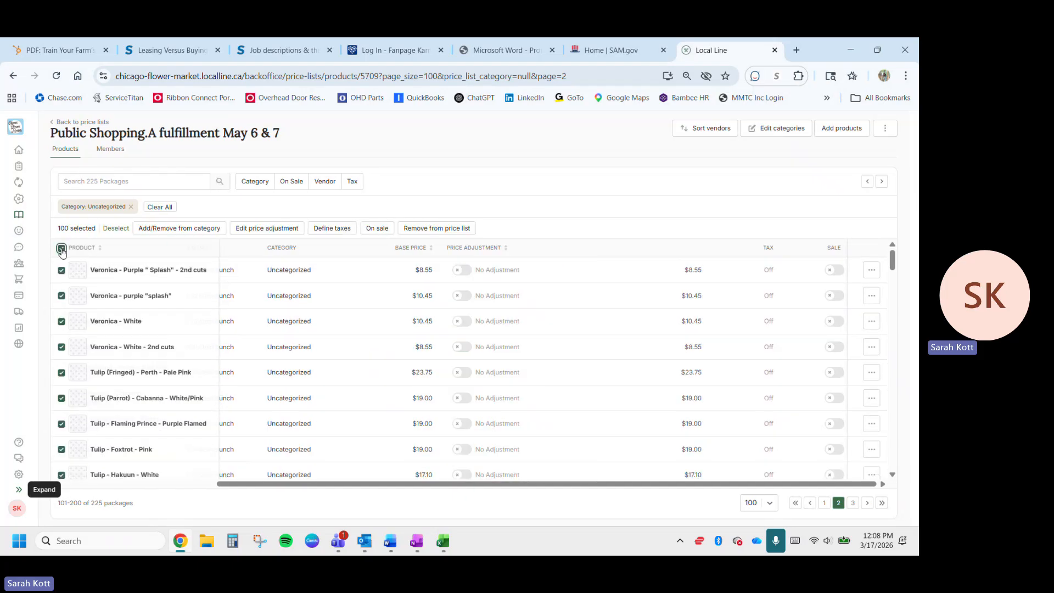
pyautogui.click(269, 228)
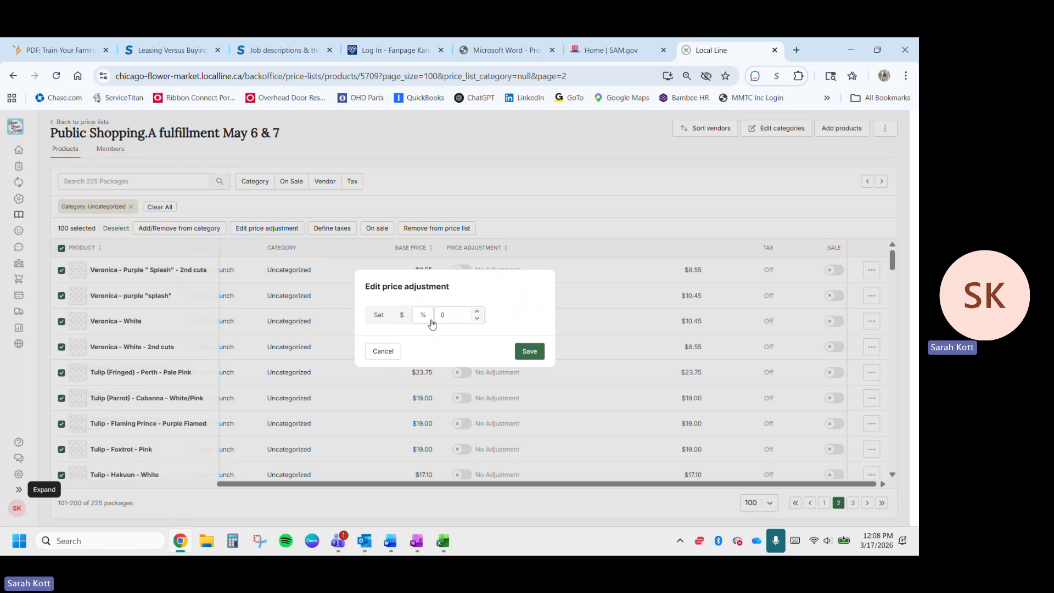
pyautogui.click(453, 316)
pyautogui.click(537, 354)
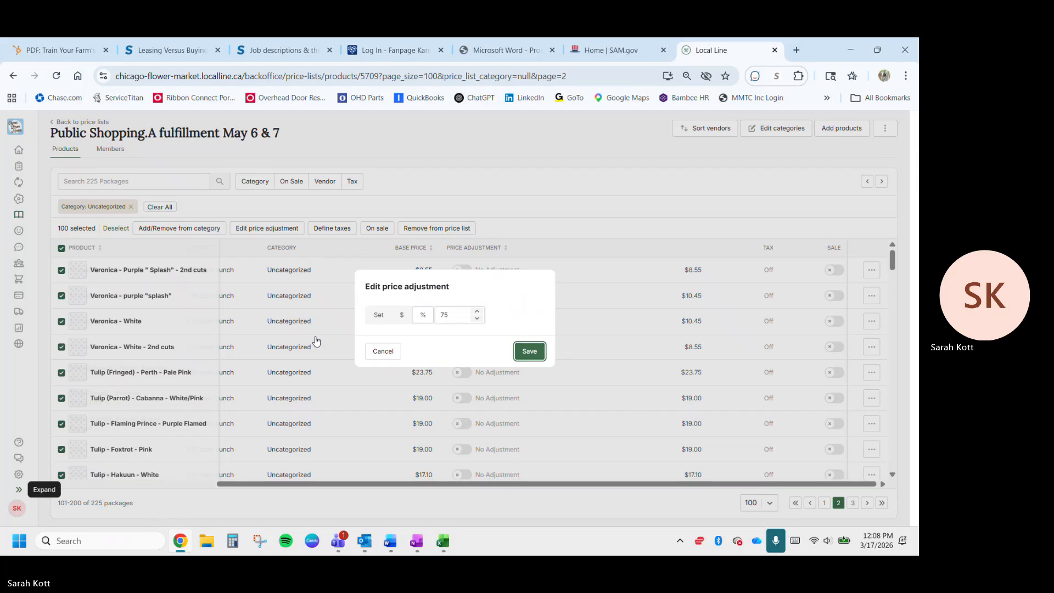
pyautogui.press('Return')
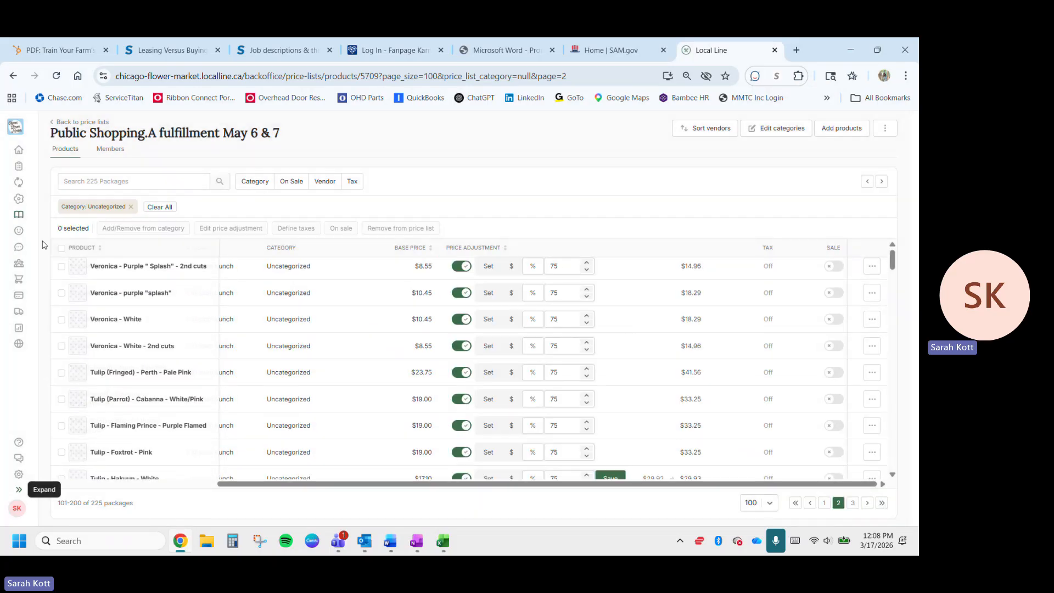
# - Select all packages on page 2 again and set their taxes to Automatic
pyautogui.click(60, 248)
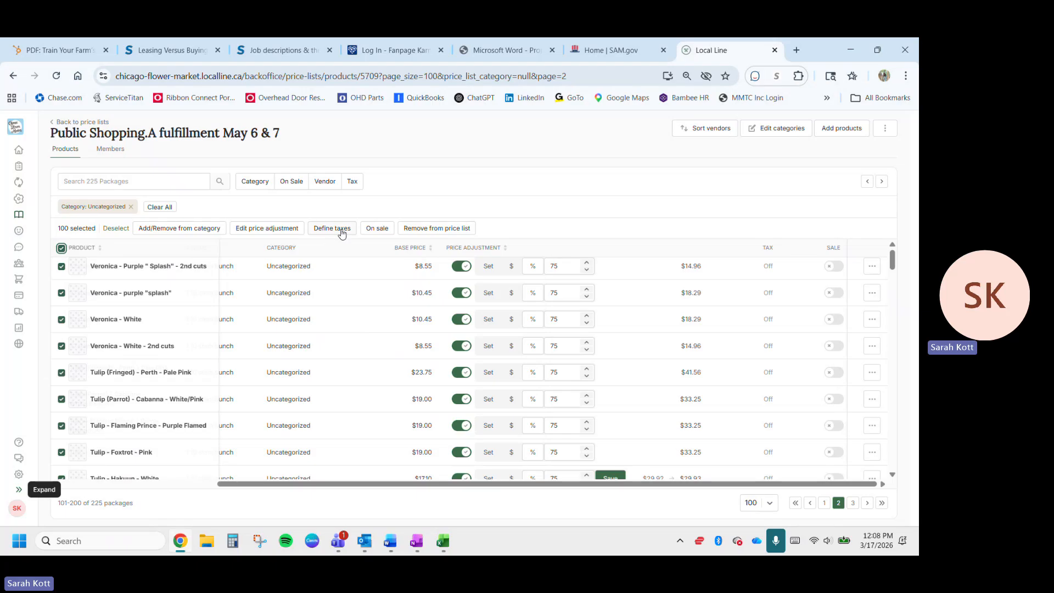
pyautogui.click(342, 235)
pyautogui.click(528, 383)
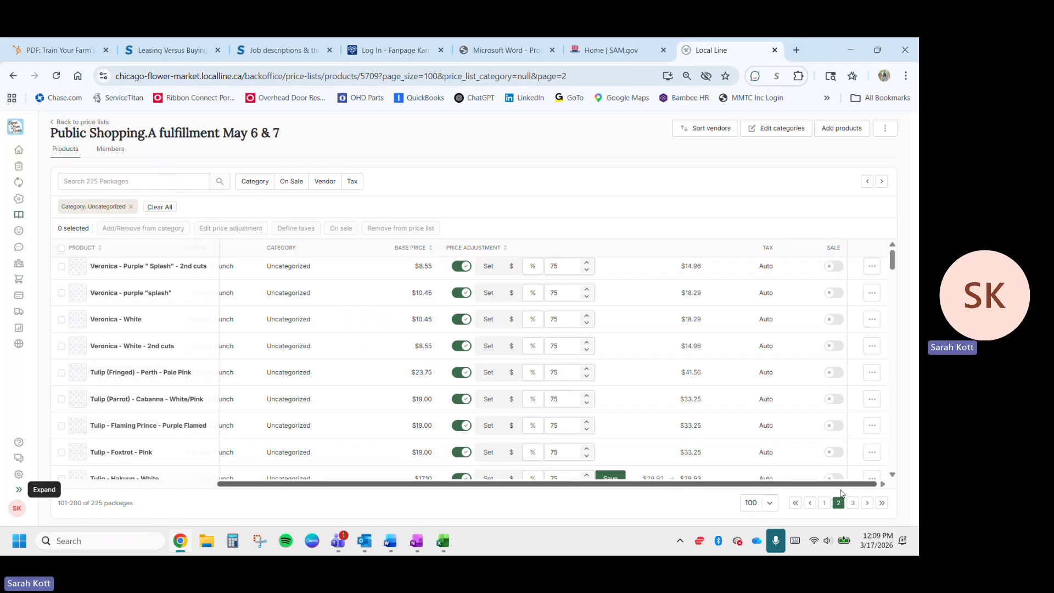
# - Select every package on page 3 of the uncategorized products and save a 75% price adjustment for them
pyautogui.click(852, 503)
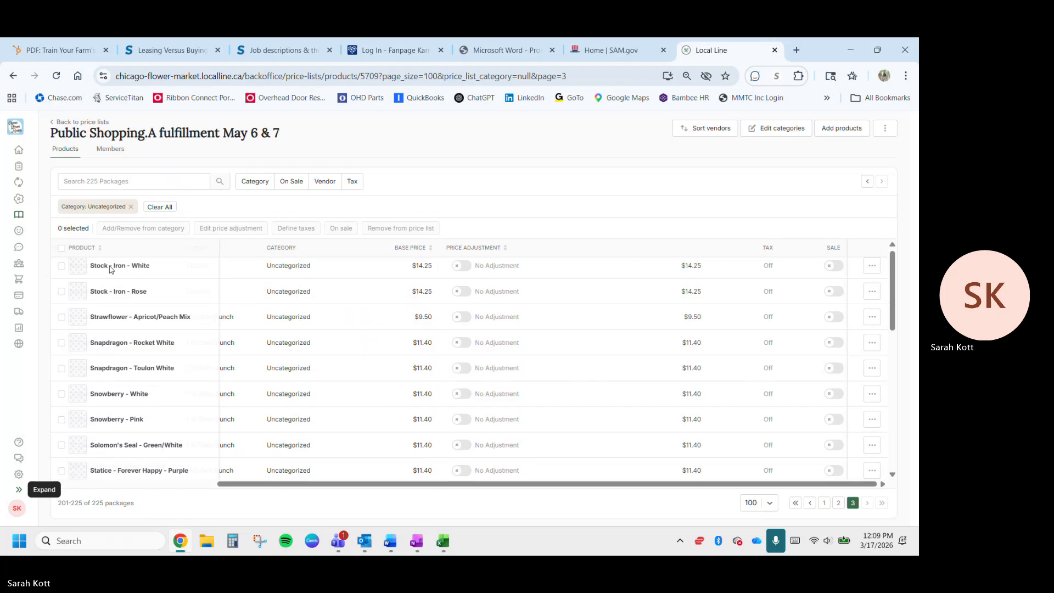
pyautogui.click(61, 248)
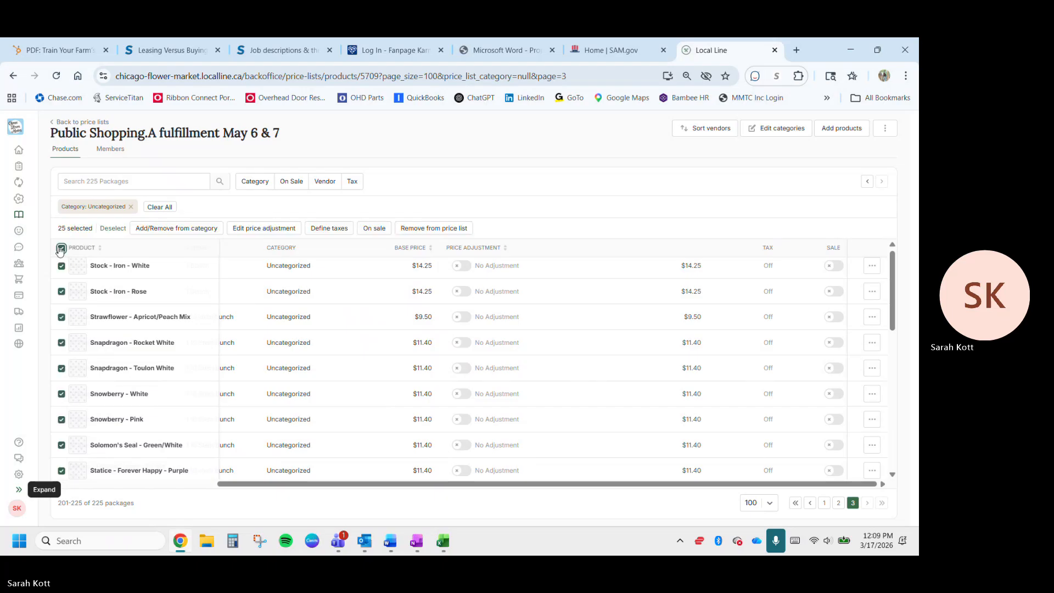
pyautogui.click(271, 234)
pyautogui.click(423, 319)
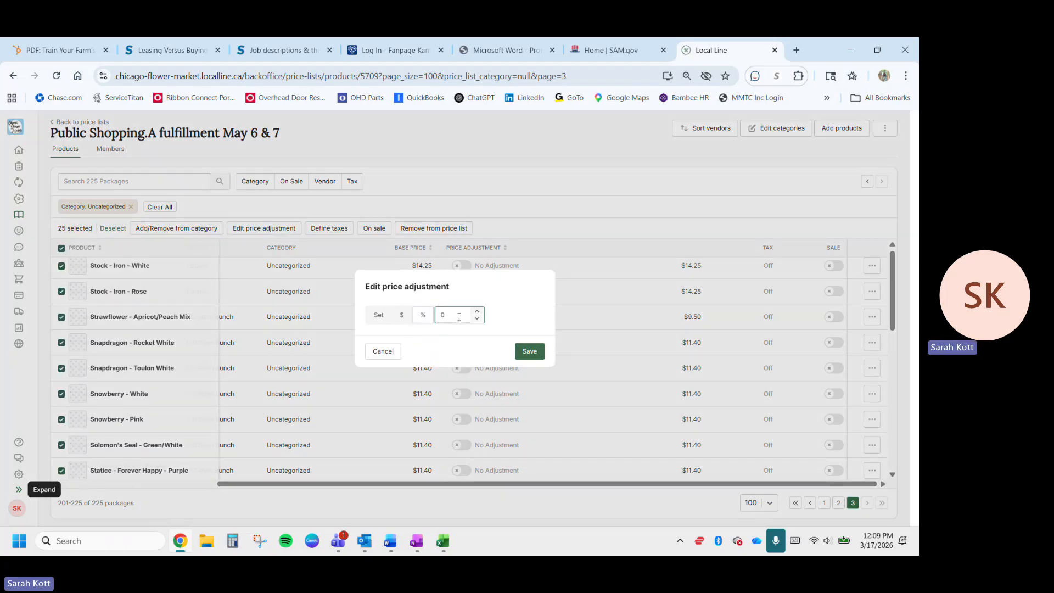
pyautogui.click(459, 316)
pyautogui.write('75')
pyautogui.click(517, 354)
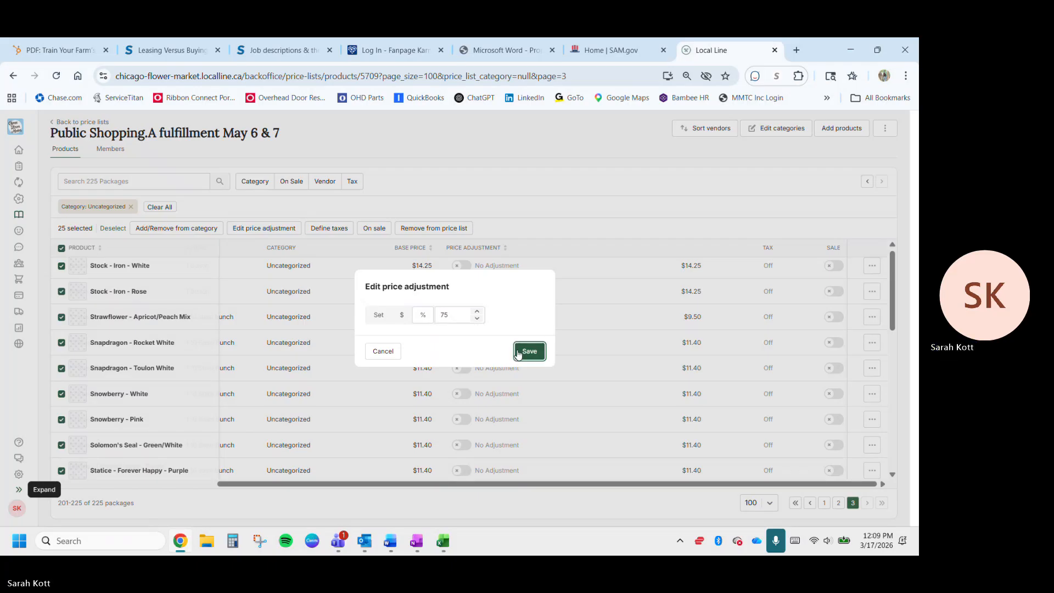
pyautogui.click(517, 352)
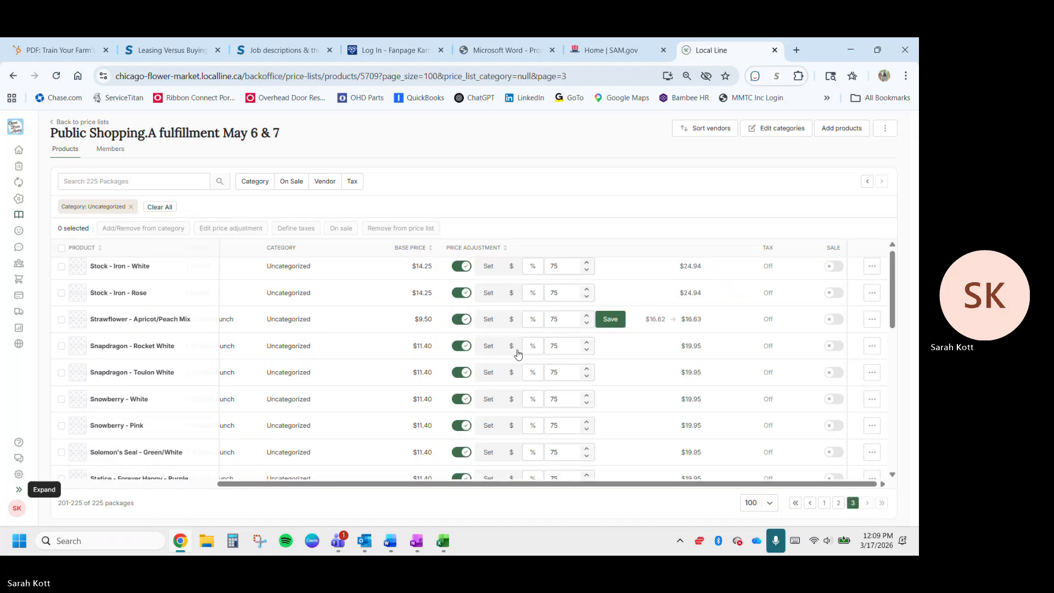
# - Select all packages on page 3 again and set their taxes to Automatic
pyautogui.click(61, 248)
pyautogui.click(329, 228)
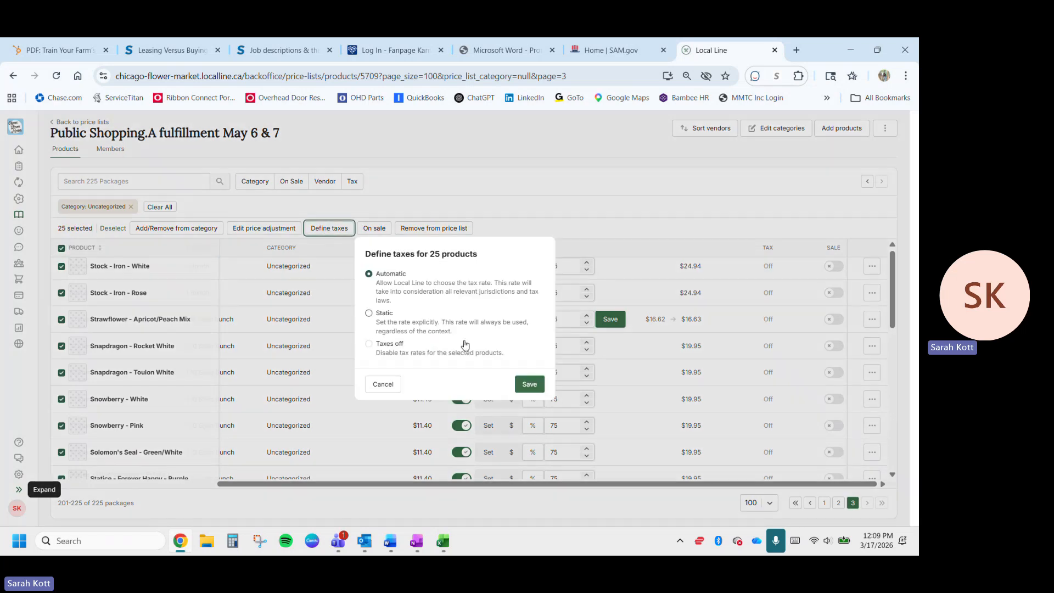
pyautogui.click(529, 383)
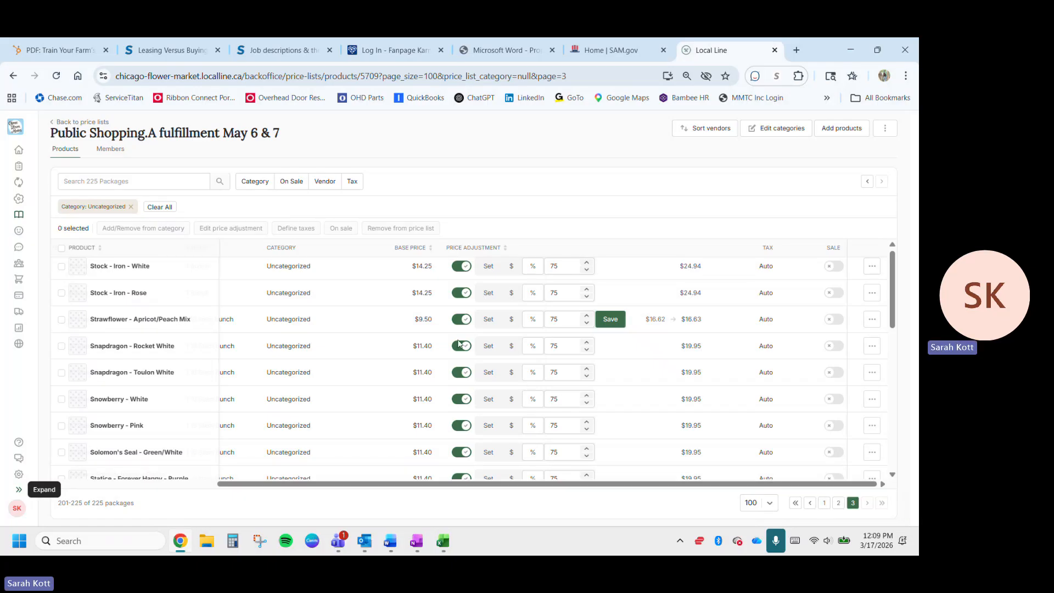
# - Search the uncategorized packages for "veronica" and add all matching products to the Veronica category
pyautogui.hscroll(-5, 249, 389)
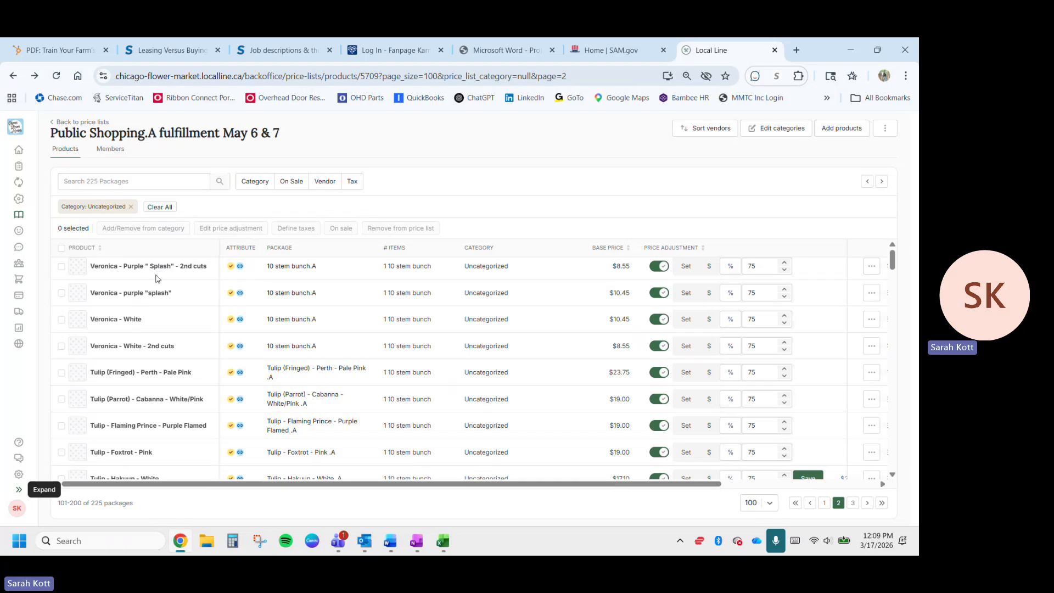
pyautogui.scroll(1, 155, 280)
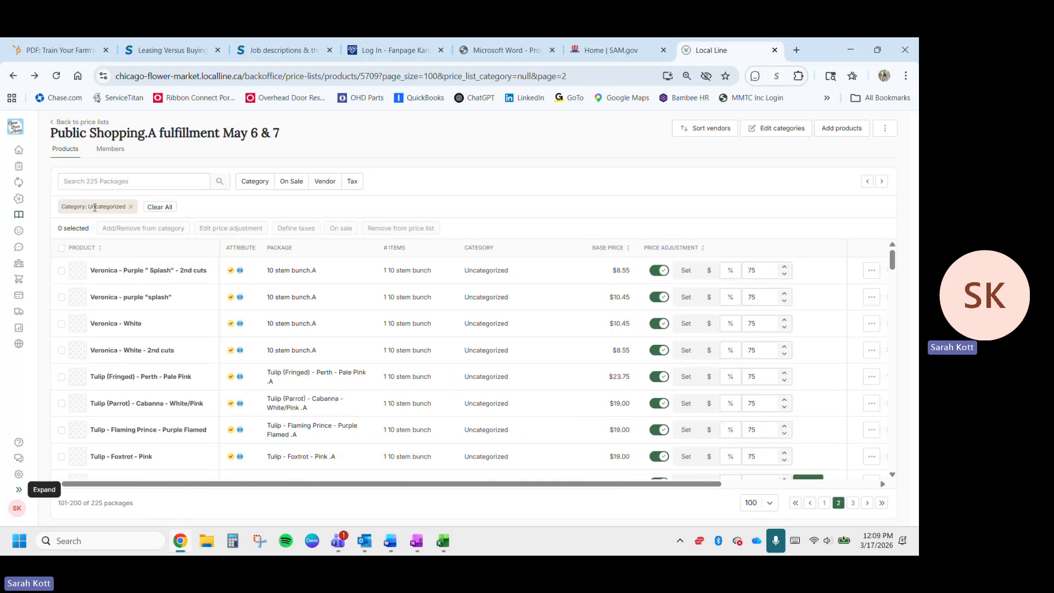
pyautogui.click(85, 184)
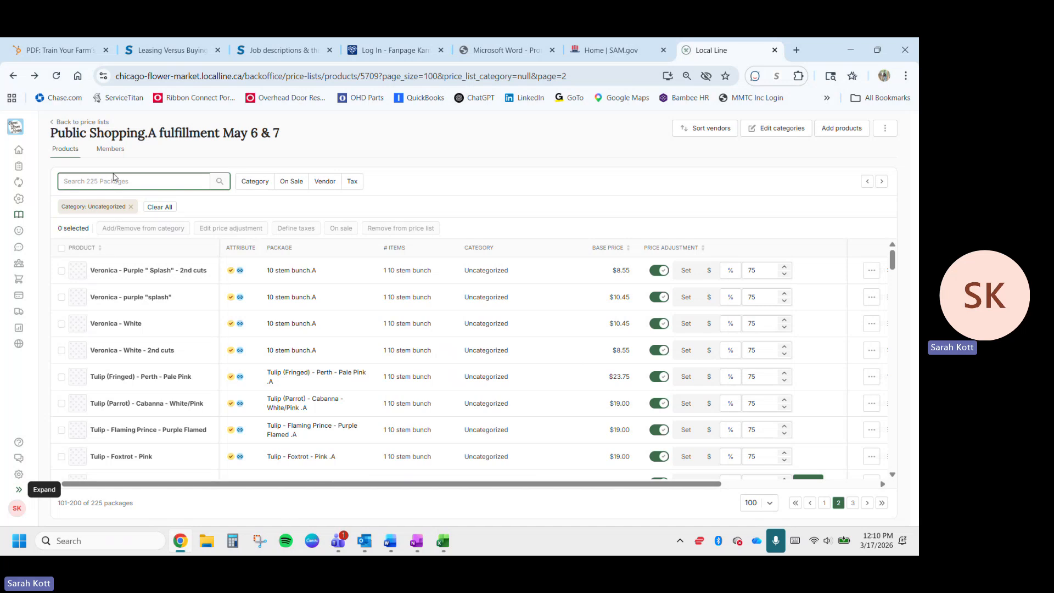
pyautogui.write('veronica')
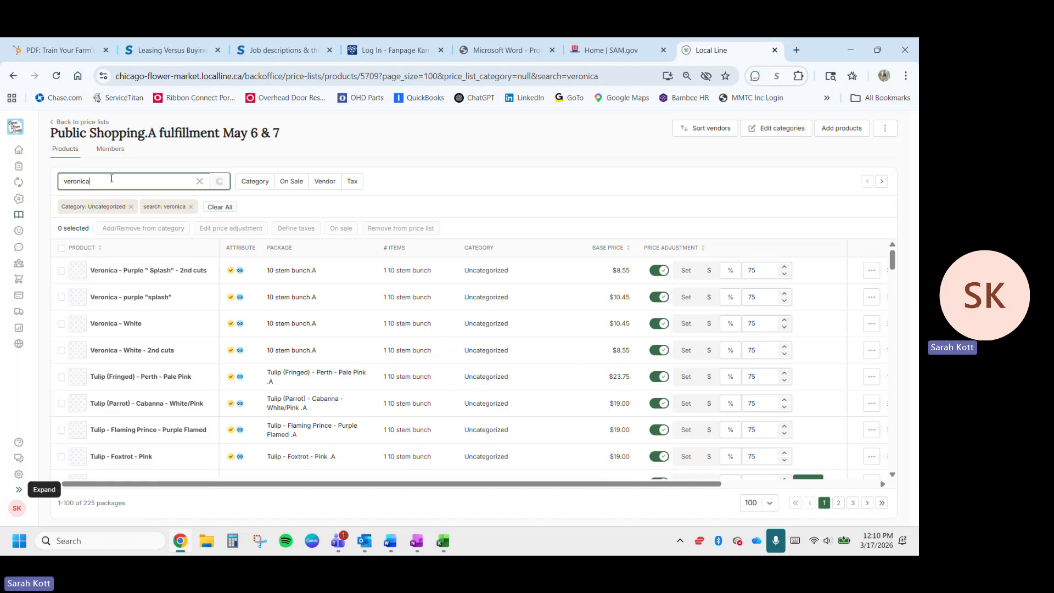
pyautogui.click(61, 248)
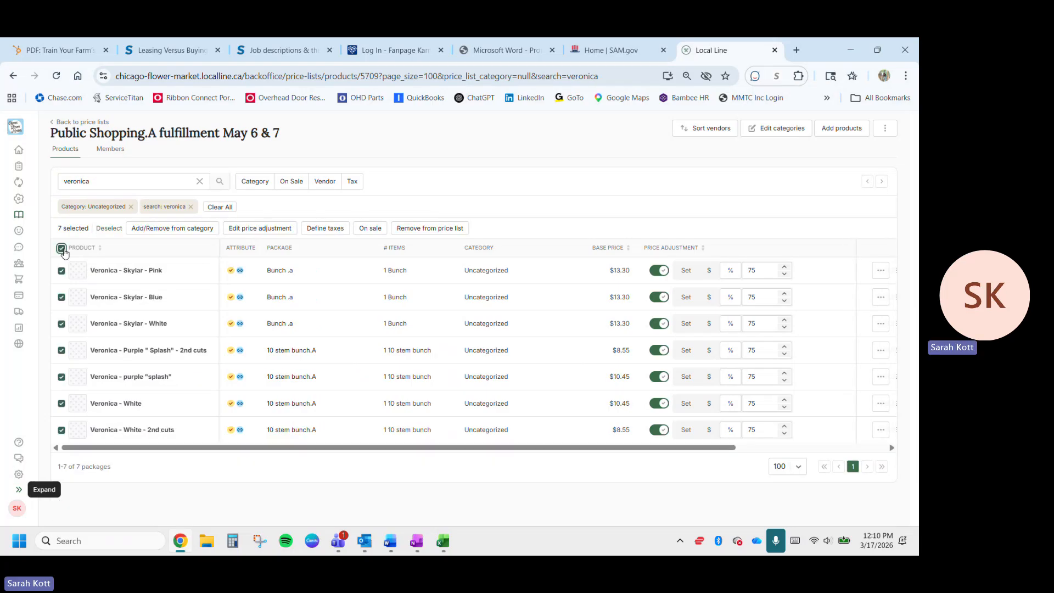
pyautogui.click(194, 236)
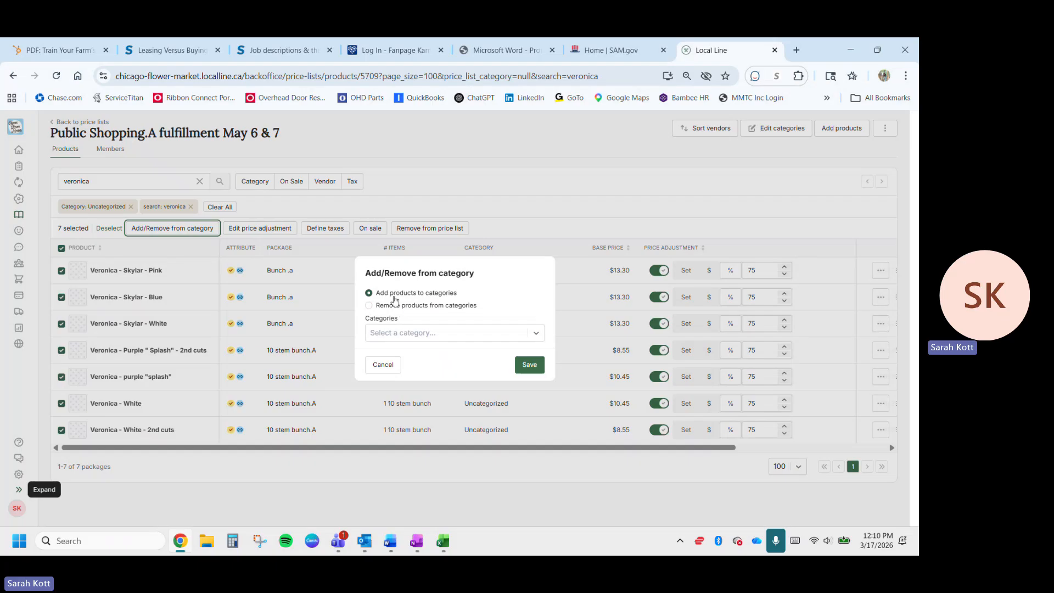
pyautogui.click(401, 333)
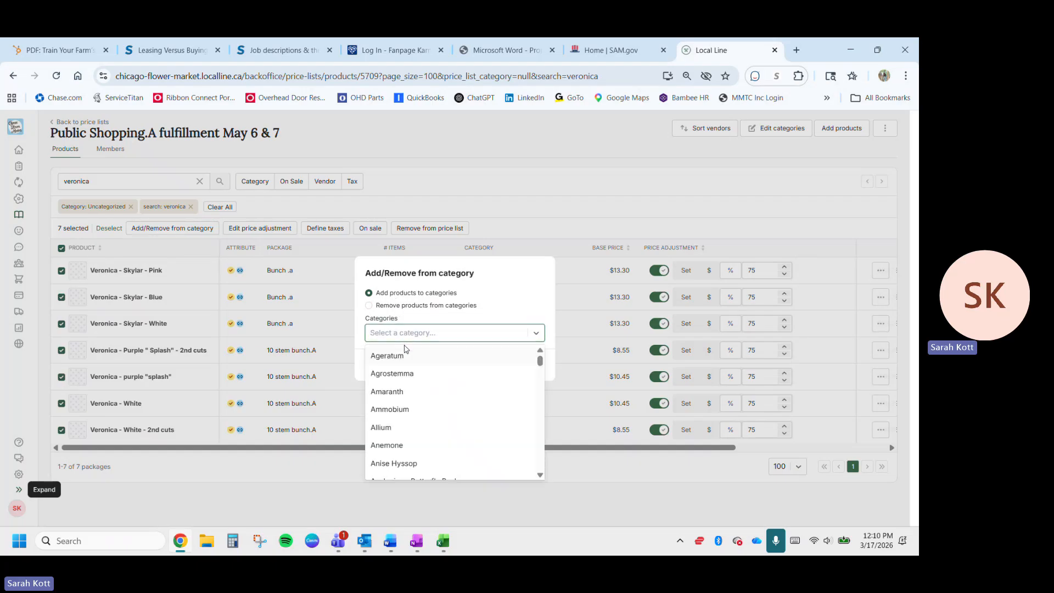
pyautogui.write('veroni')
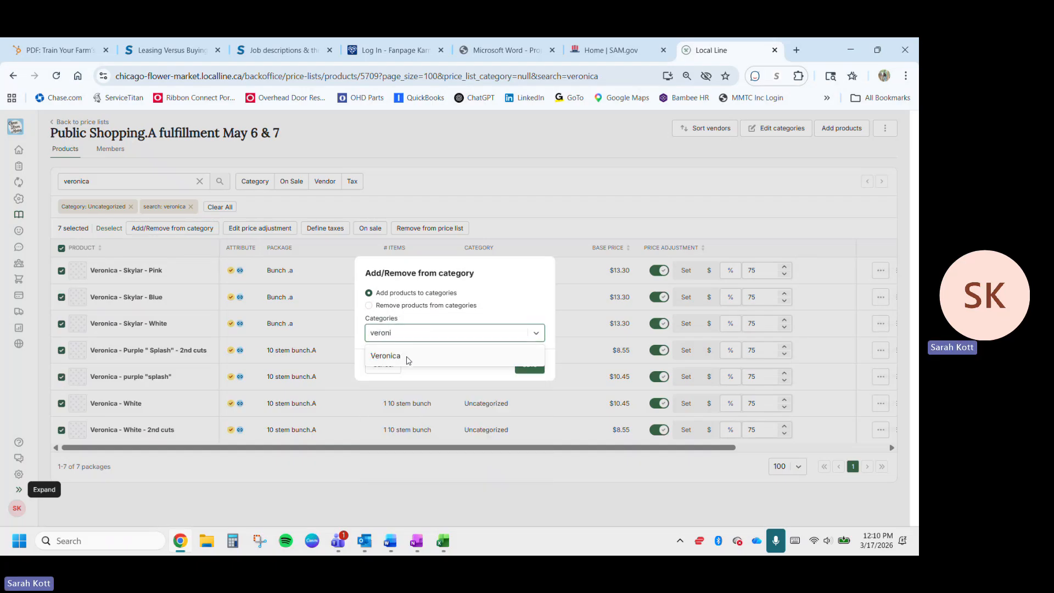
pyautogui.click(405, 358)
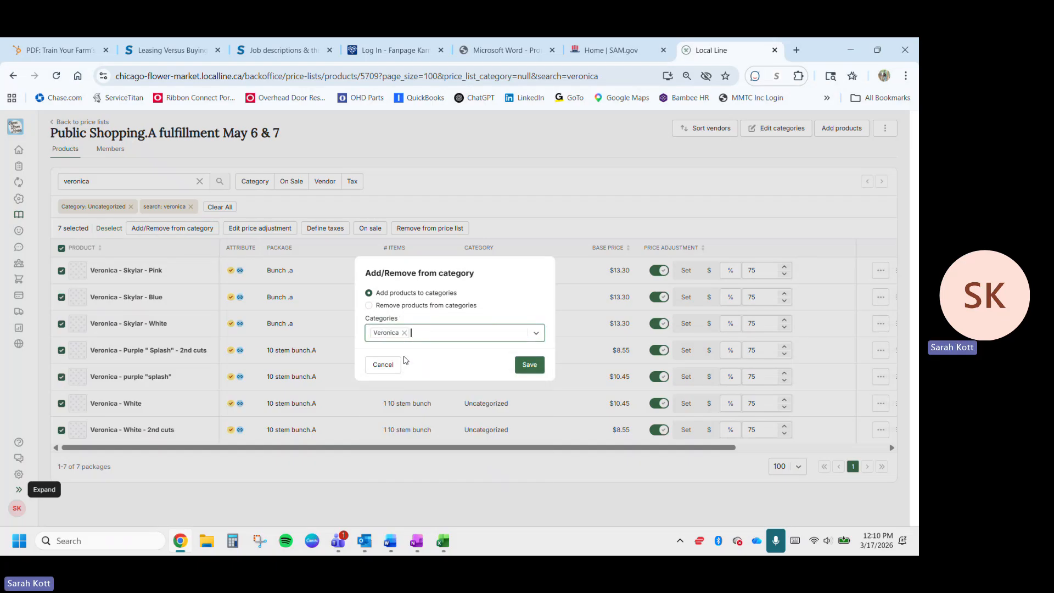
pyautogui.click(528, 366)
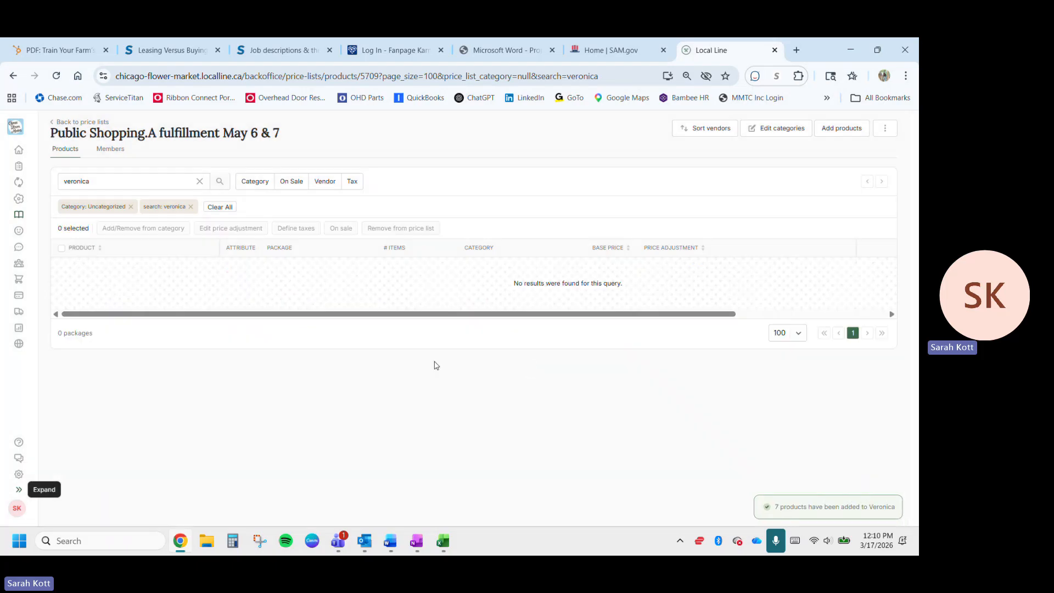
# - Replace the veronica search with a search for "zinnia" among the uncategorized packages
pyautogui.click(190, 207)
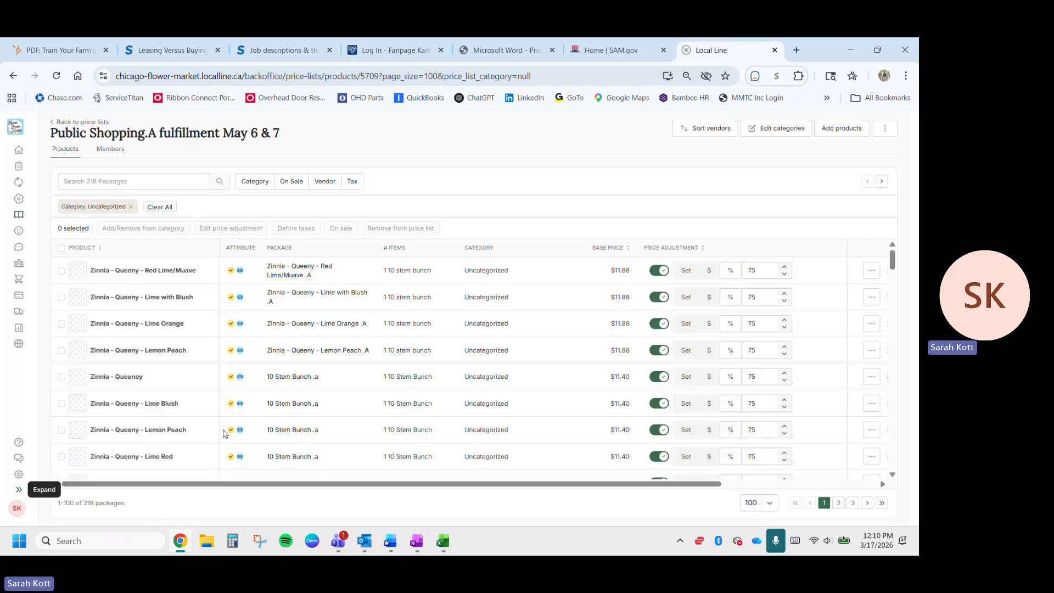
pyautogui.click(97, 176)
pyautogui.write('zinnia')
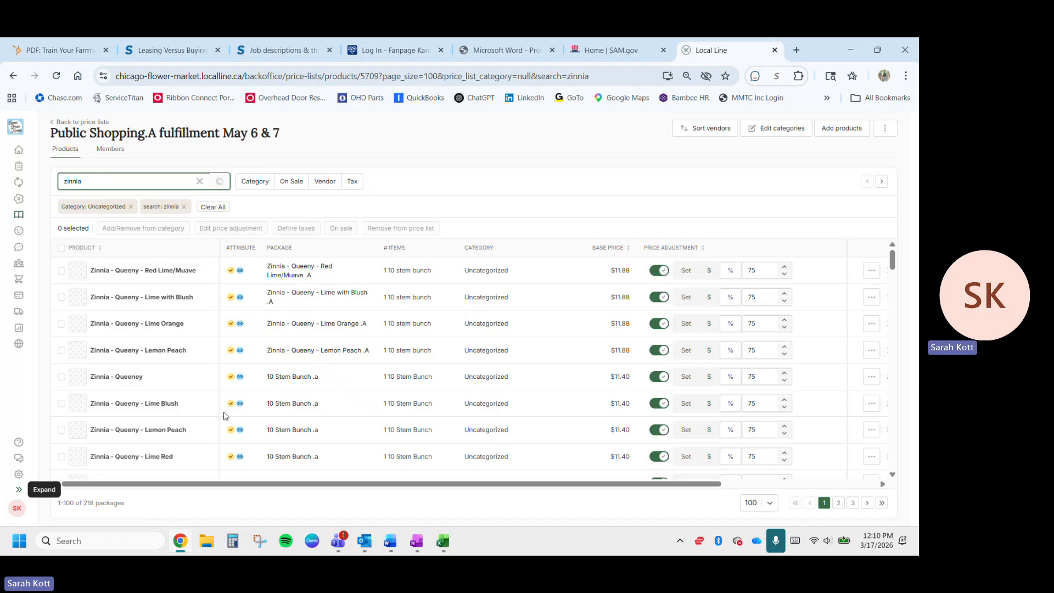
pyautogui.scroll(-20, 224, 415)
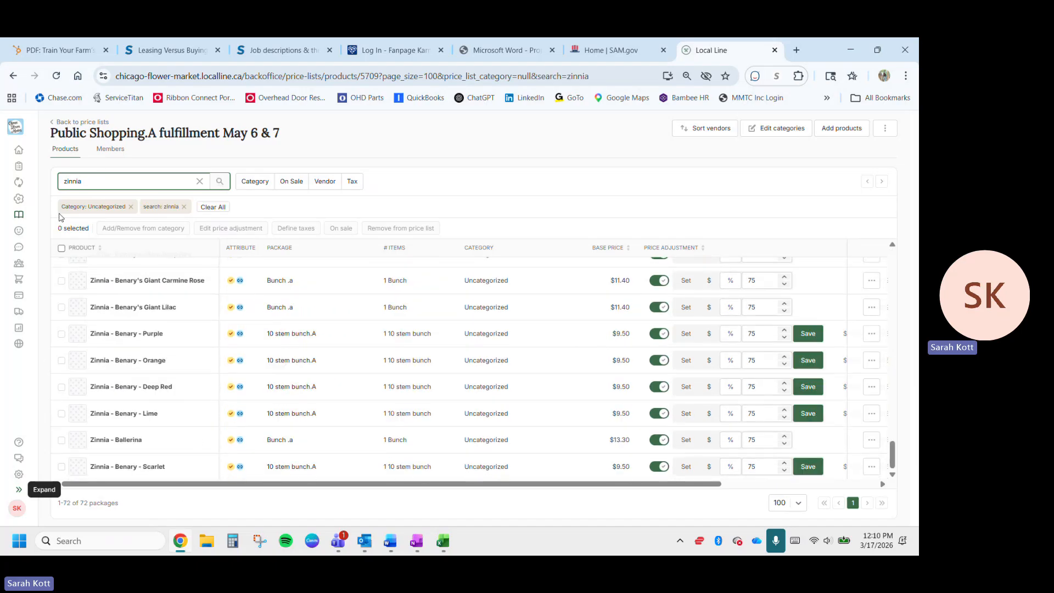
# - Select all packages matching the zinnia search and add them to the Zinnia category
pyautogui.click(61, 248)
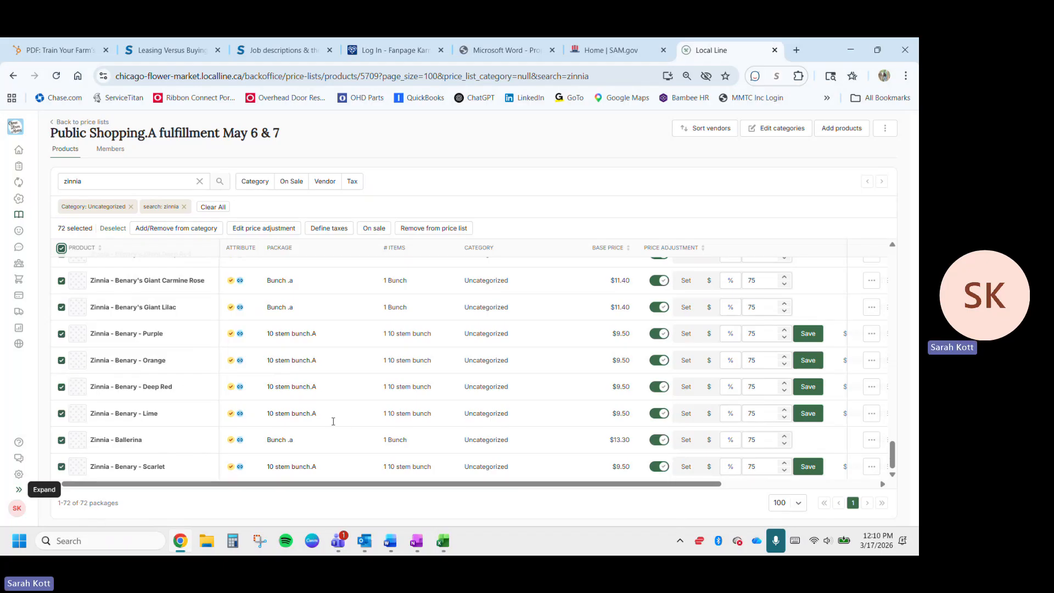
pyautogui.scroll(20, 137, 293)
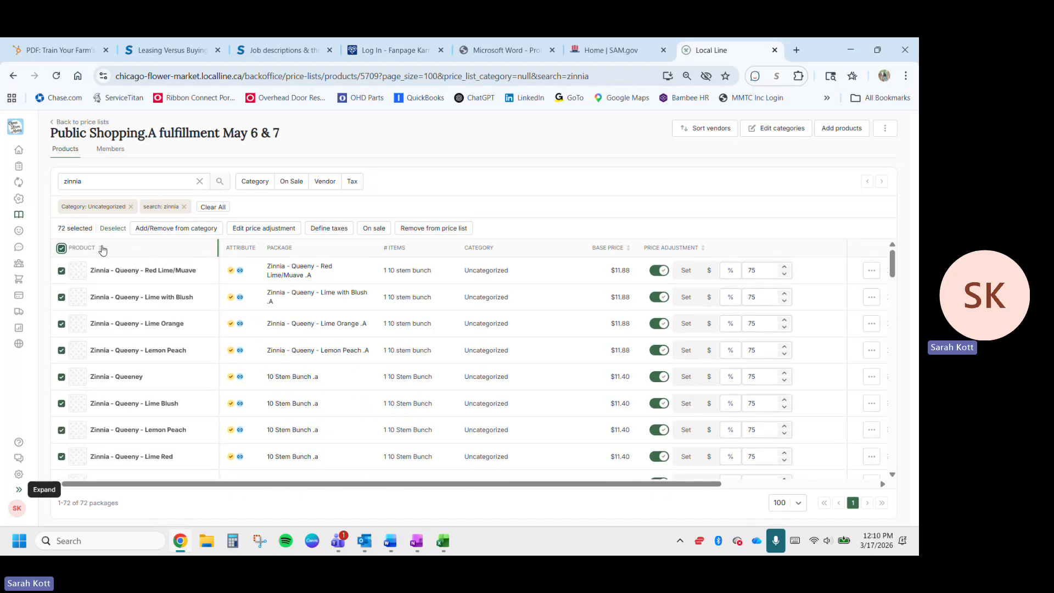
pyautogui.click(181, 231)
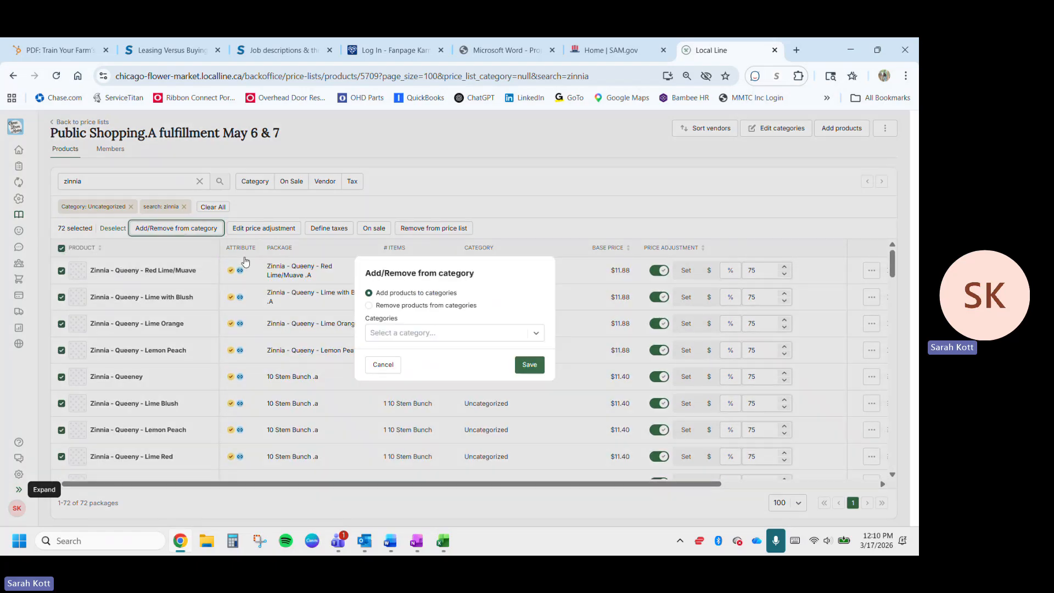
pyautogui.click(409, 336)
pyautogui.write('zin')
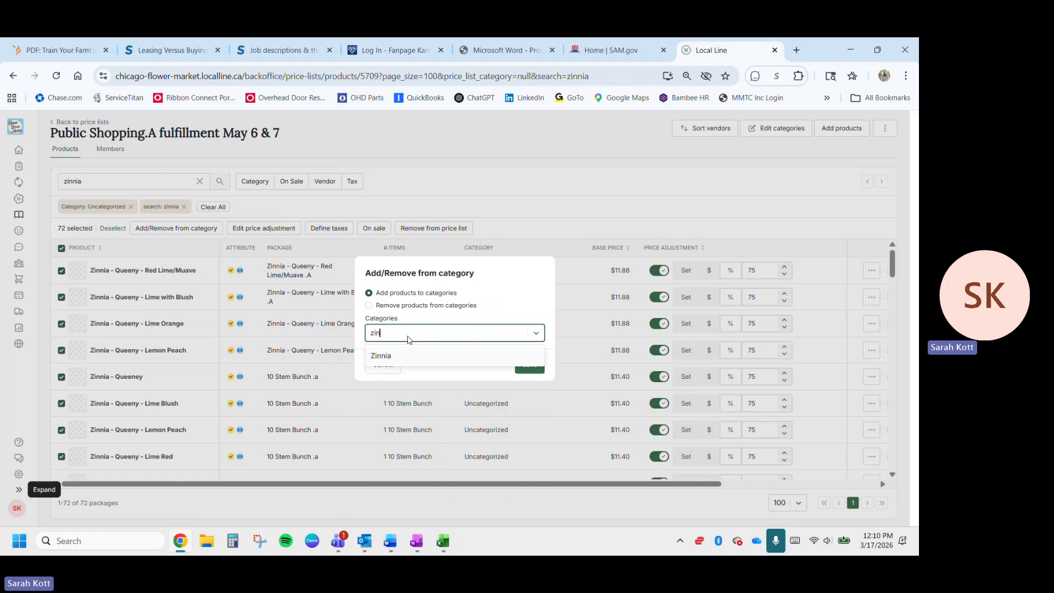
pyautogui.write('nia')
pyautogui.click(395, 356)
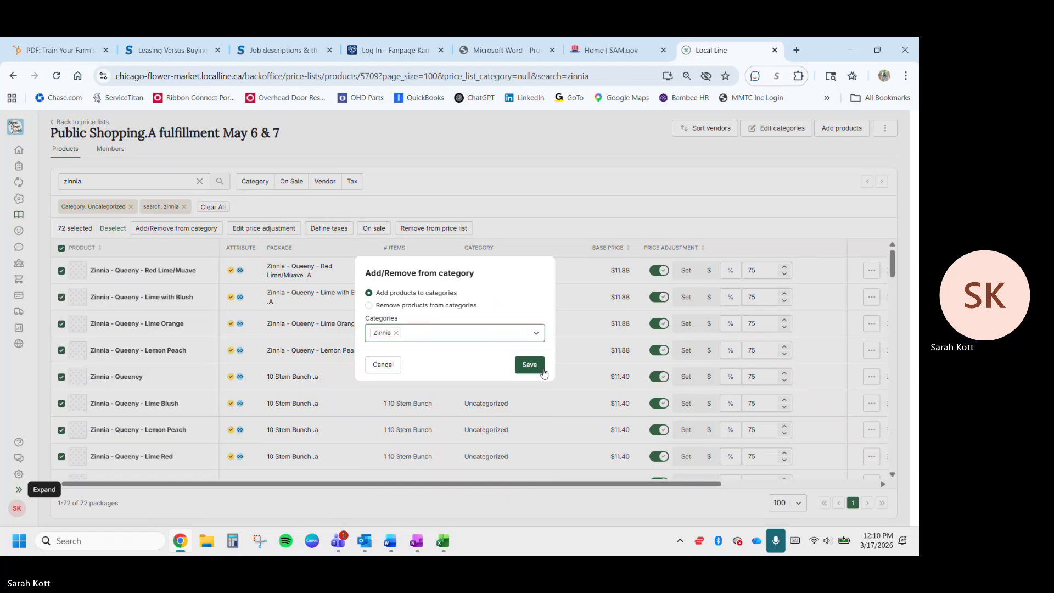
pyautogui.click(529, 365)
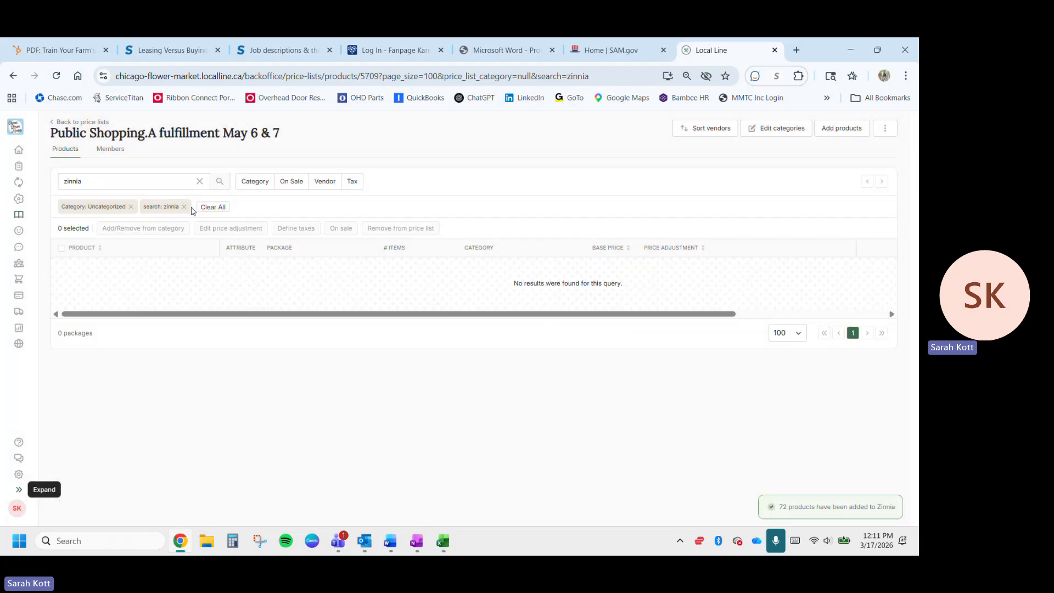
# - Clear the zinnia search and select the uncategorized products Symphoricarpos - Coralberry - Pink and Symphoricarpos -Snowberry - White
pyautogui.click(184, 207)
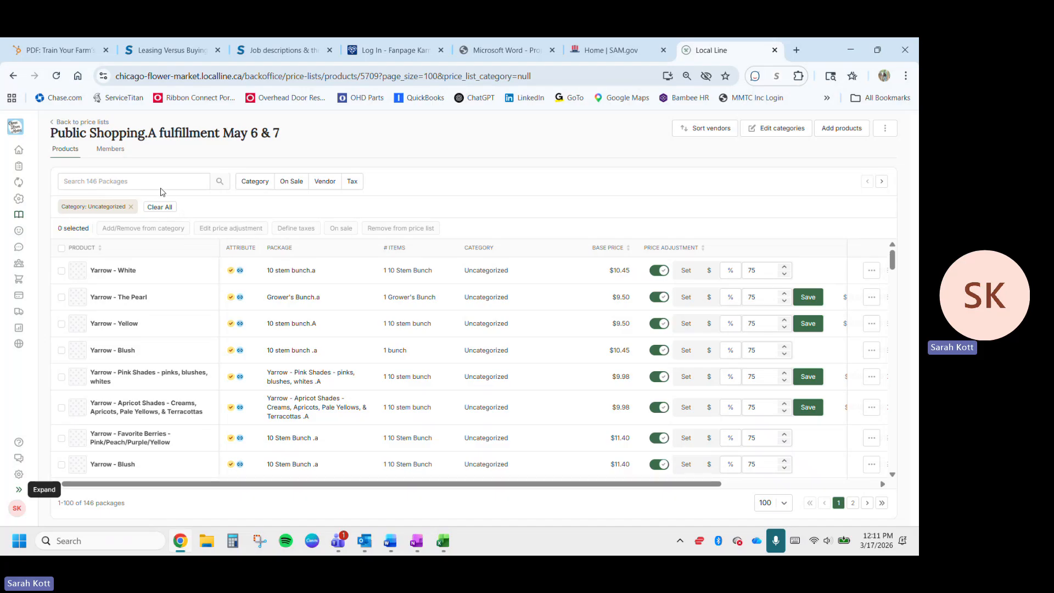
pyautogui.click(85, 184)
pyautogui.scroll(-10, 183, 359)
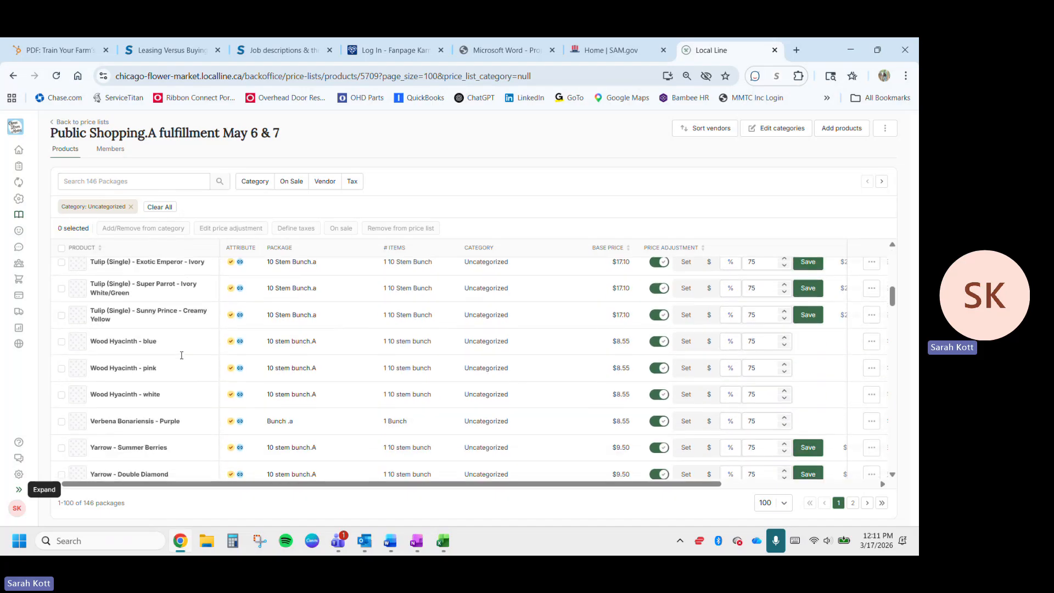
pyautogui.scroll(2, 183, 359)
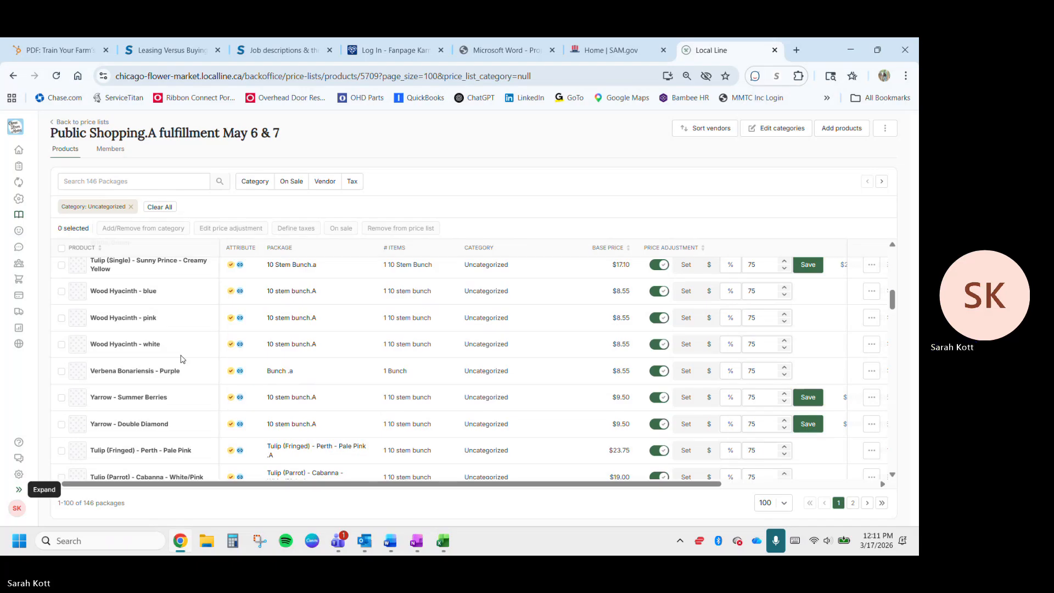
pyautogui.scroll(-3, 183, 359)
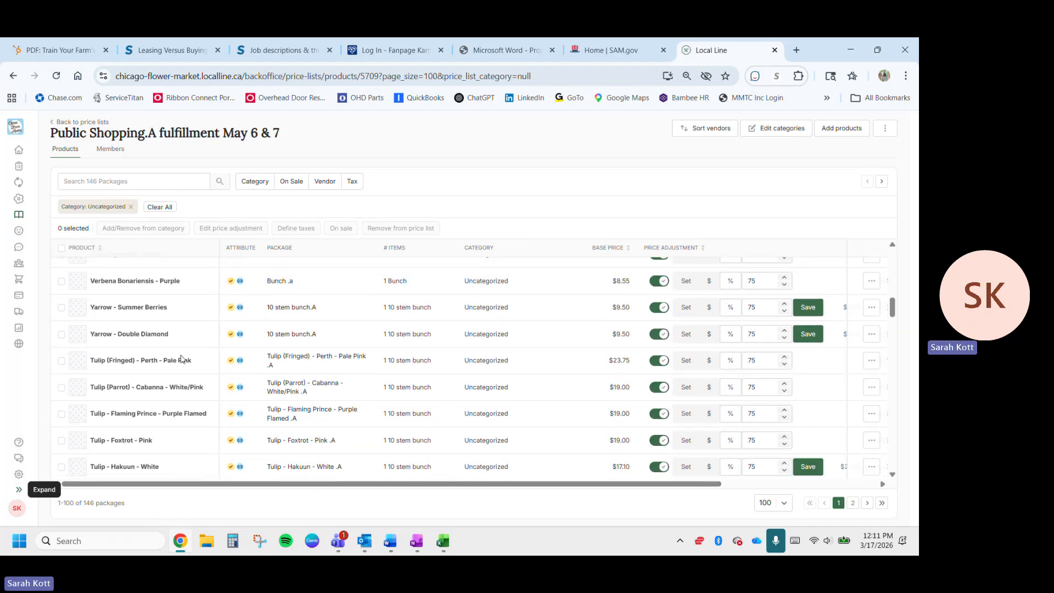
pyautogui.scroll(-10, 181, 358)
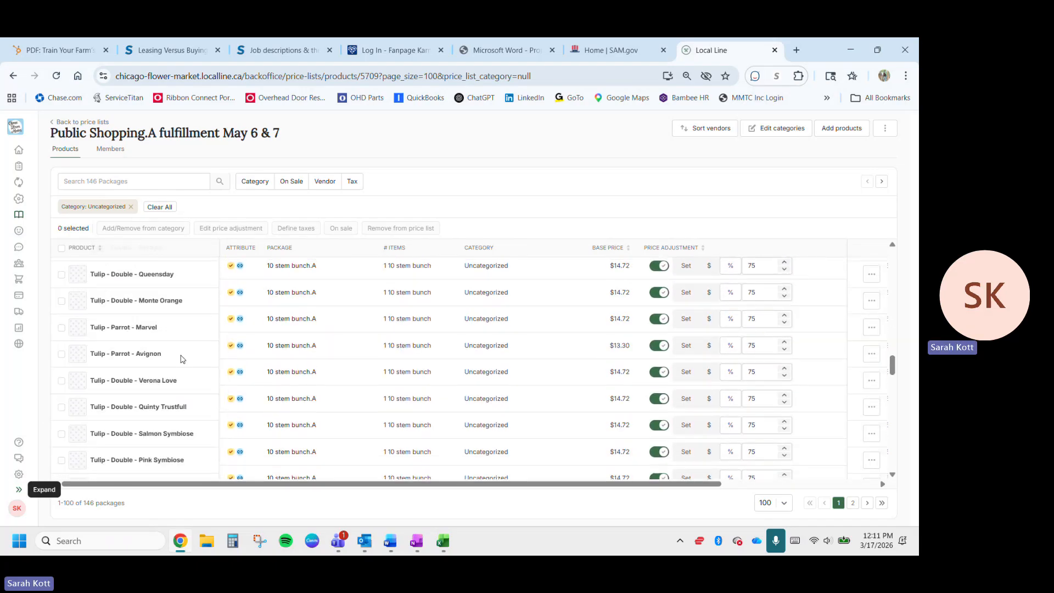
pyautogui.scroll(-10, 183, 359)
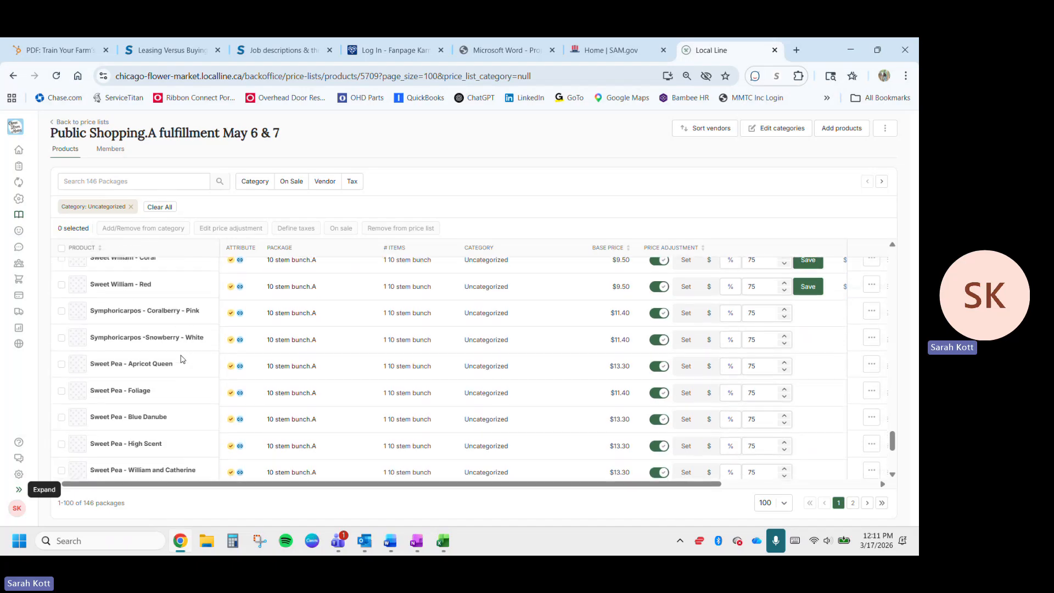
pyautogui.scroll(2, 183, 358)
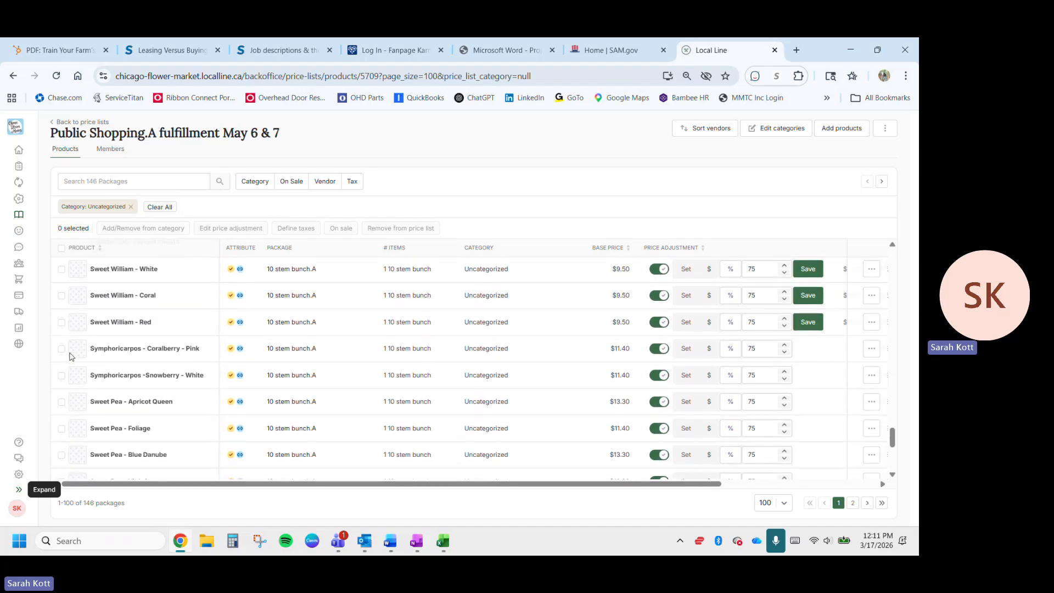
pyautogui.click(61, 349)
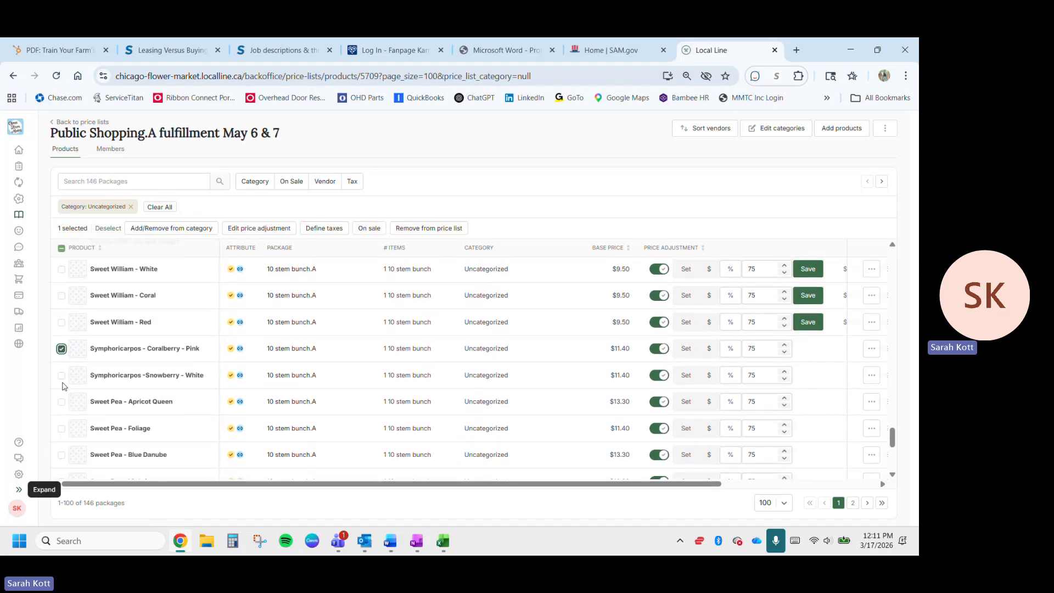
pyautogui.click(61, 377)
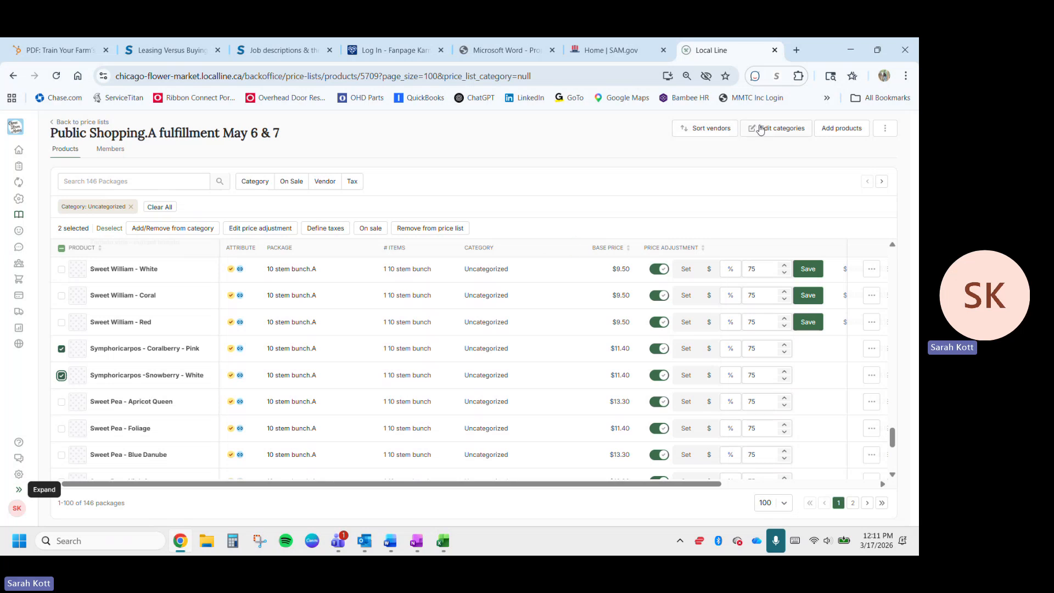
pyautogui.click(779, 133)
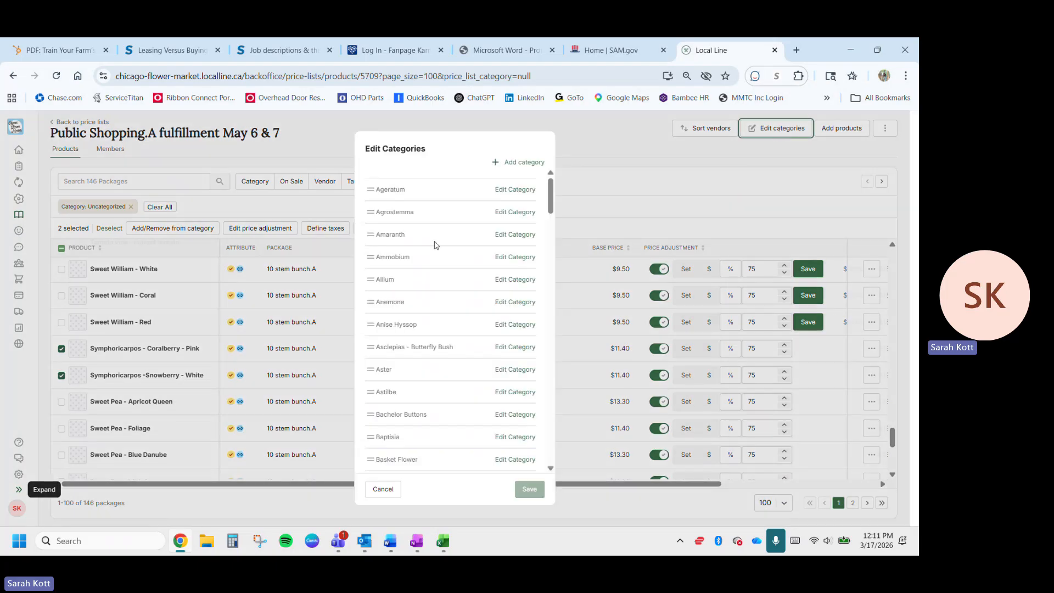
pyautogui.scroll(-15, 460, 267)
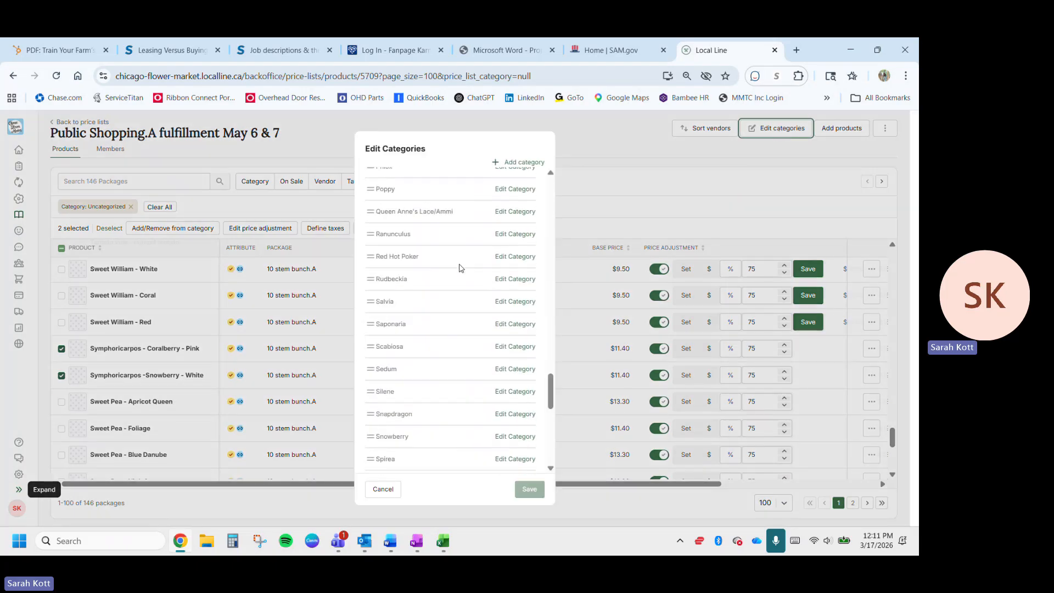
pyautogui.scroll(15, 460, 268)
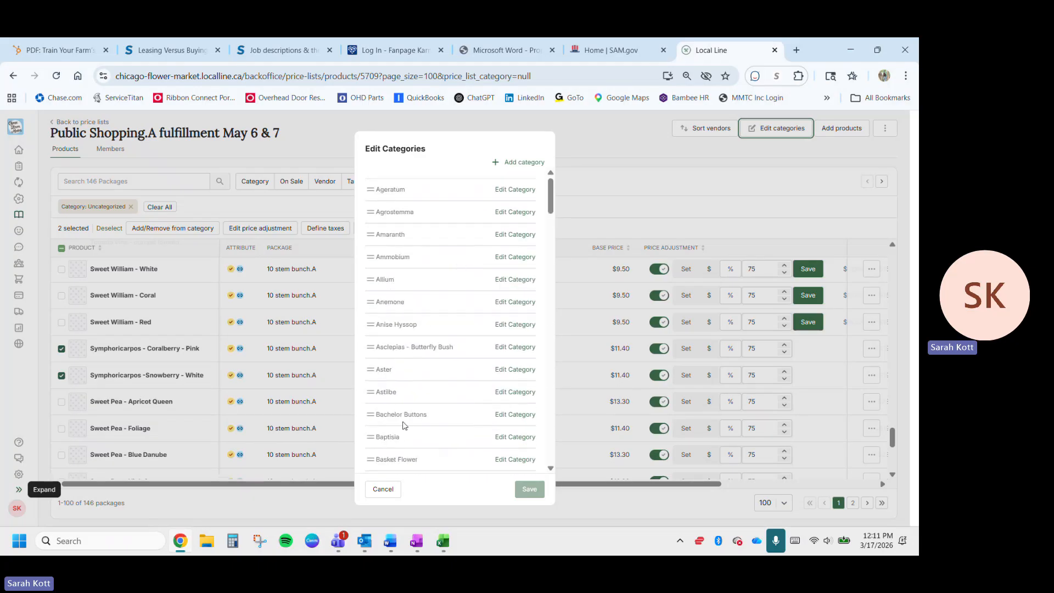
pyautogui.click(512, 163)
pyautogui.click(432, 215)
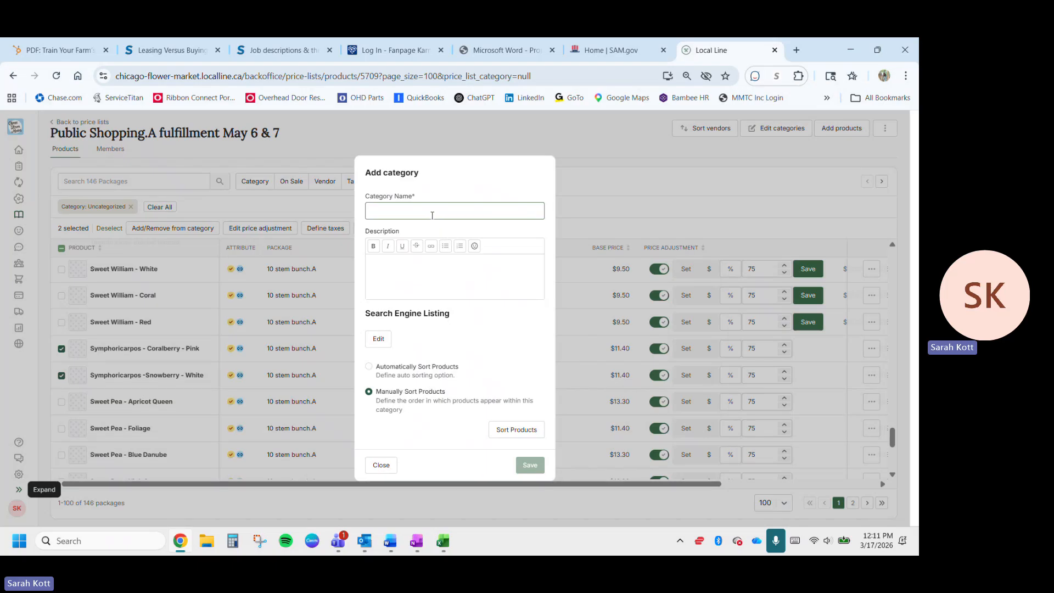
pyautogui.write('Sy')
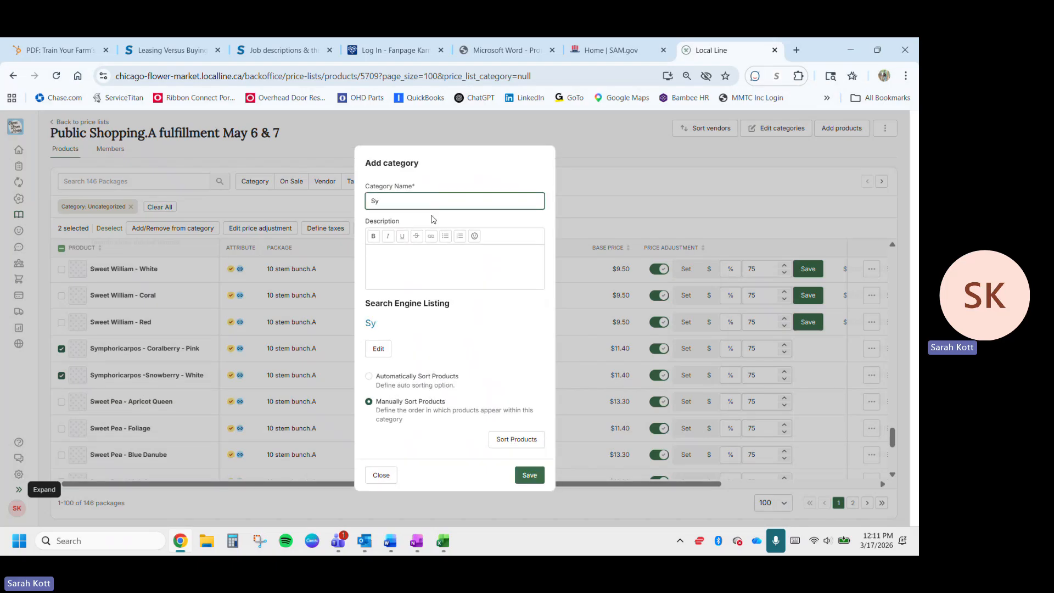
pyautogui.write('mphor')
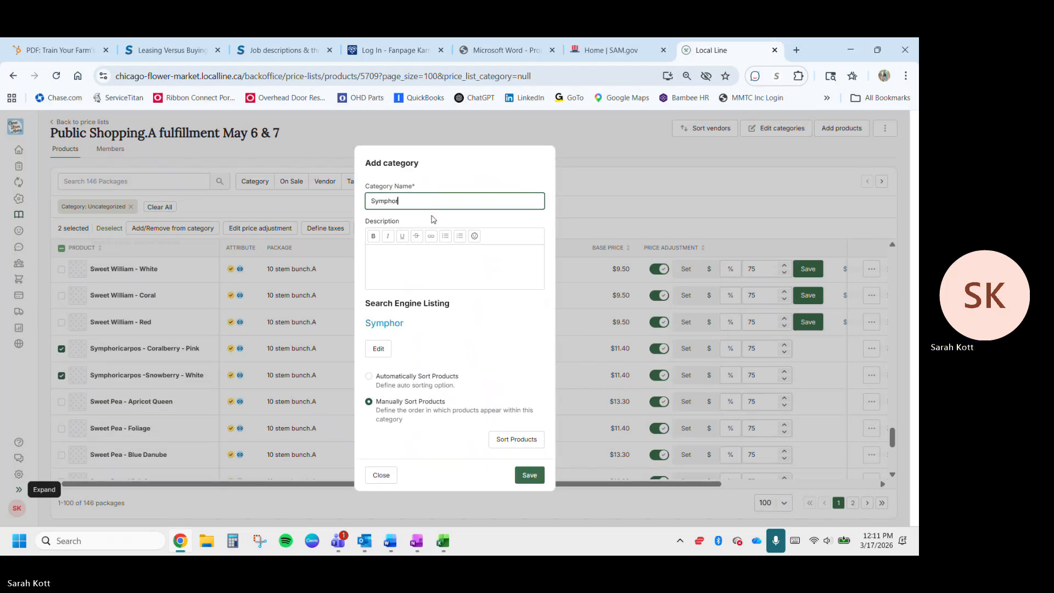
pyautogui.write('icarpos')
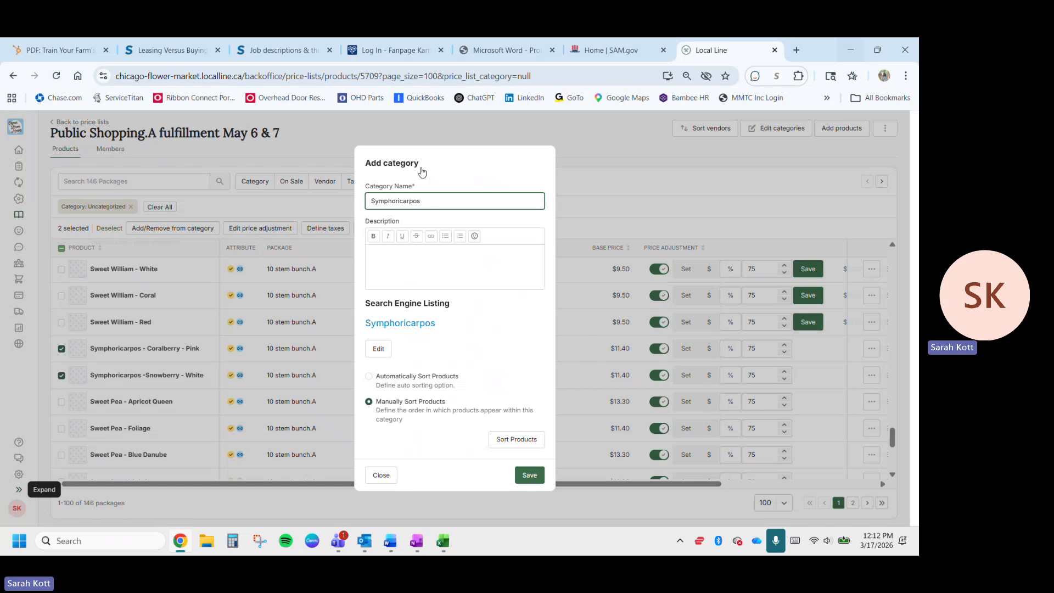
# - Look up "Symphoricarpos" on Google using the copied category name, and discard the unsaved new category
pyautogui.doubleClick(397, 204)
pyautogui.hotkey('ctrl', 'c')
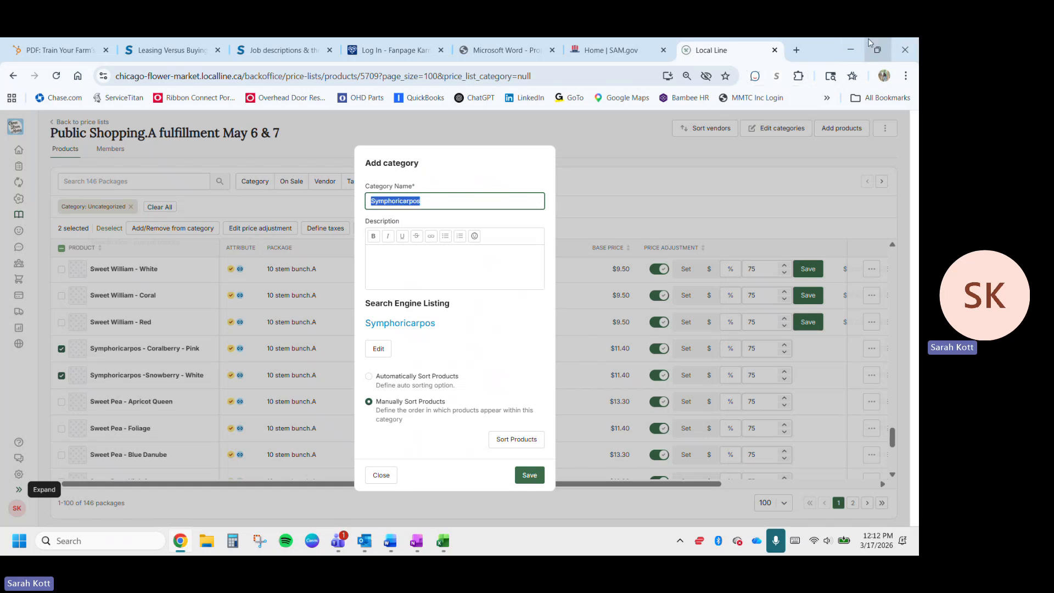
pyautogui.click(795, 51)
pyautogui.hotkey('ctrl', 'v')
pyautogui.press('Return')
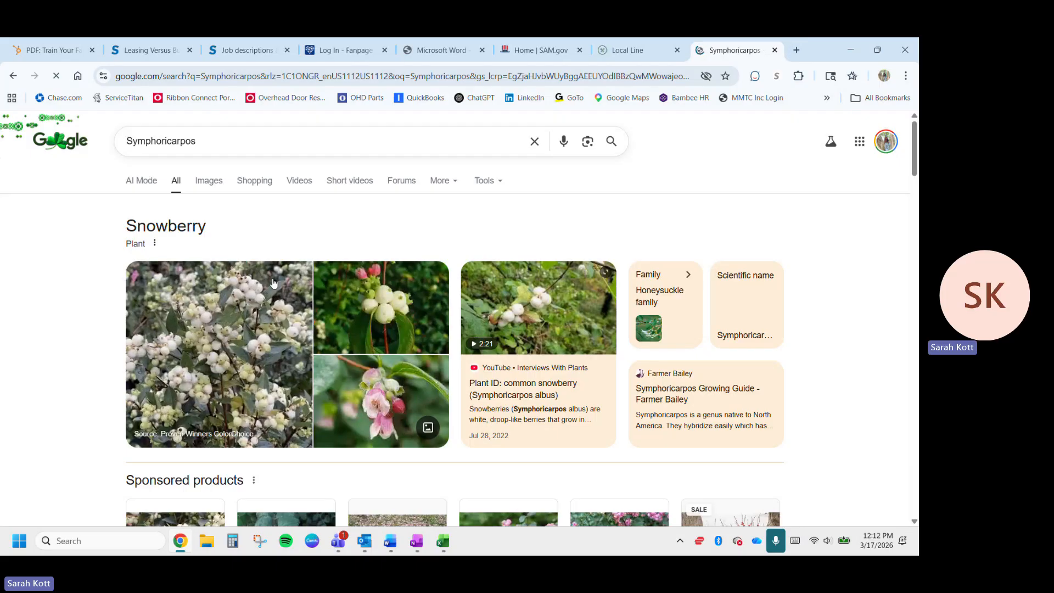
pyautogui.click(775, 49)
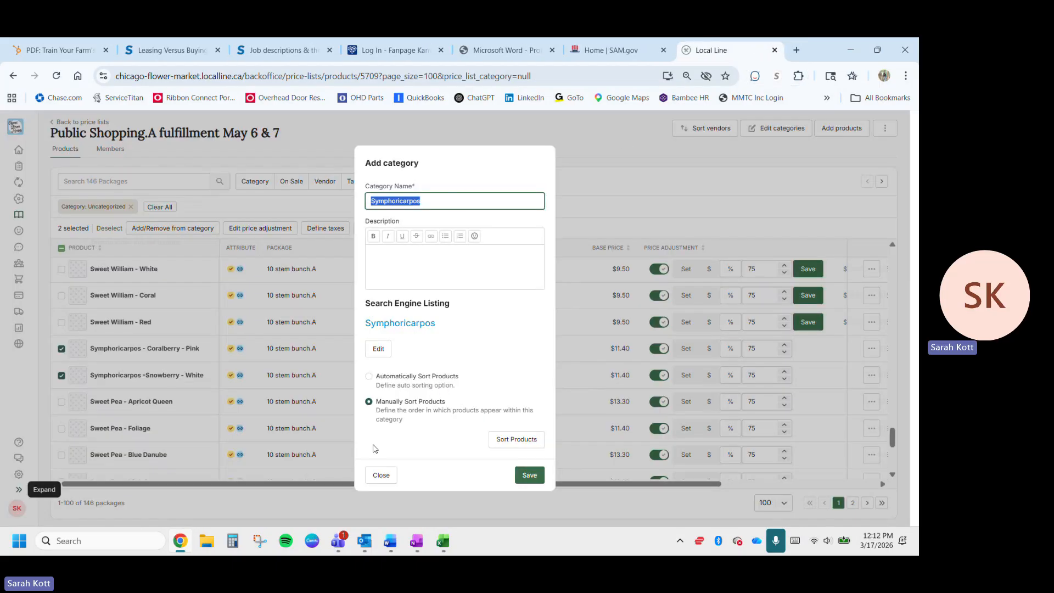
pyautogui.click(376, 477)
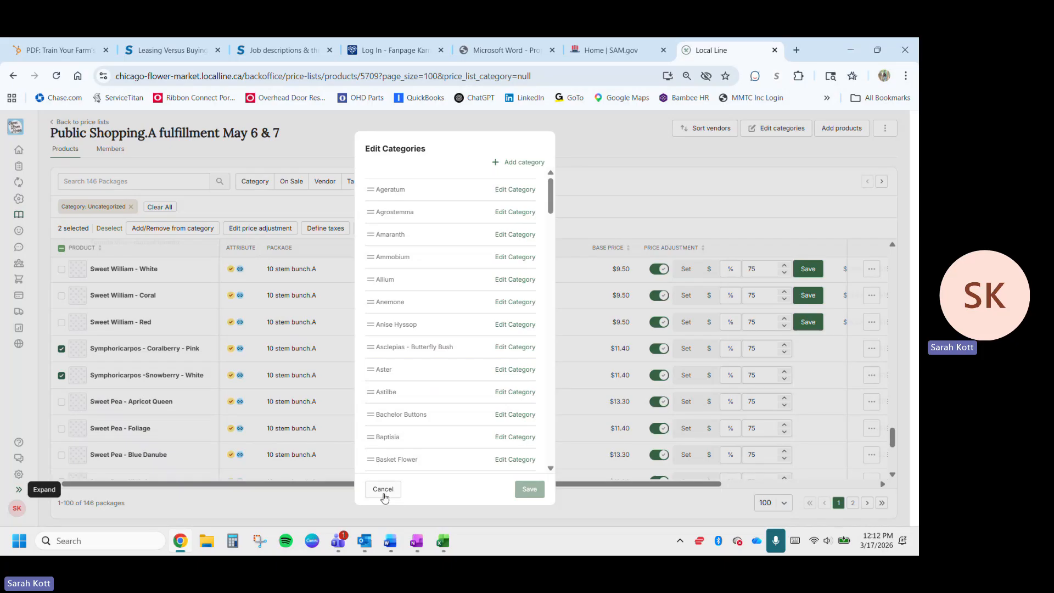
pyautogui.click(384, 490)
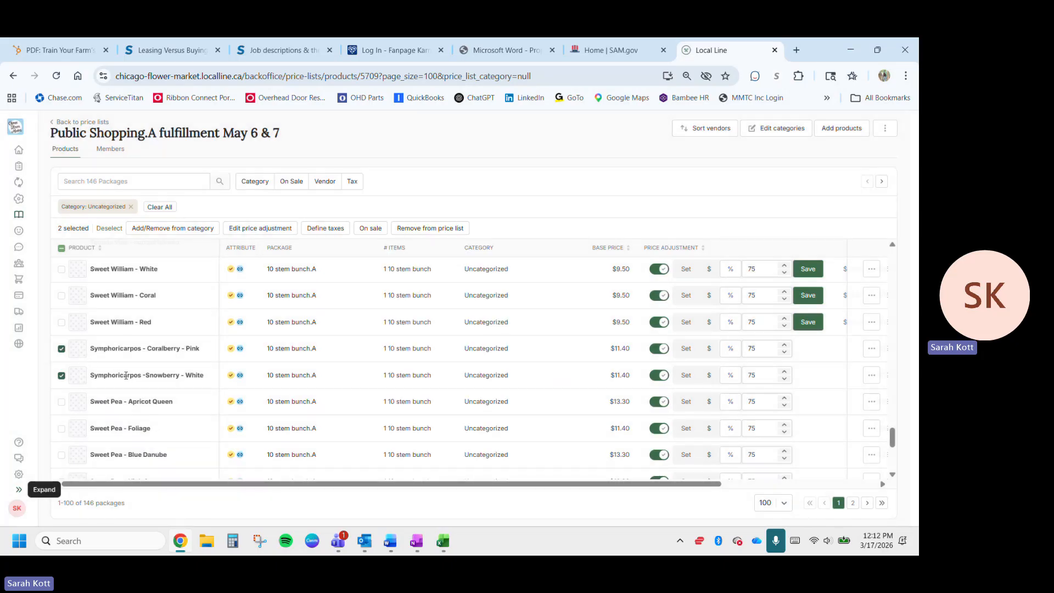
# - Add the two selected Symphoricarpos products to the Snowberry category
pyautogui.click(180, 228)
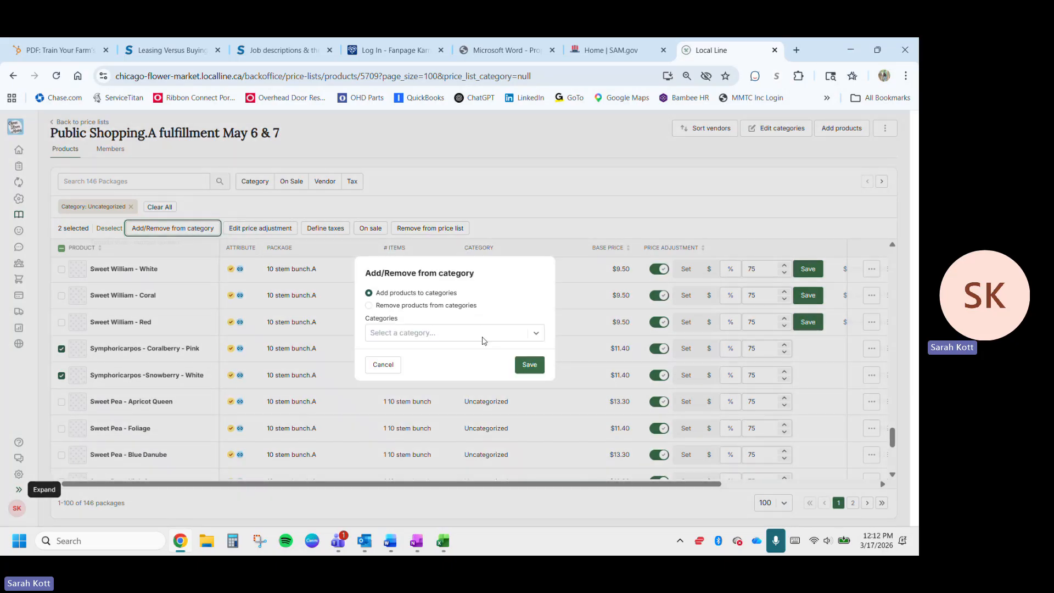
pyautogui.click(445, 338)
pyautogui.write('snow')
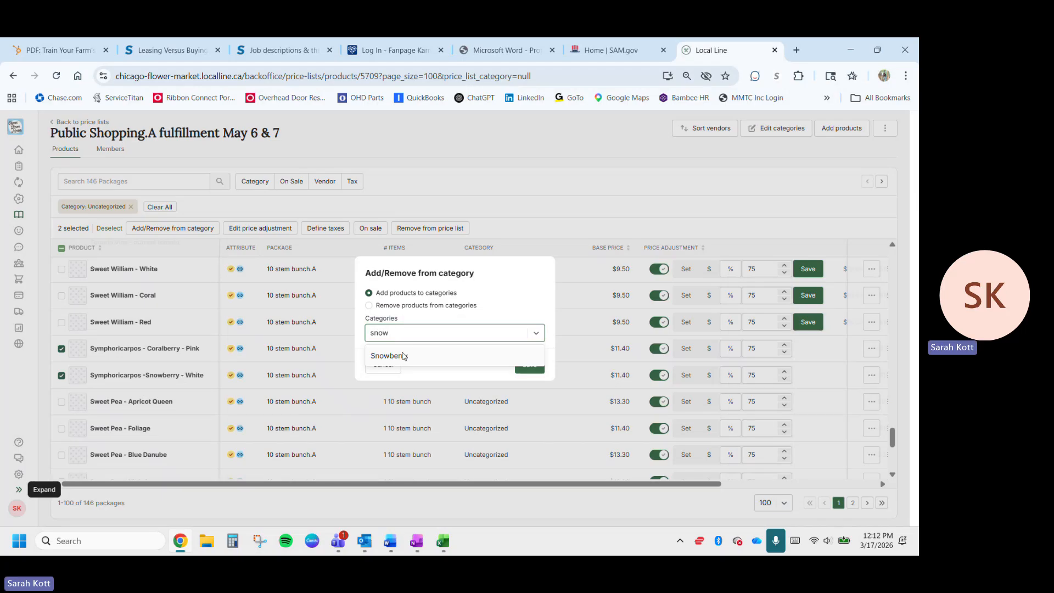
pyautogui.click(399, 357)
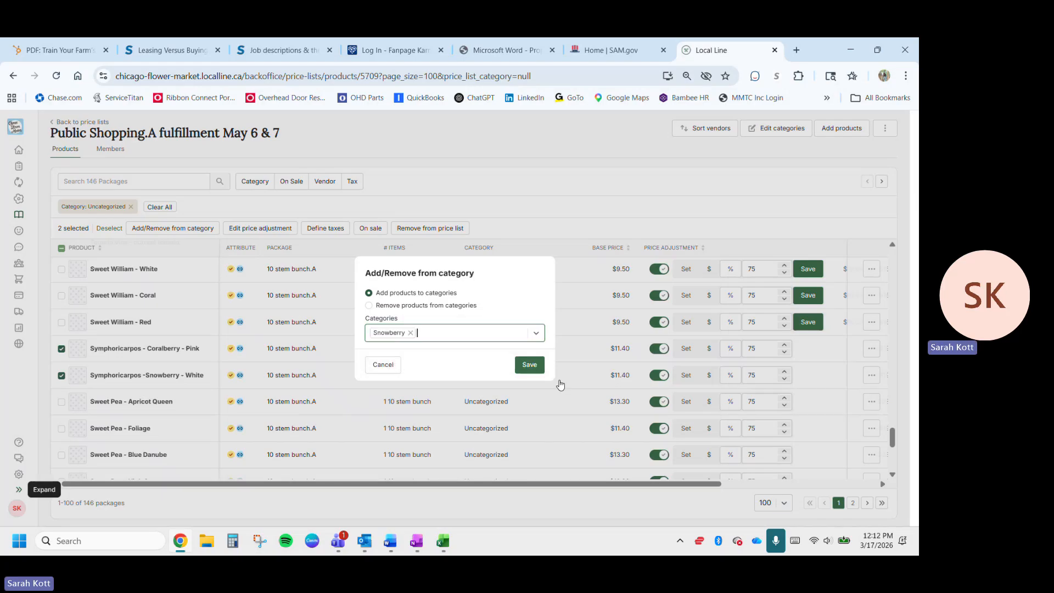
pyautogui.click(530, 366)
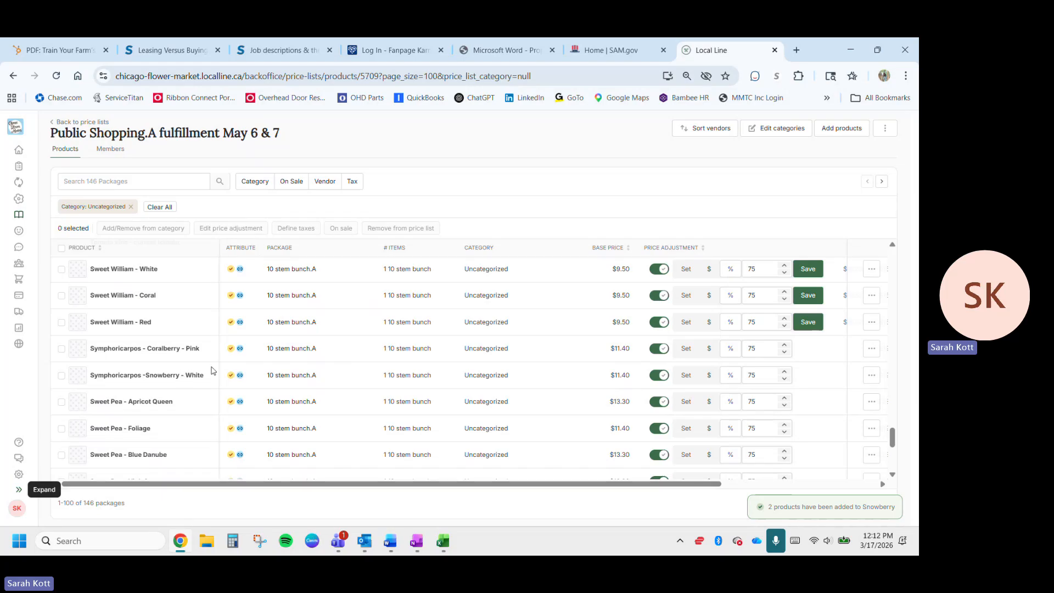
pyautogui.scroll(-2, 213, 370)
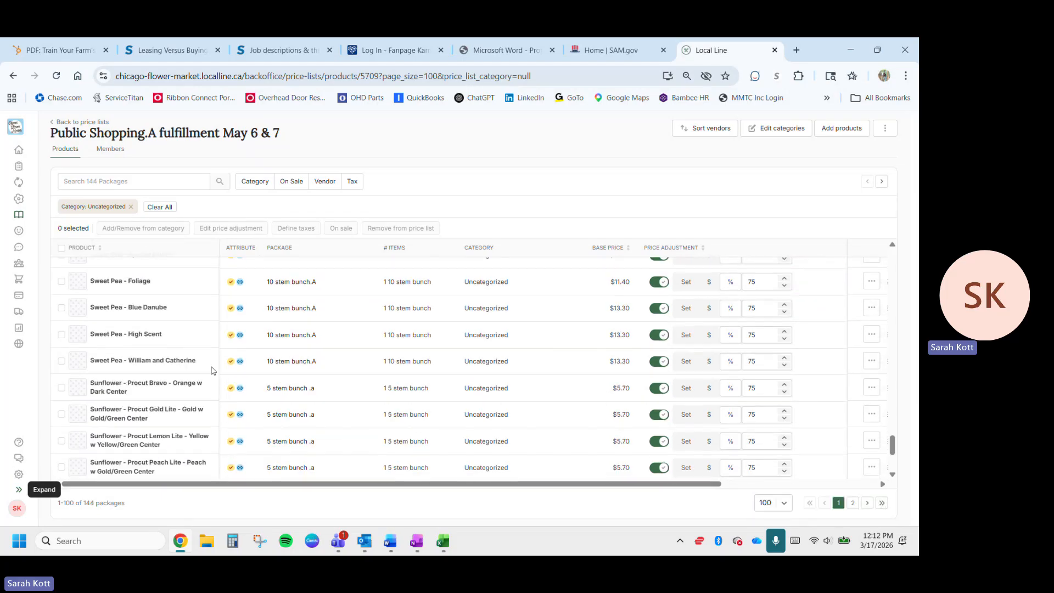
# - Review the remaining uncategorized products, including those on the second page, to see which still need a category
pyautogui.scroll(-3, 213, 370)
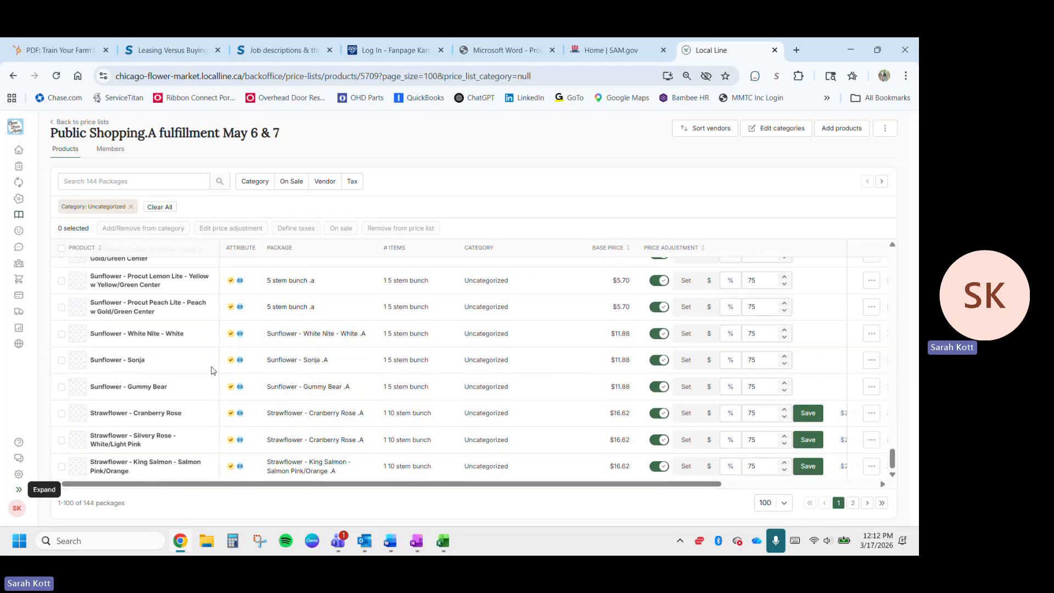
pyautogui.click(852, 502)
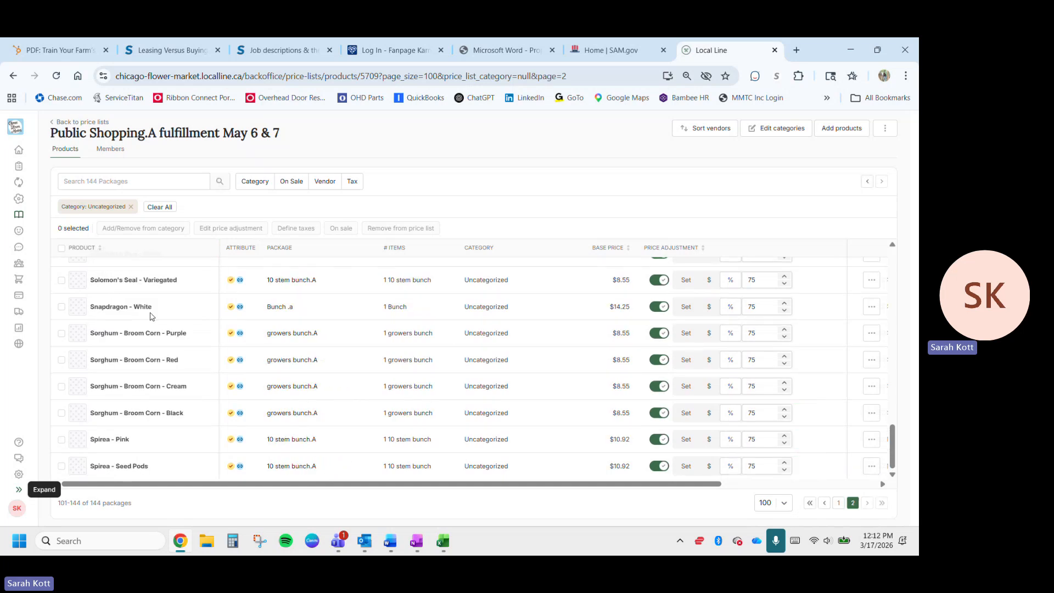
pyautogui.scroll(3, 150, 317)
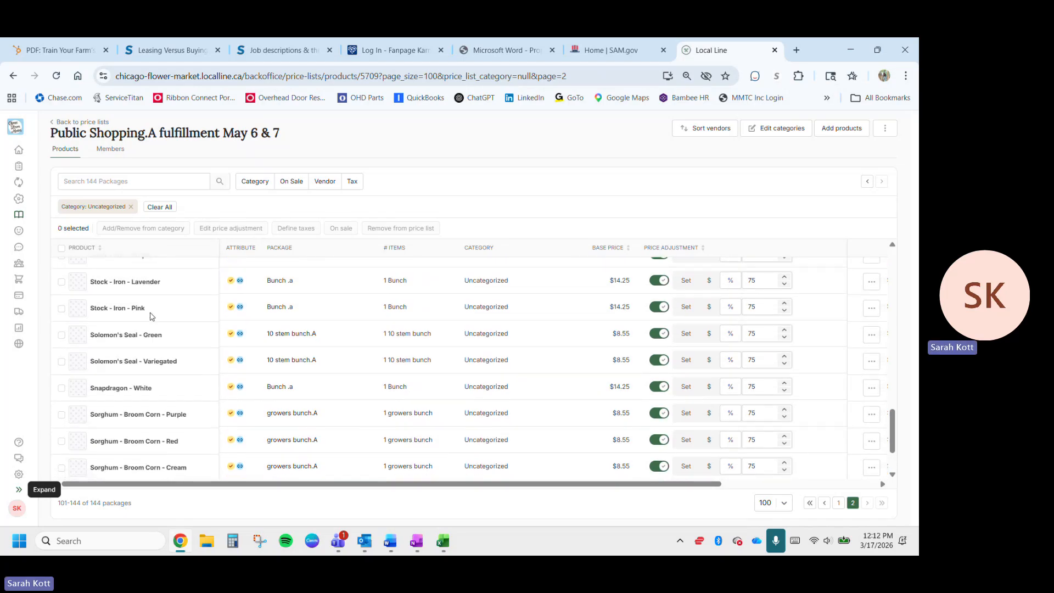
pyautogui.scroll(5, 151, 316)
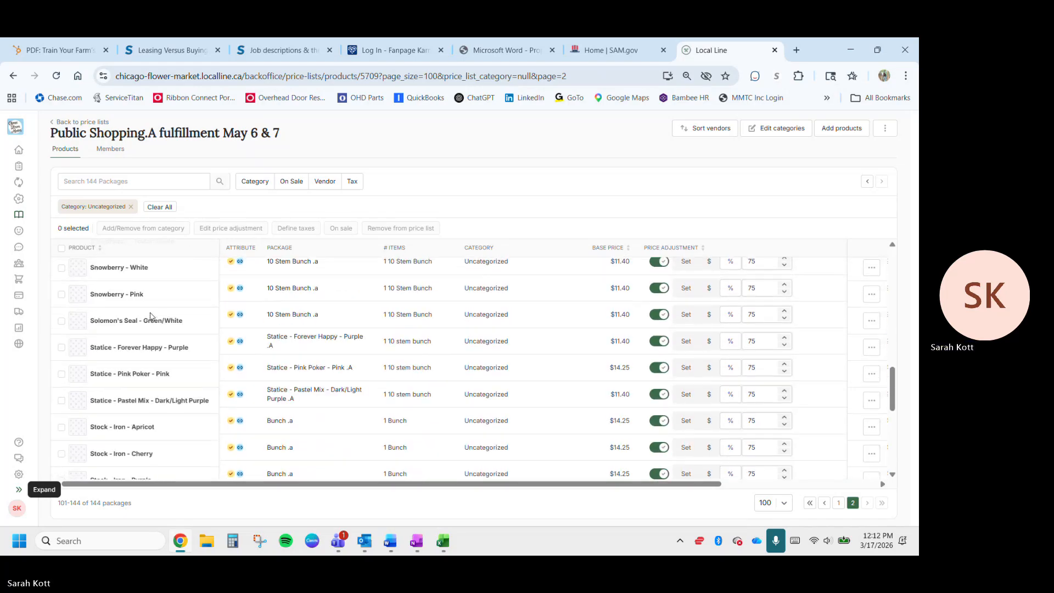
pyautogui.scroll(5, 150, 316)
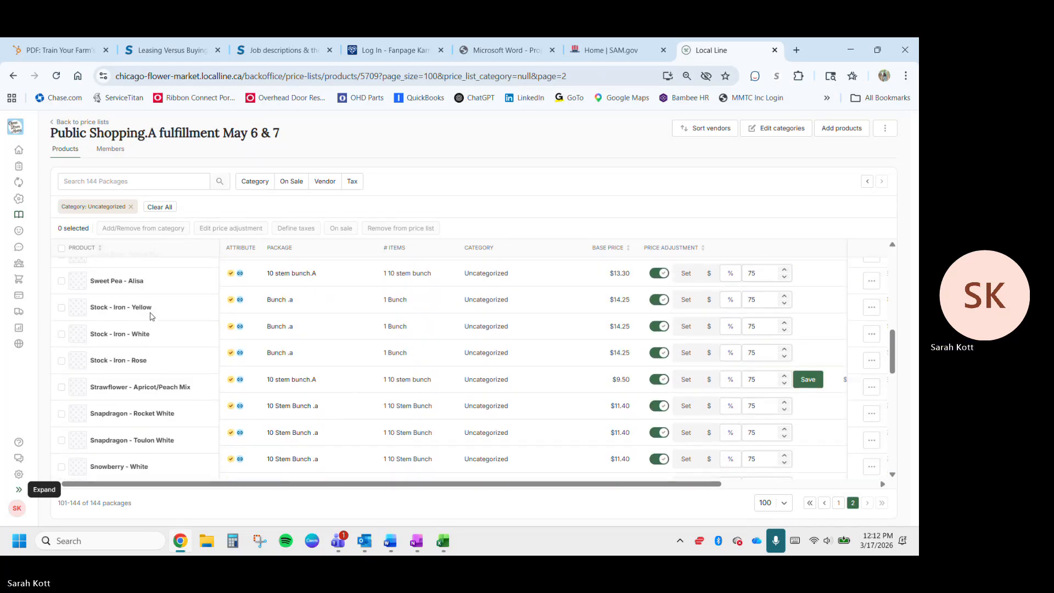
pyautogui.scroll(5, 150, 316)
pyautogui.scroll(3, 151, 316)
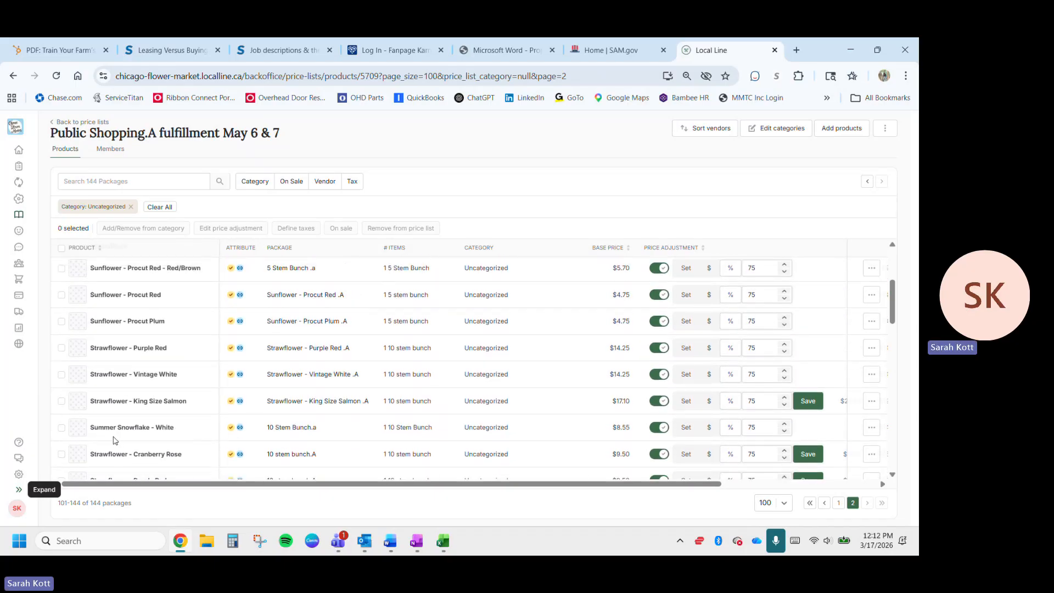
# - Look up "Summer Snowflake" on Google using the name copied from the uncategorized white product, and read the results
pyautogui.moveTo(150, 429); pyautogui.dragTo(86, 428)
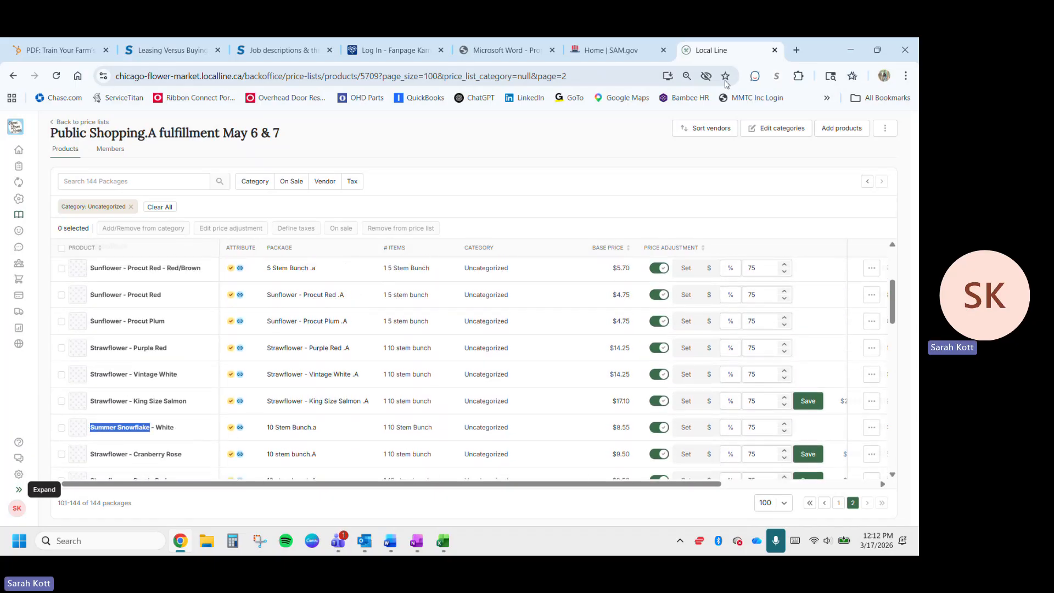
pyautogui.hotkey('ctrl', 'c')
pyautogui.click(796, 50)
pyautogui.hotkey('ctrl', 'v')
pyautogui.press('Return')
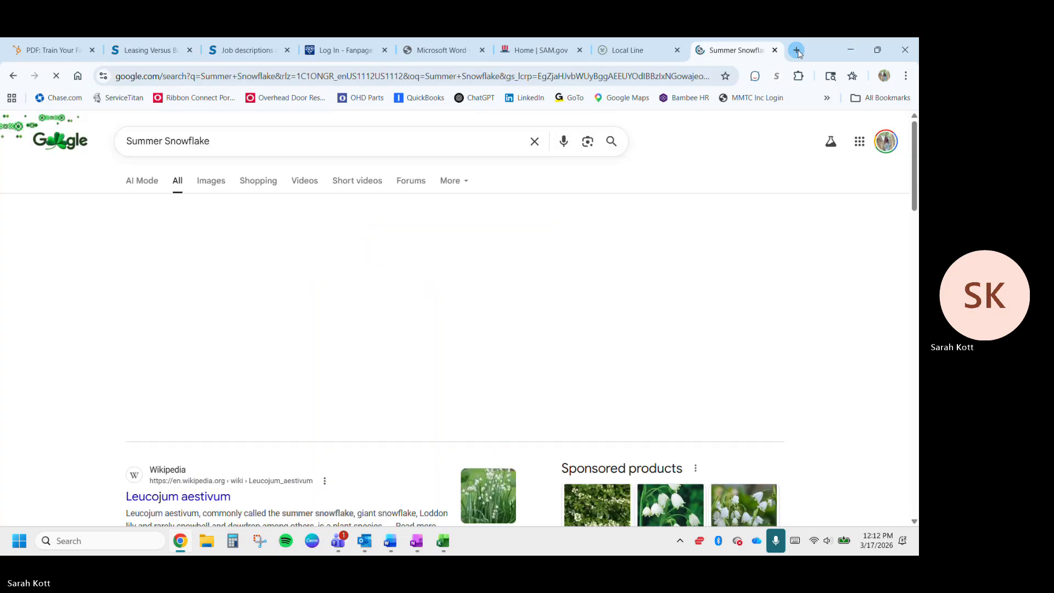
pyautogui.scroll(-1, 377, 294)
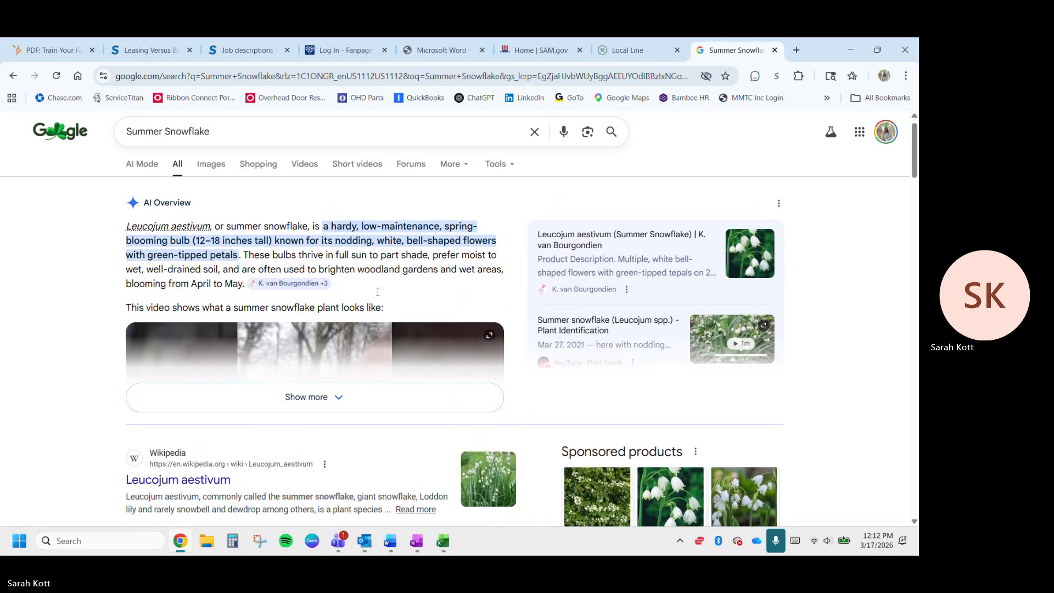
pyautogui.scroll(-3, 377, 291)
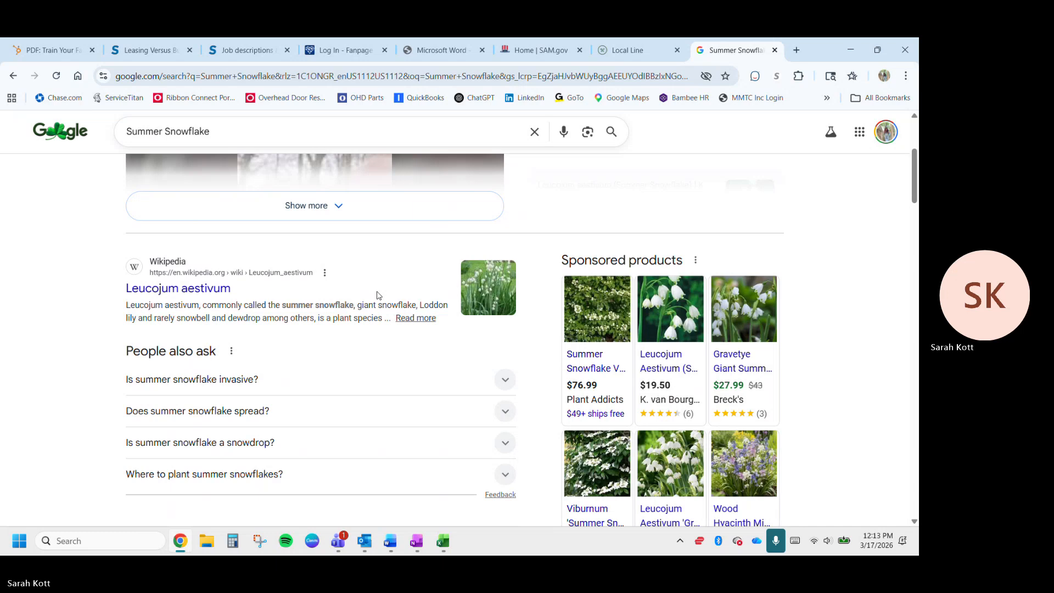
pyautogui.scroll(4, 306, 126)
# - Extend the Google search to "Summer Snowflake vs lily o", compare the two flowers, and return to the price list
pyautogui.click(283, 143)
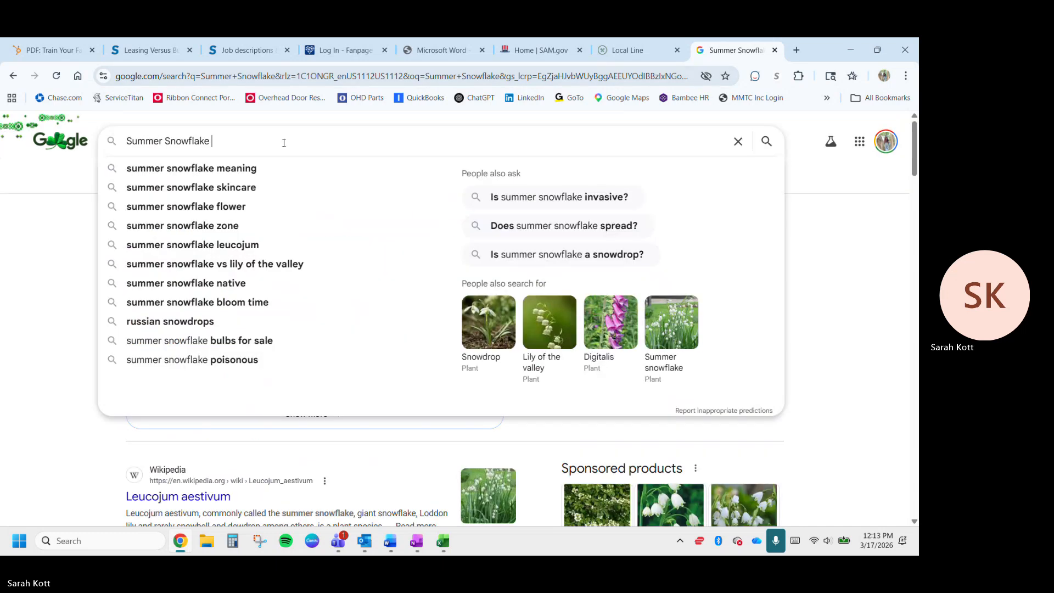
pyautogui.write('vs lily o')
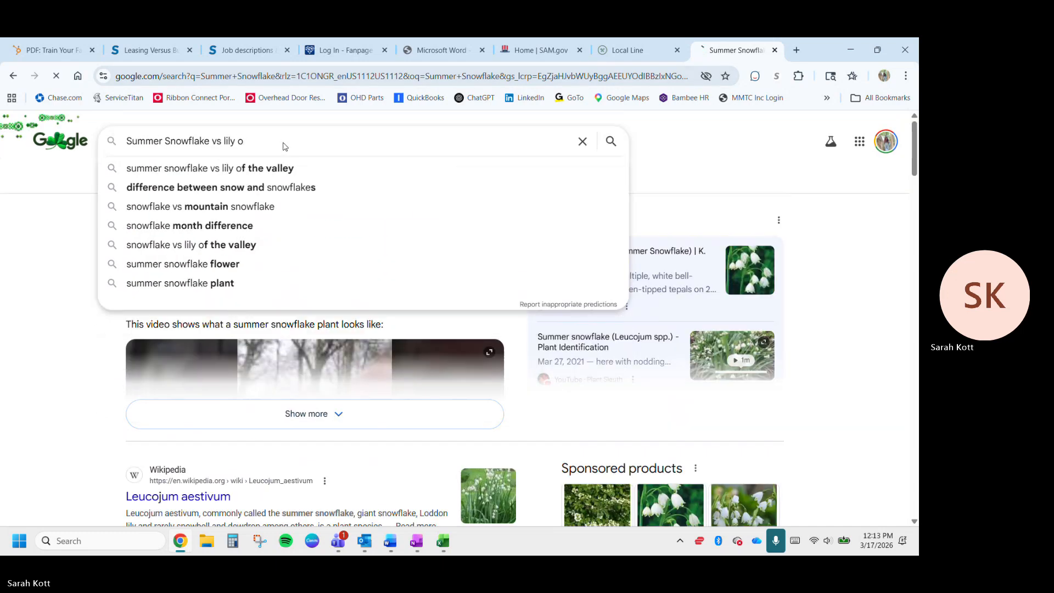
pyautogui.press('Return')
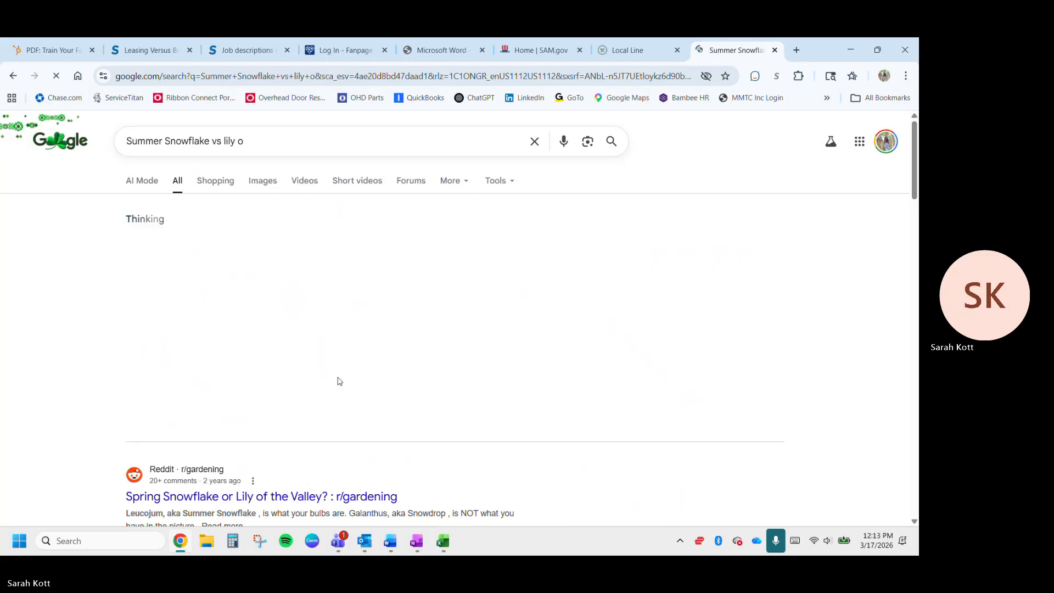
pyautogui.scroll(-2, 338, 379)
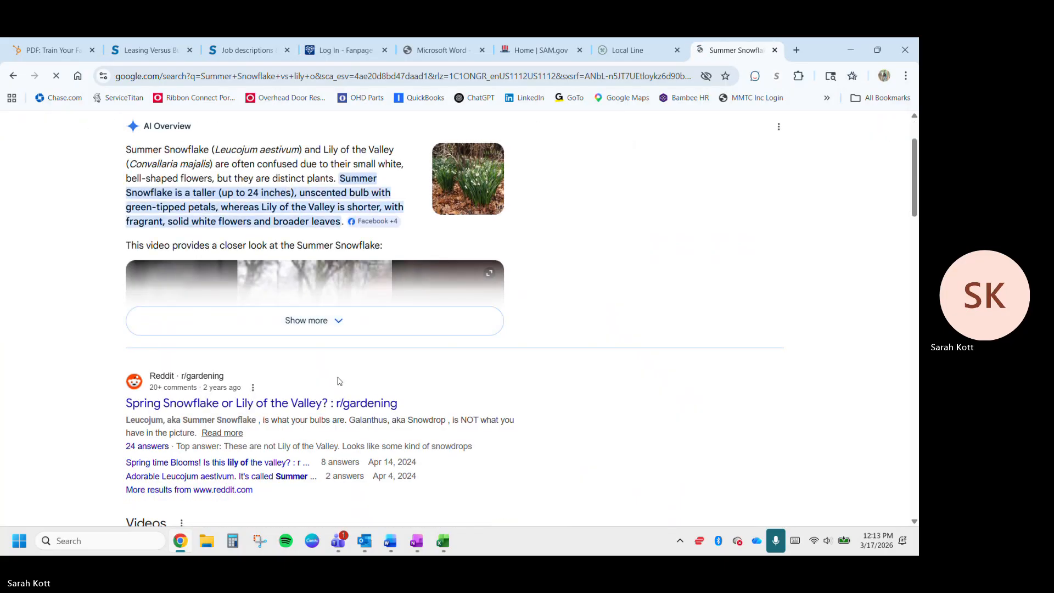
pyautogui.scroll(2, 588, 188)
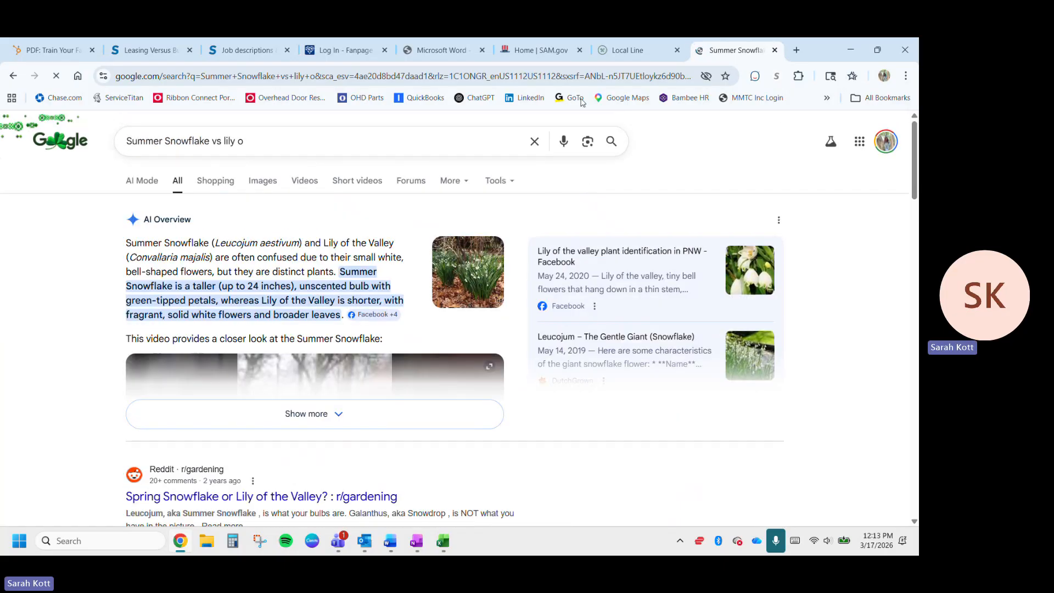
pyautogui.click(774, 50)
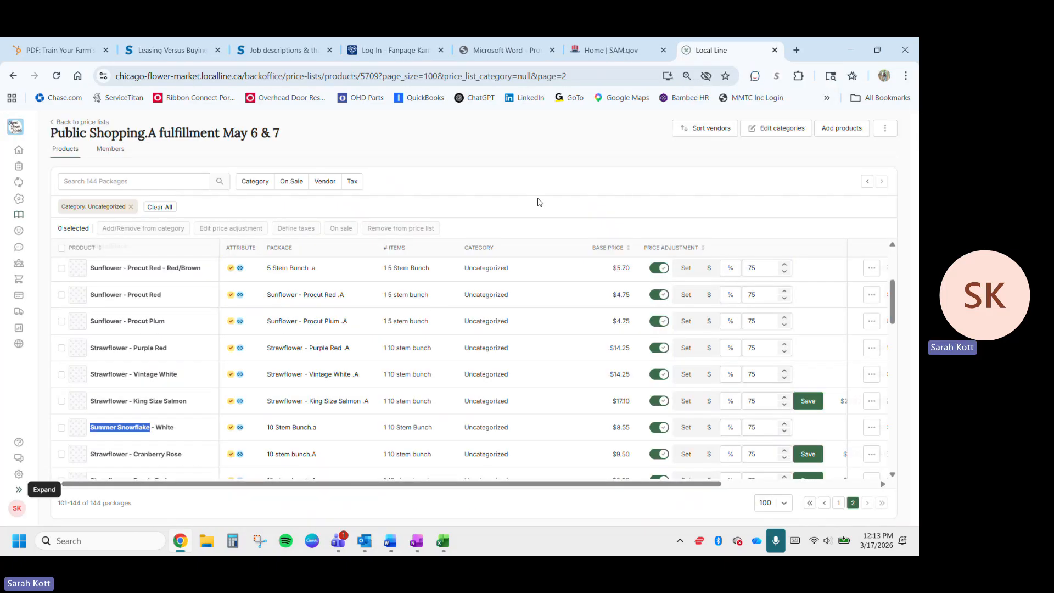
# - Create a Summer Snowflake category, place it between Succulent and Sunflower in the category order, and save the categories
pyautogui.click(785, 134)
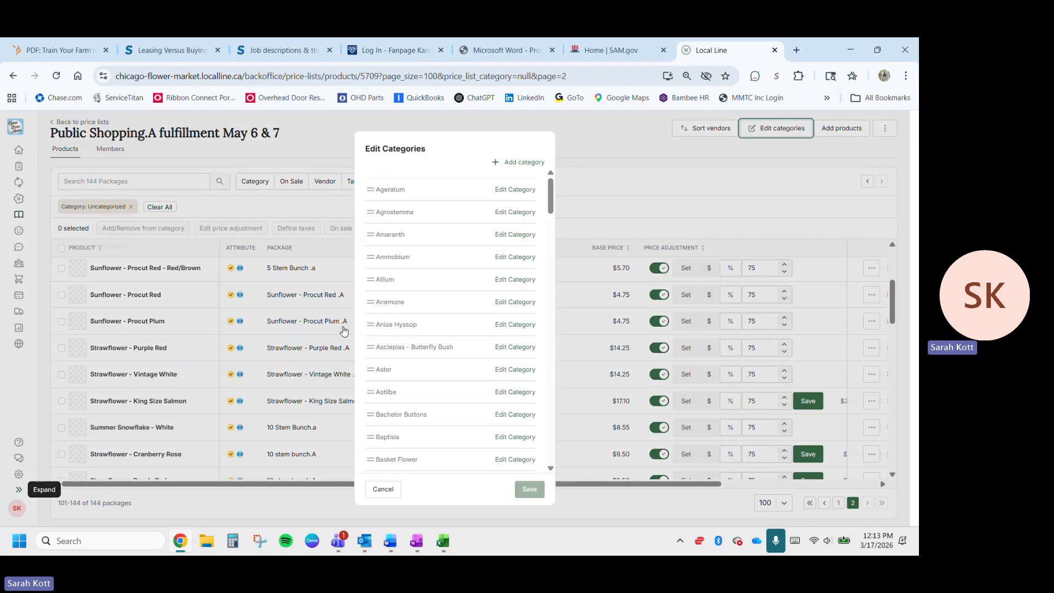
pyautogui.click(519, 161)
pyautogui.click(417, 217)
pyautogui.write('Summer Snowflake')
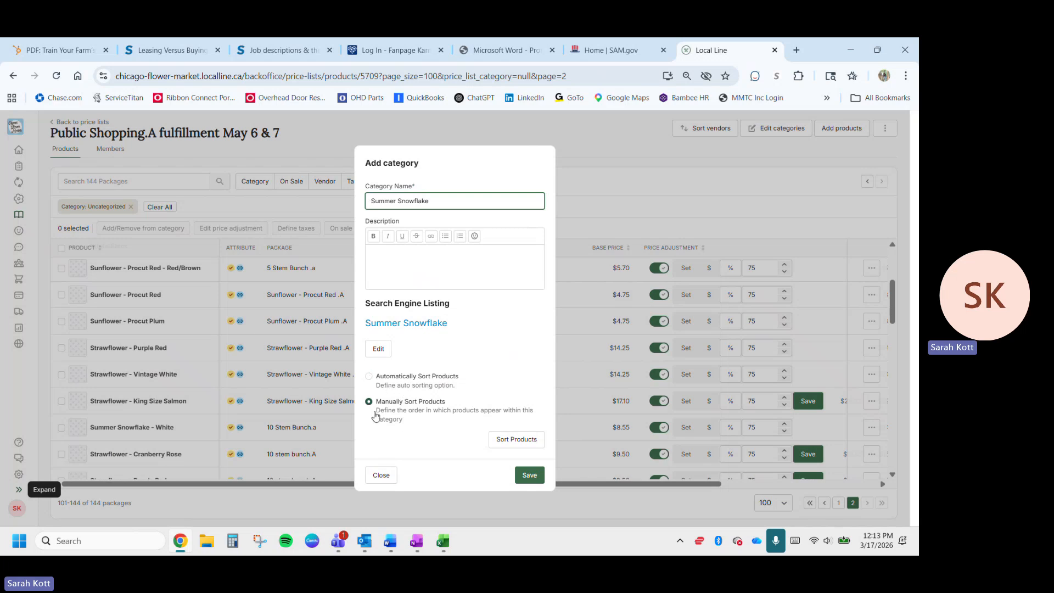
pyautogui.click(524, 476)
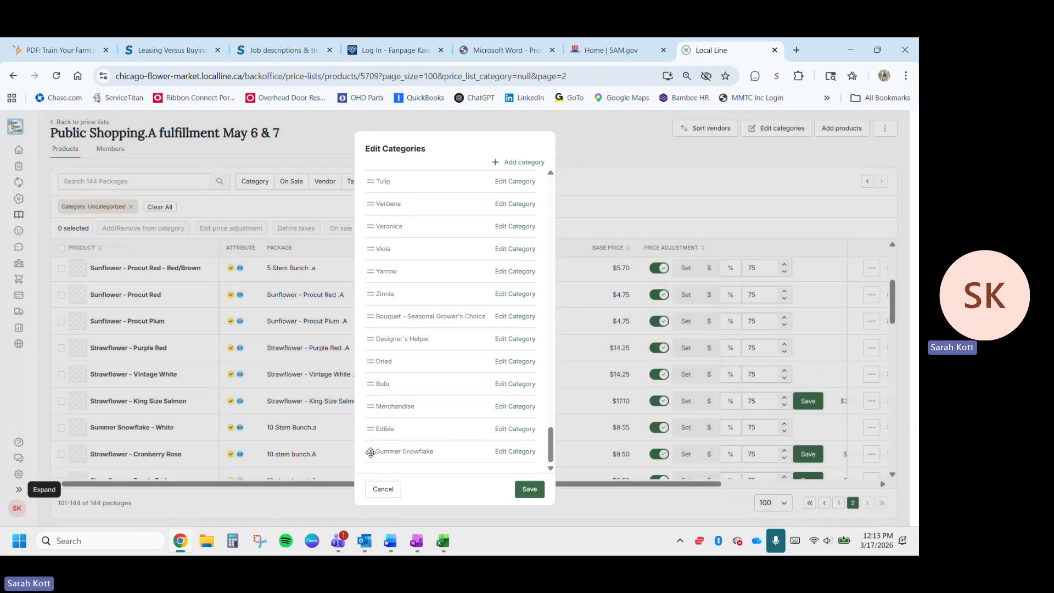
pyautogui.moveTo(371, 453); pyautogui.dragTo(370, 356)
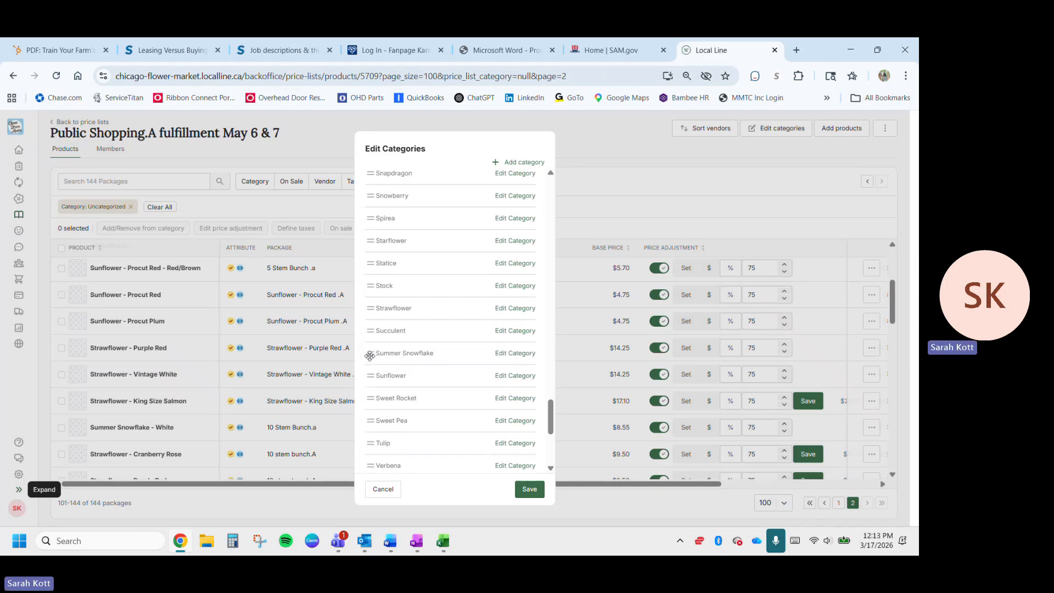
pyautogui.click(530, 489)
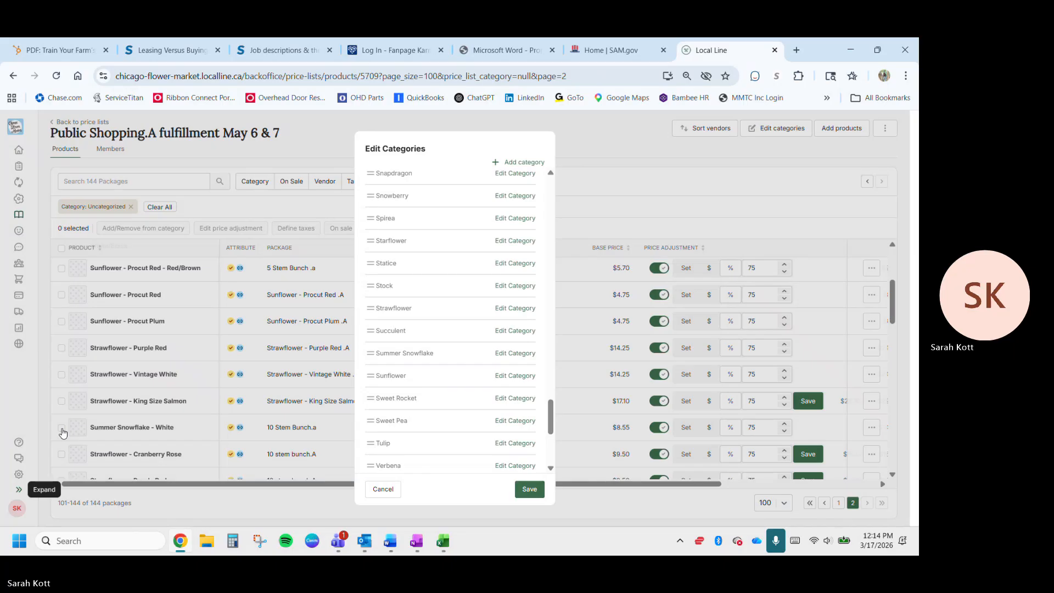
# - Select the product Summer Snowflake - White and add it to the Summer Snowflake category
pyautogui.click(62, 433)
pyautogui.click(62, 433)
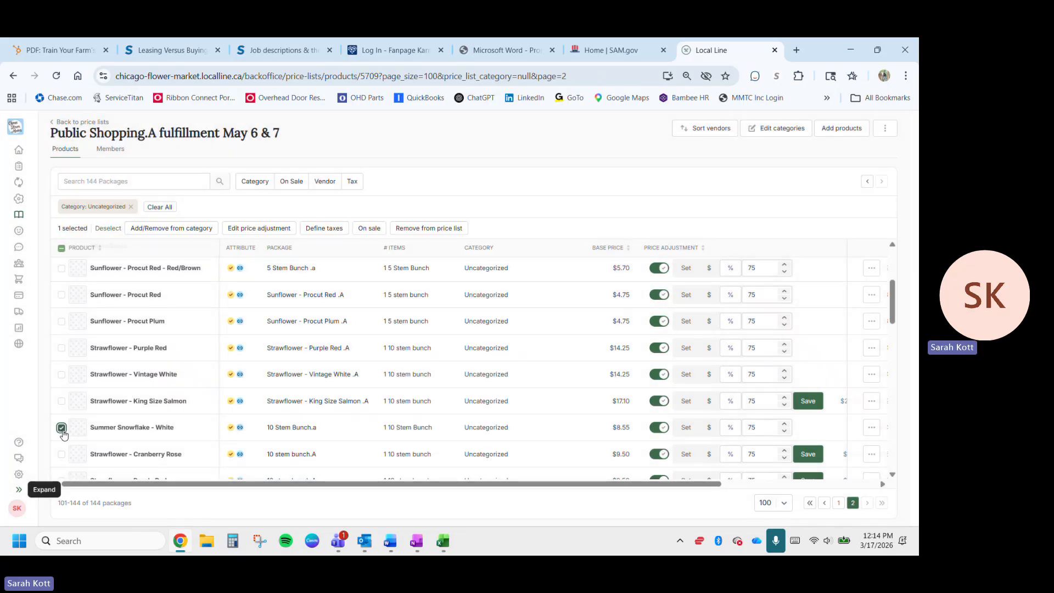
pyautogui.click(158, 232)
pyautogui.click(418, 335)
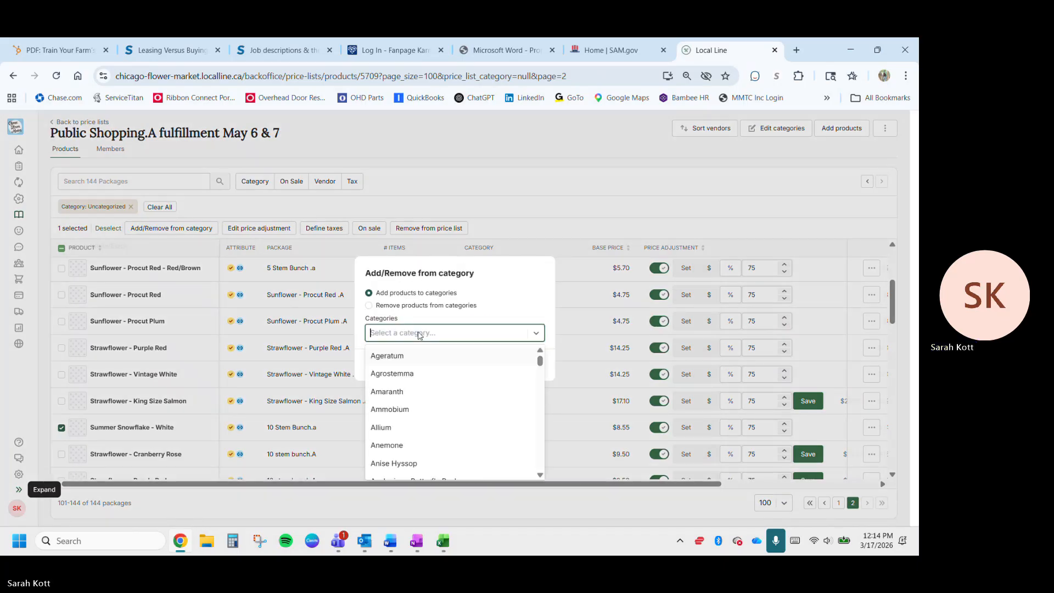
pyautogui.write('summer')
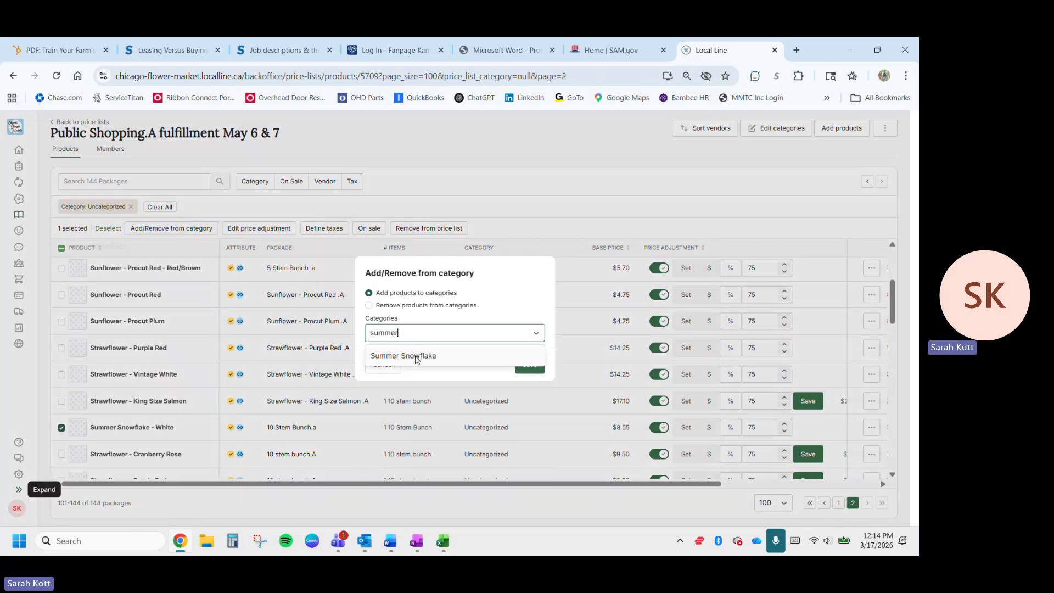
pyautogui.click(417, 355)
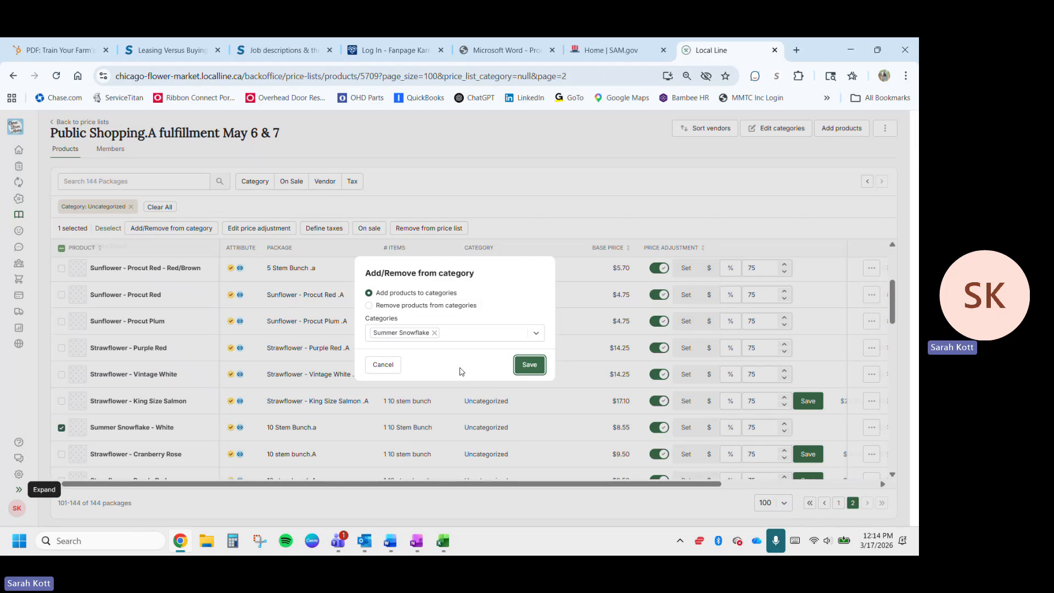
pyautogui.click(529, 365)
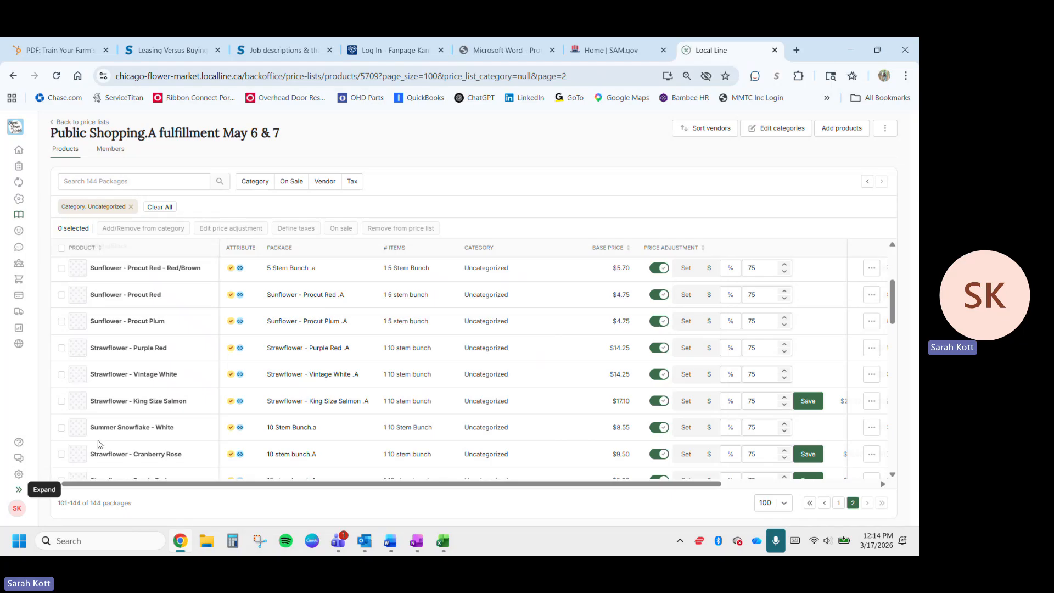
# - Clear the Uncategorized filter to list all packages in the price list
pyautogui.click(62, 428)
pyautogui.click(61, 429)
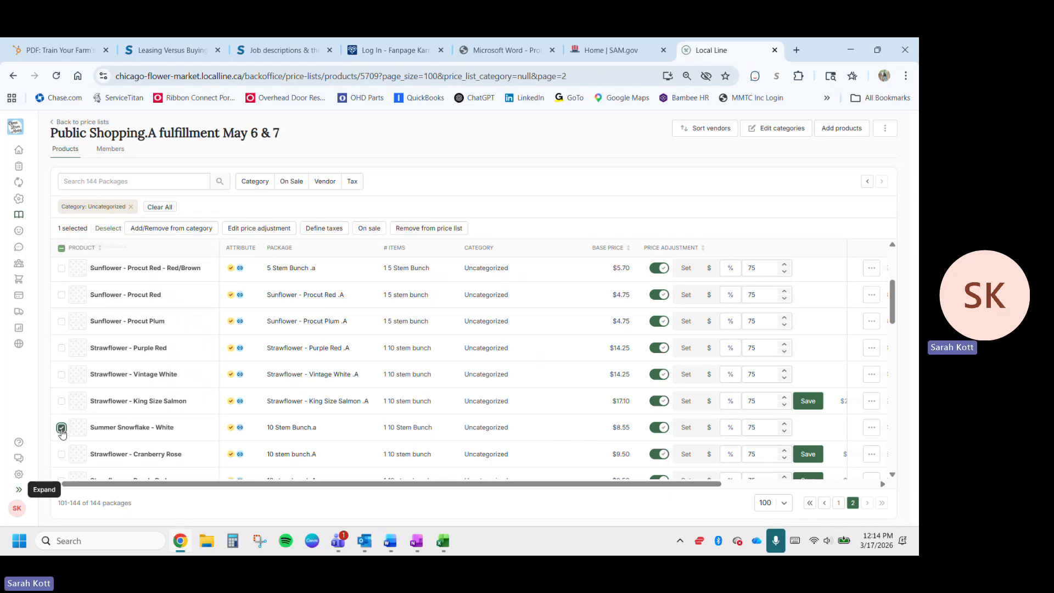
pyautogui.click(130, 207)
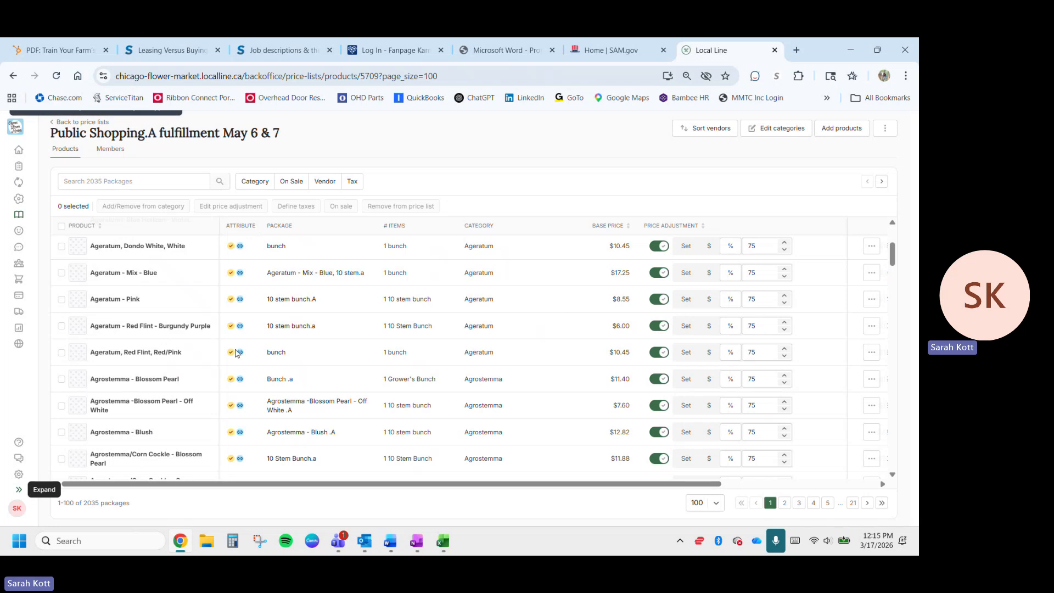
pyautogui.click(61, 353)
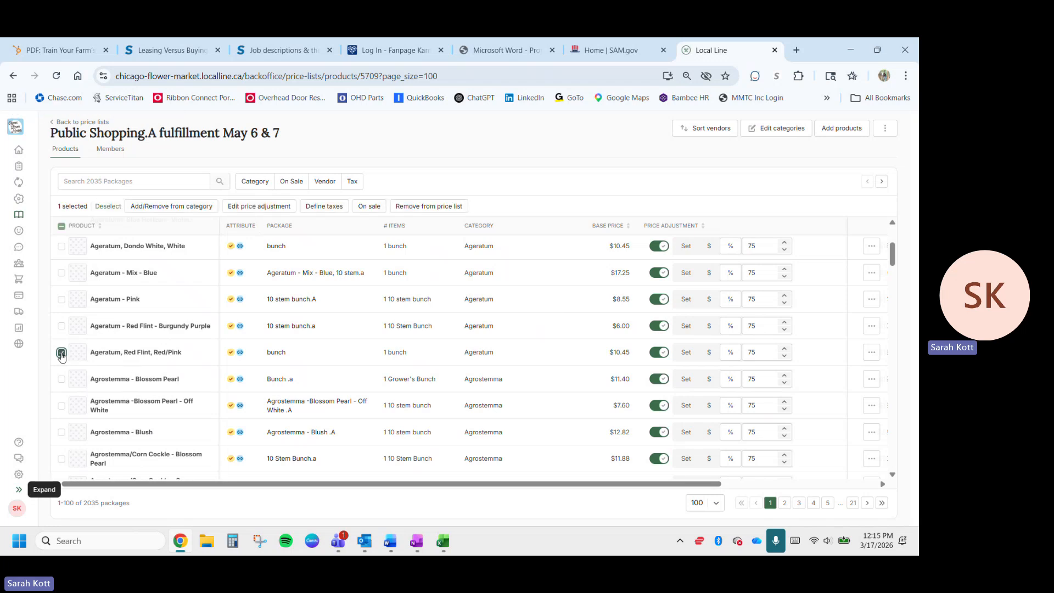
pyautogui.click(168, 206)
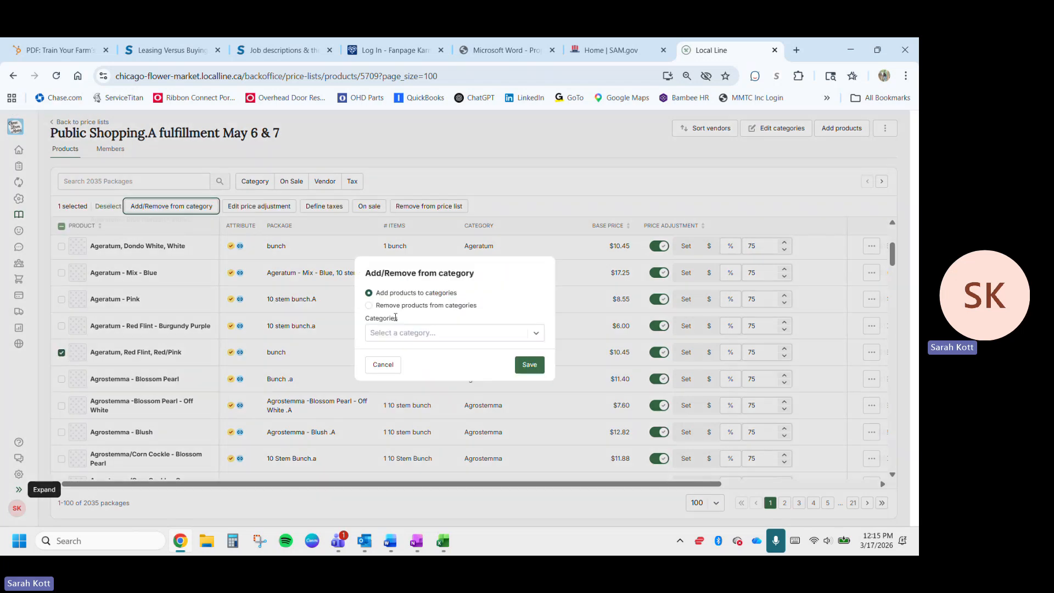
pyautogui.click(391, 306)
pyautogui.click(405, 334)
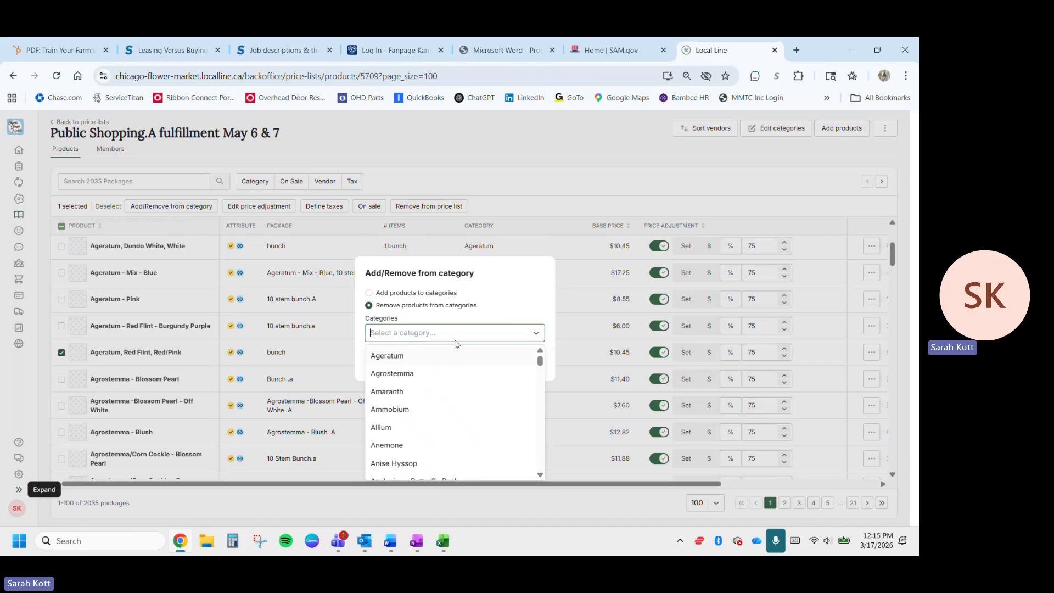
pyautogui.click(644, 232)
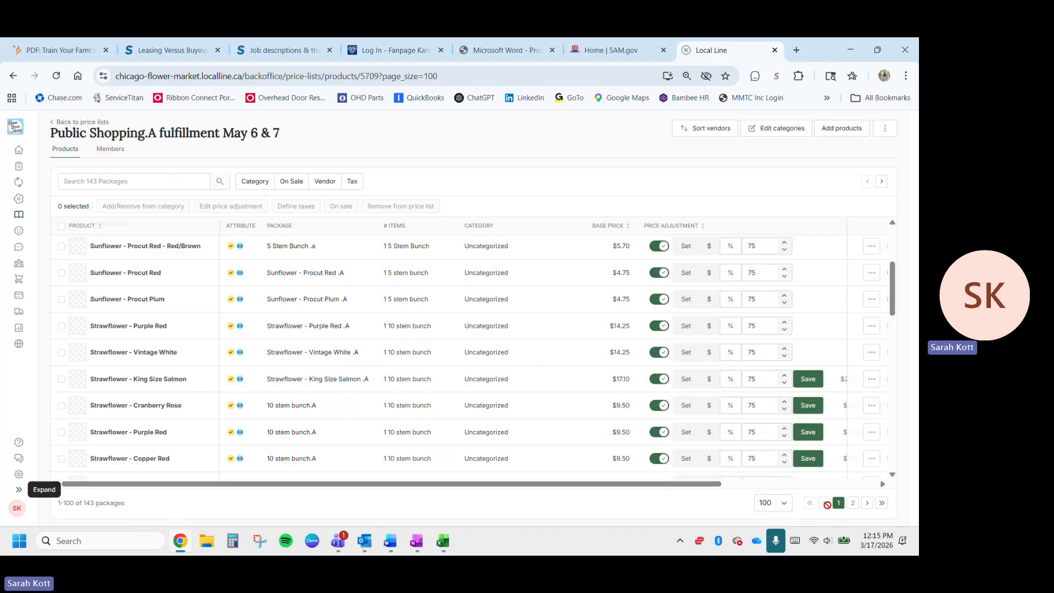
# - Filter the price list to show only Uncategorized products again
pyautogui.scroll(3, 185, 314)
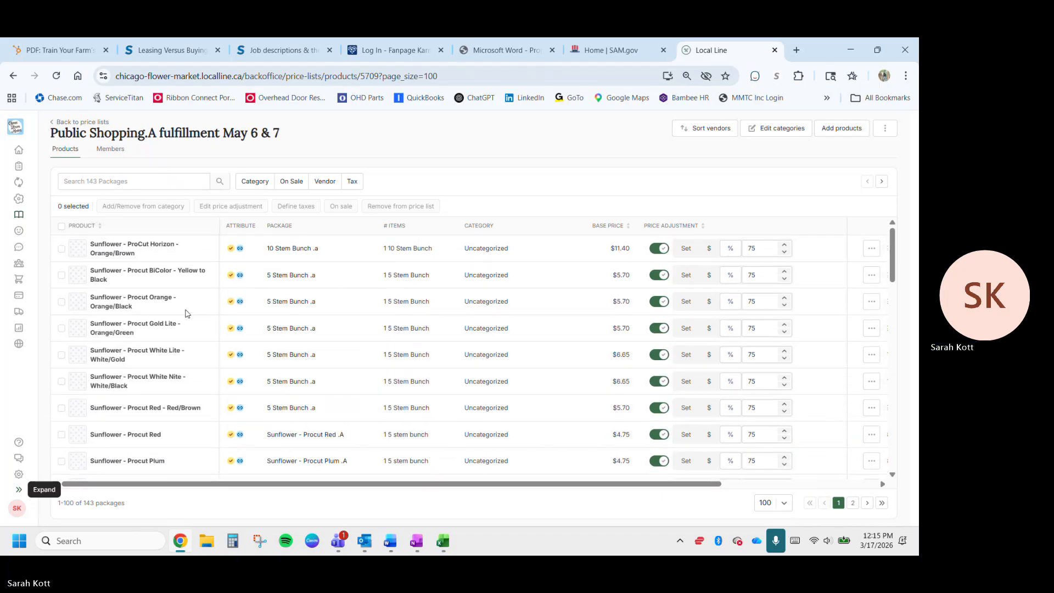
pyautogui.click(254, 181)
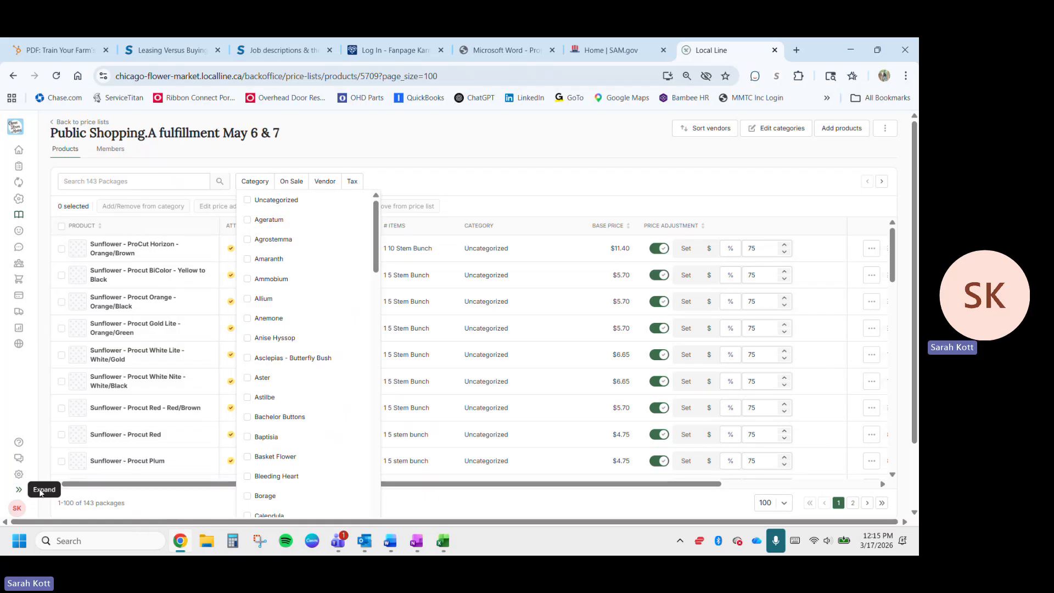
pyautogui.click(281, 201)
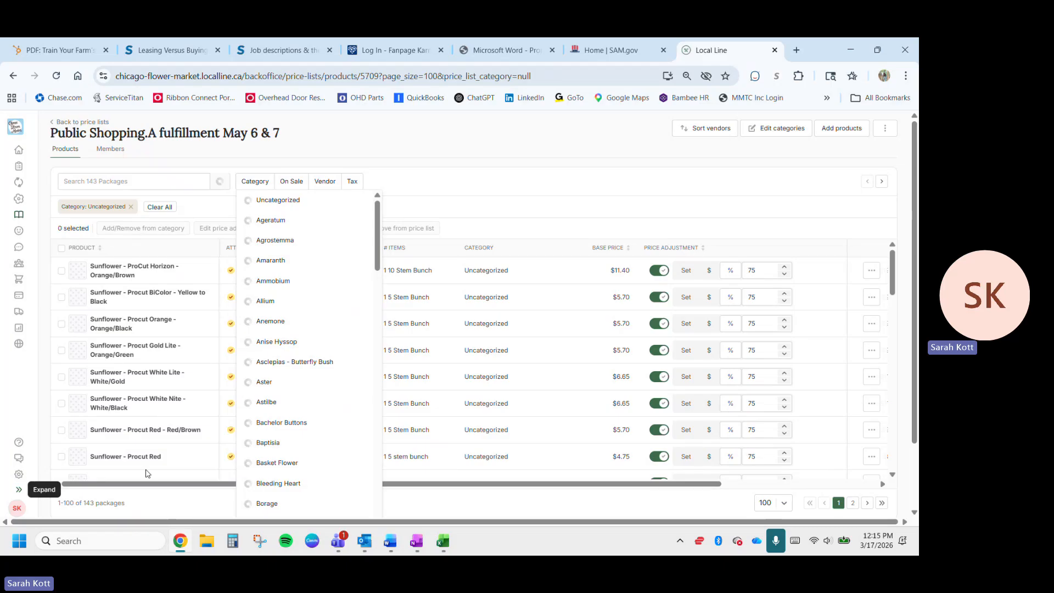
# - Look through the remaining uncategorized products in the price list, from the yarrows to the tulips
pyautogui.click(492, 219)
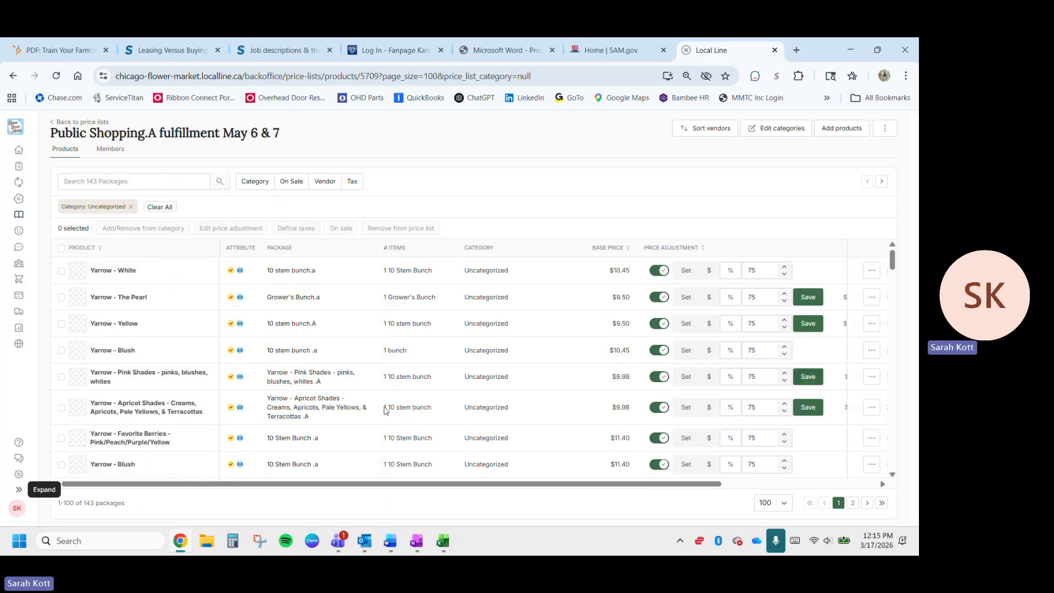
pyautogui.scroll(-3, 259, 447)
pyautogui.scroll(-5, 260, 448)
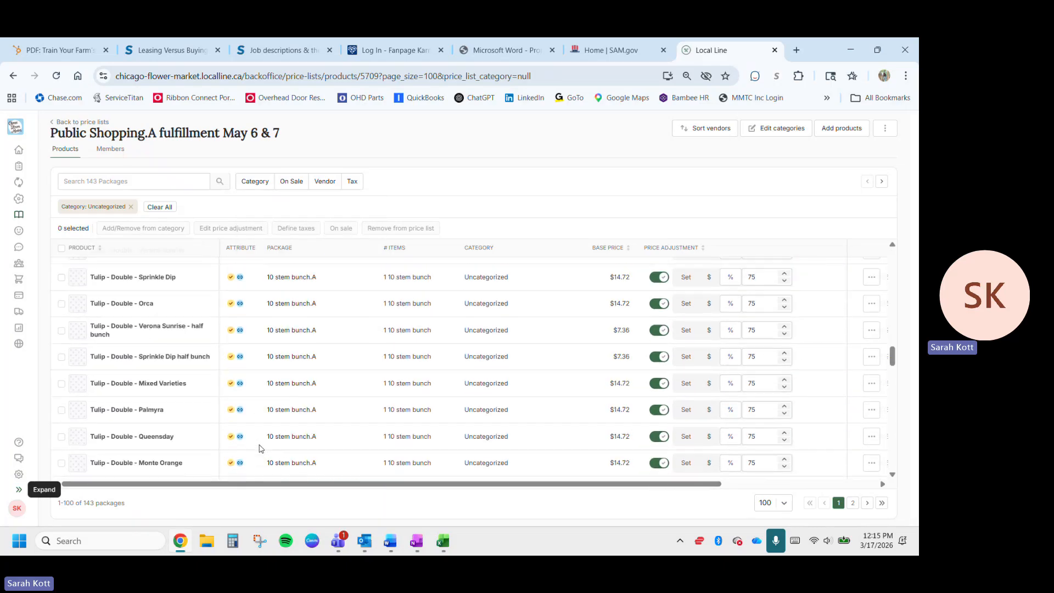
pyautogui.scroll(8, 259, 444)
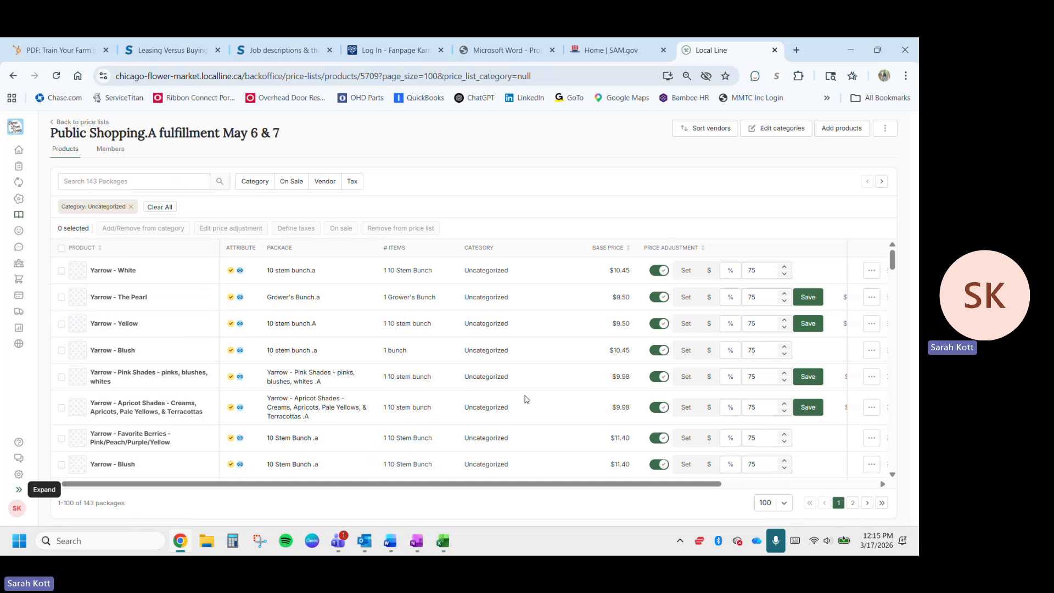
# - Open the public storefront from the back office and look at its account options
pyautogui.click(16, 490)
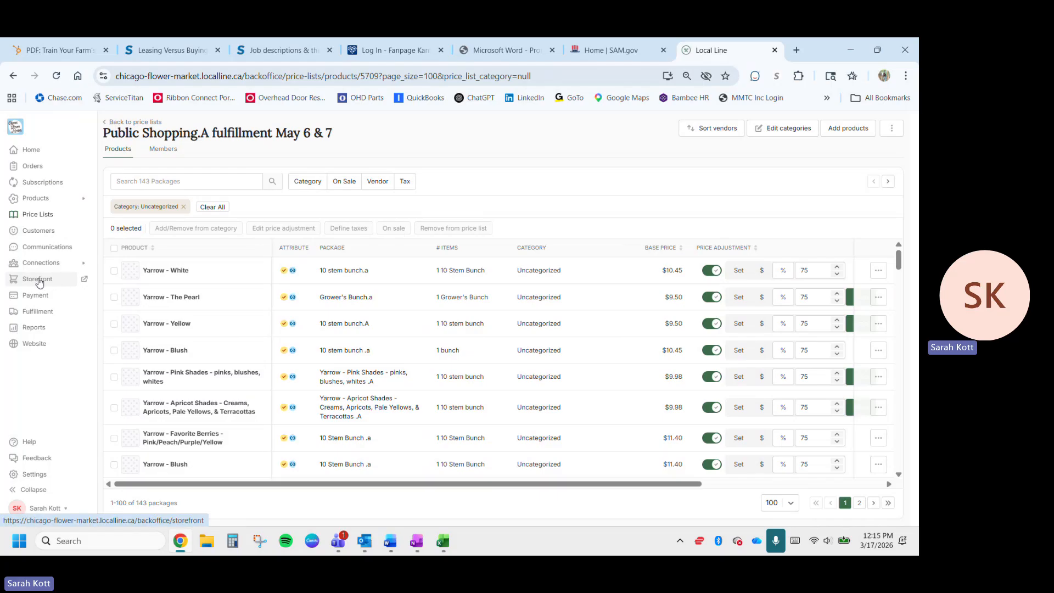
pyautogui.click(84, 281)
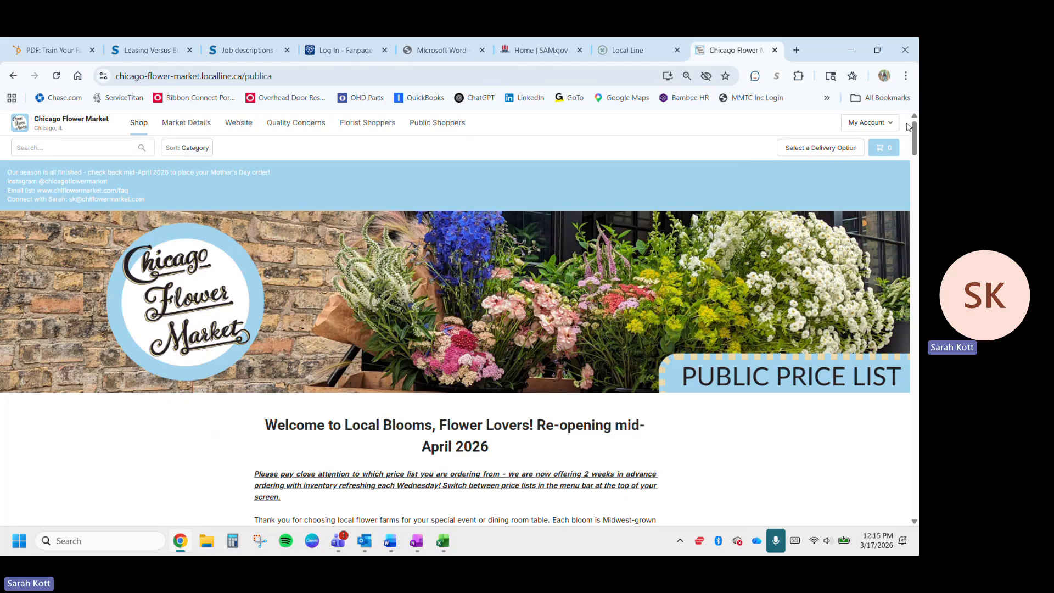
pyautogui.click(885, 128)
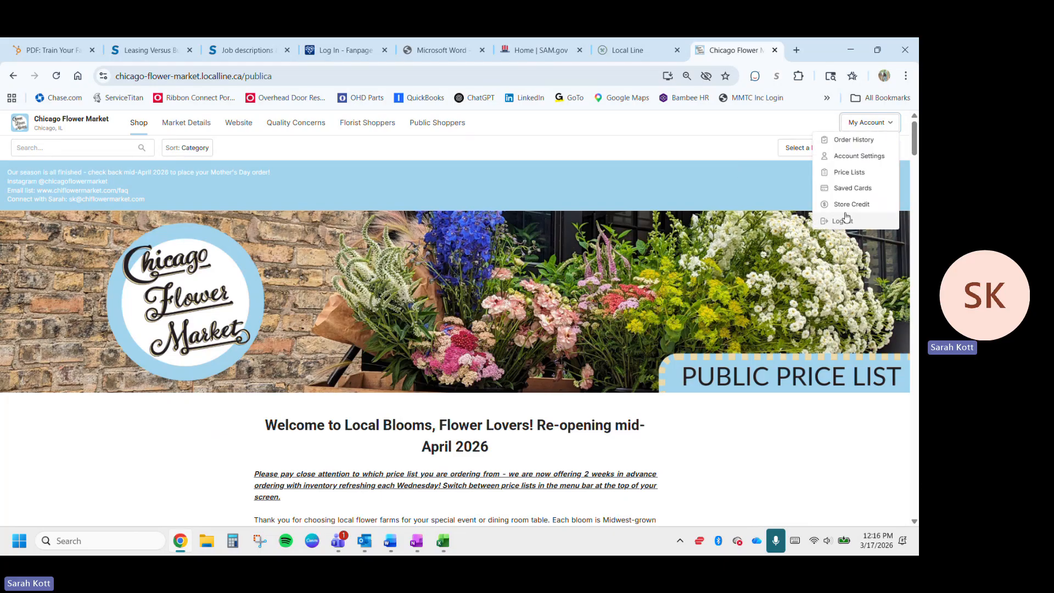
pyautogui.click(695, 139)
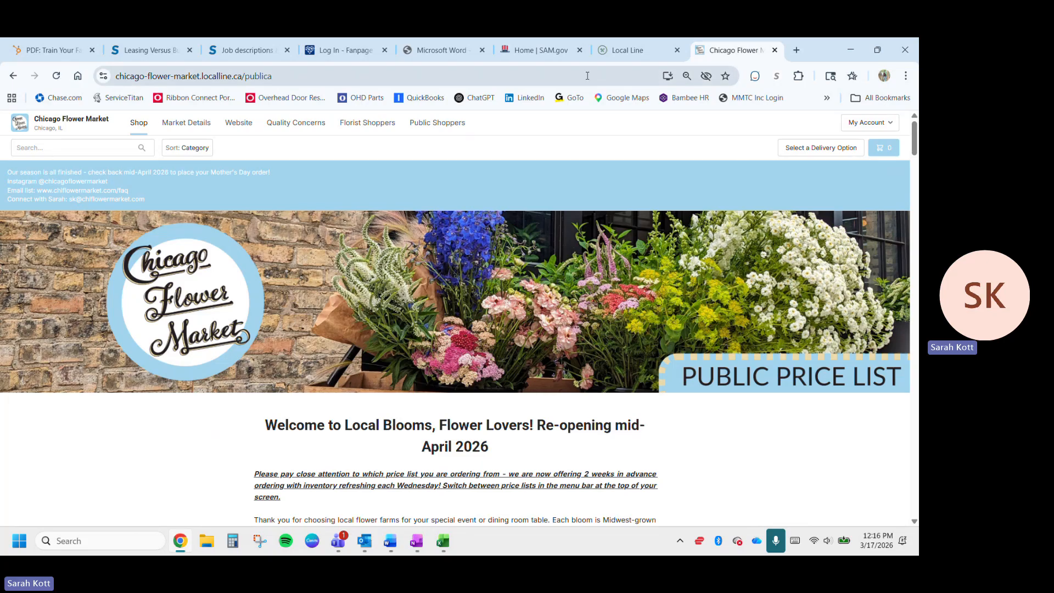
pyautogui.click(627, 52)
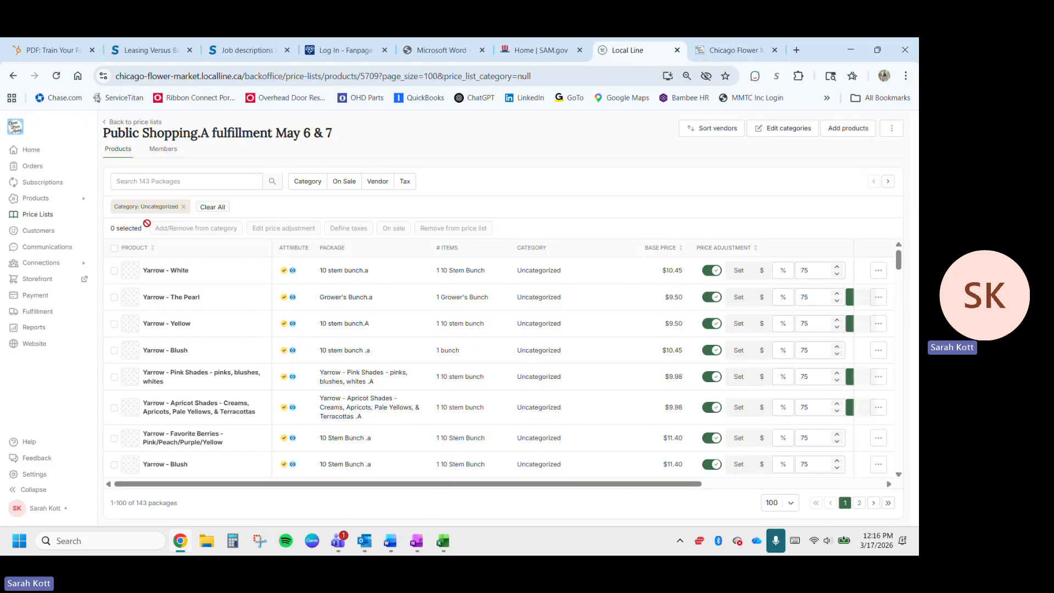
pyautogui.click(729, 52)
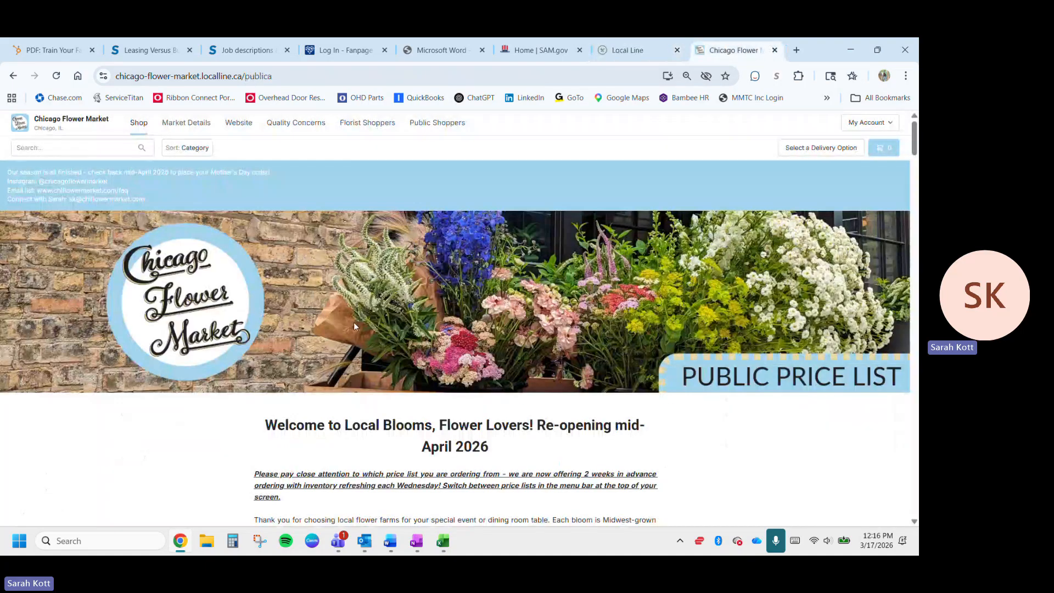
# - Read the Public Price List welcome message, shopping tips and flower care basics above the product listing
pyautogui.scroll(-2, 353, 322)
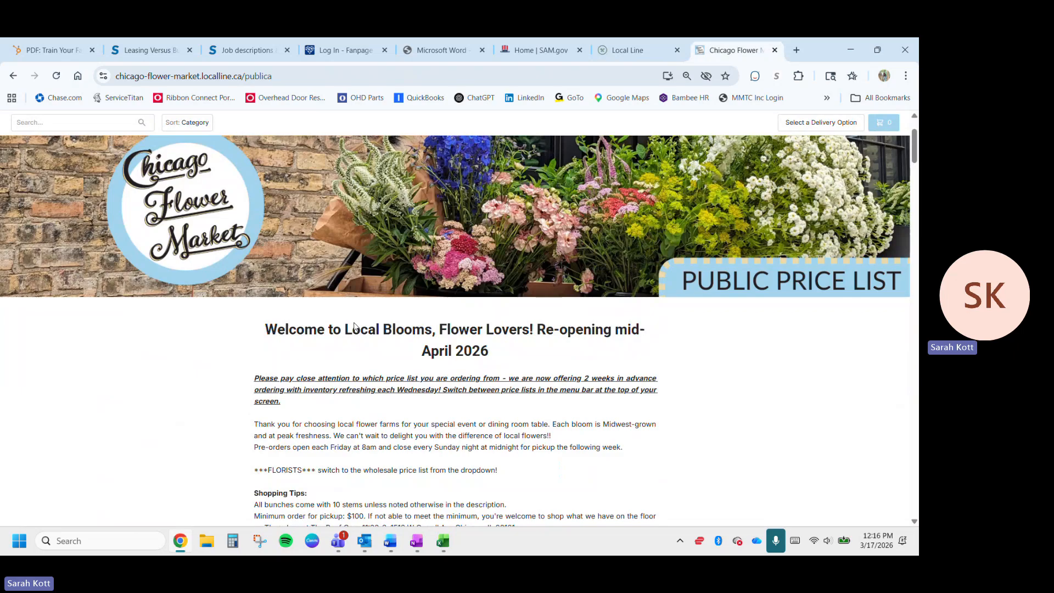
pyautogui.scroll(-2, 354, 326)
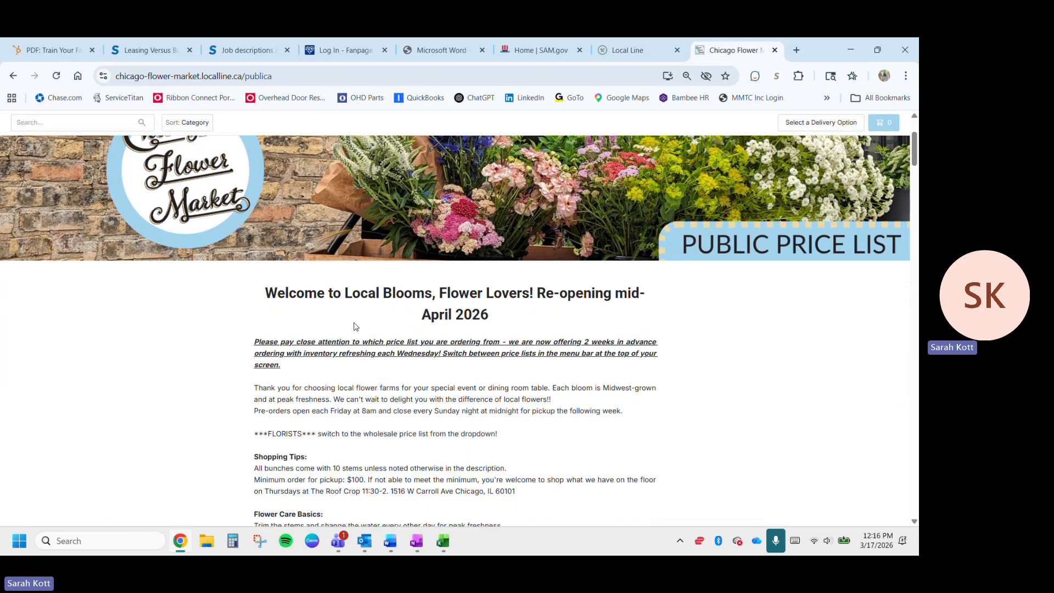
pyautogui.scroll(3, 355, 326)
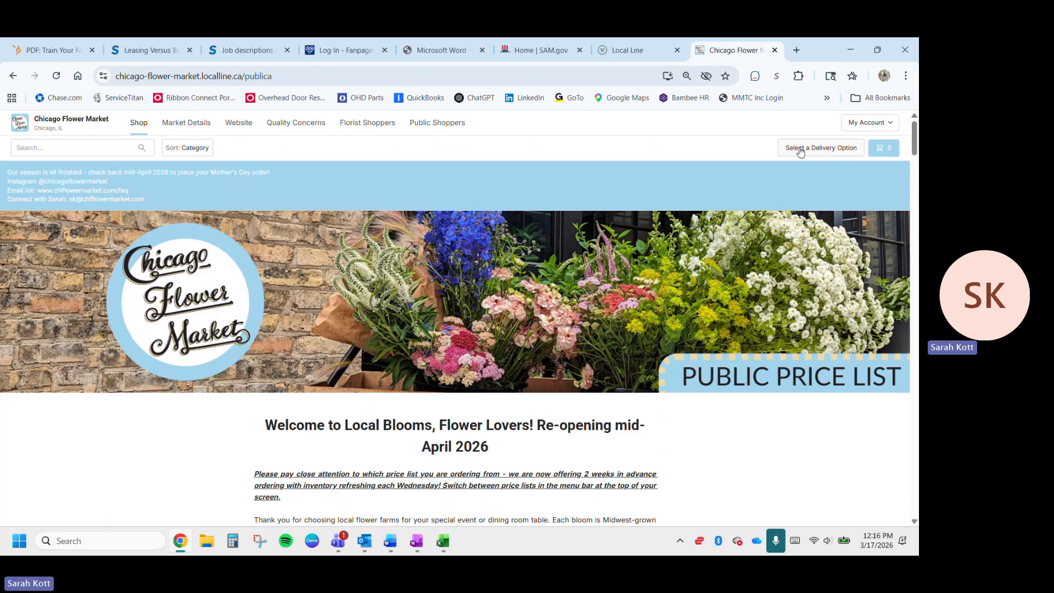
pyautogui.scroll(-4, 513, 355)
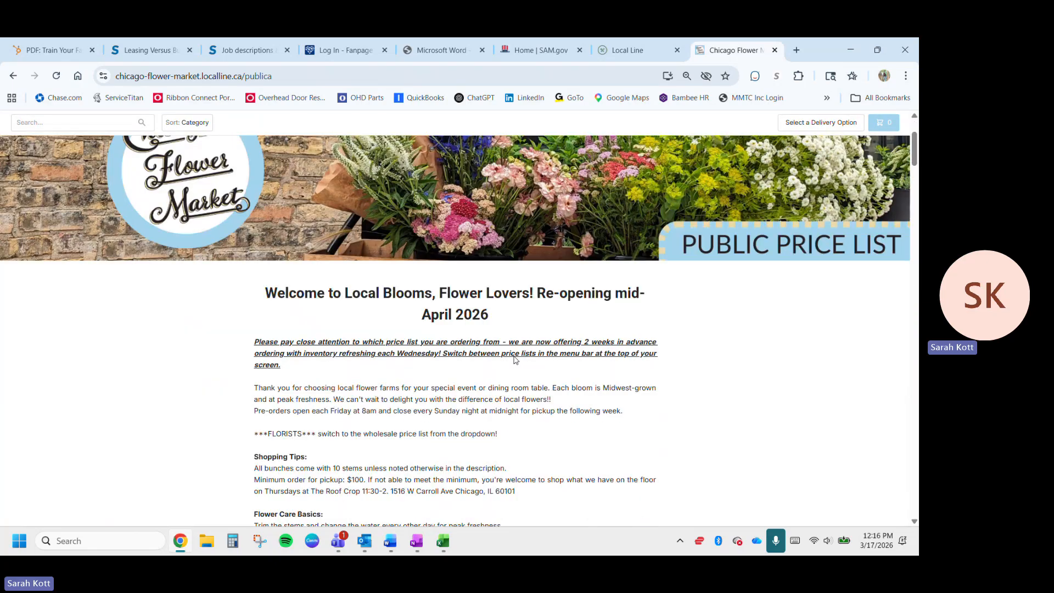
pyautogui.scroll(-6, 492, 233)
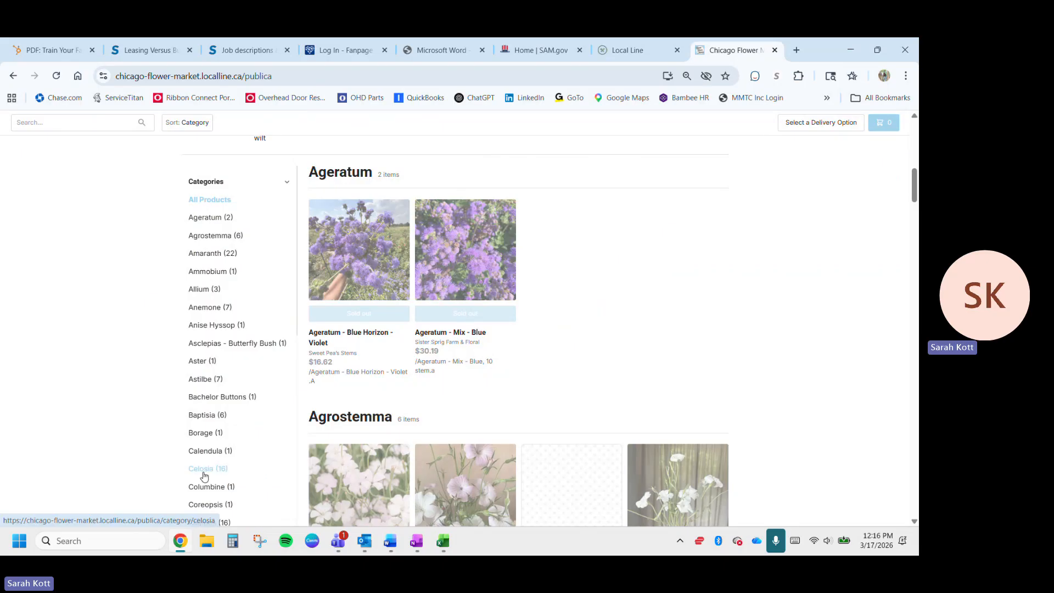
# - Examine the storefront's category list and the first products shown under Ageratum
pyautogui.scroll(-2, 202, 471)
pyautogui.scroll(-3, 202, 473)
pyautogui.scroll(4, 202, 475)
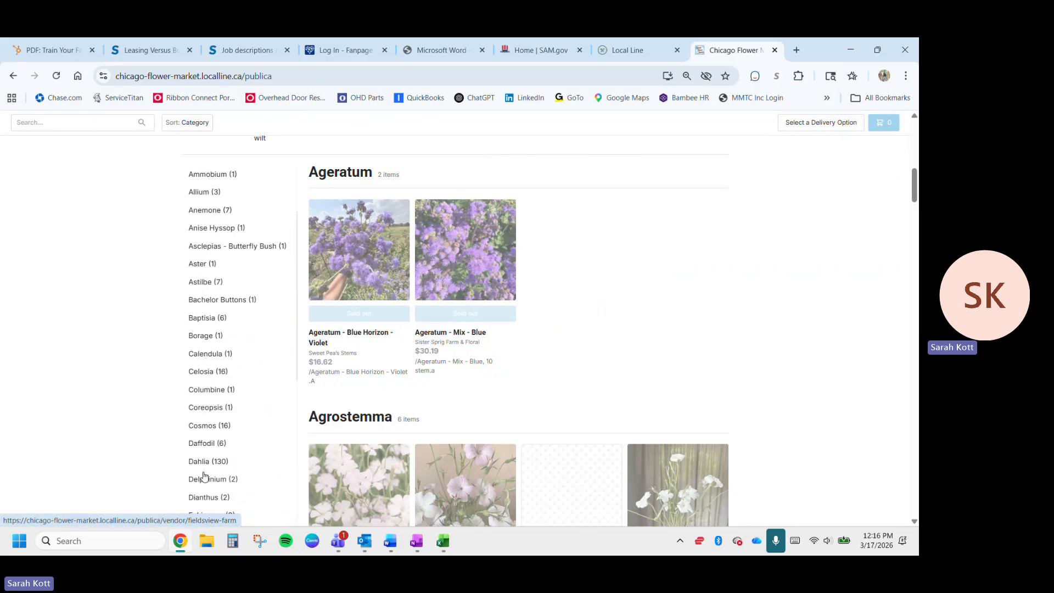
pyautogui.scroll(1, 351, 261)
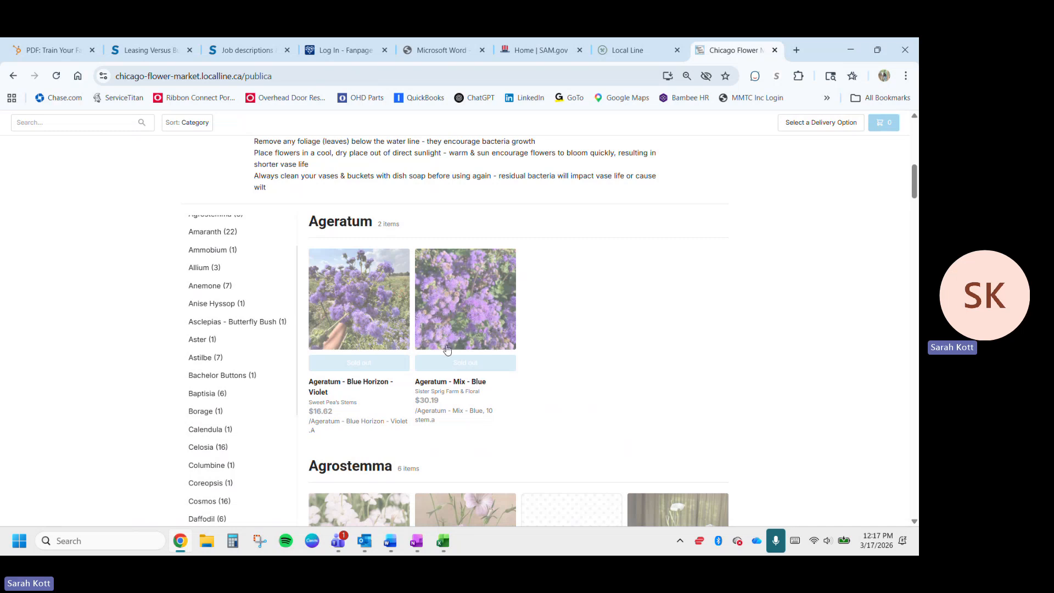
pyautogui.scroll(-2, 447, 349)
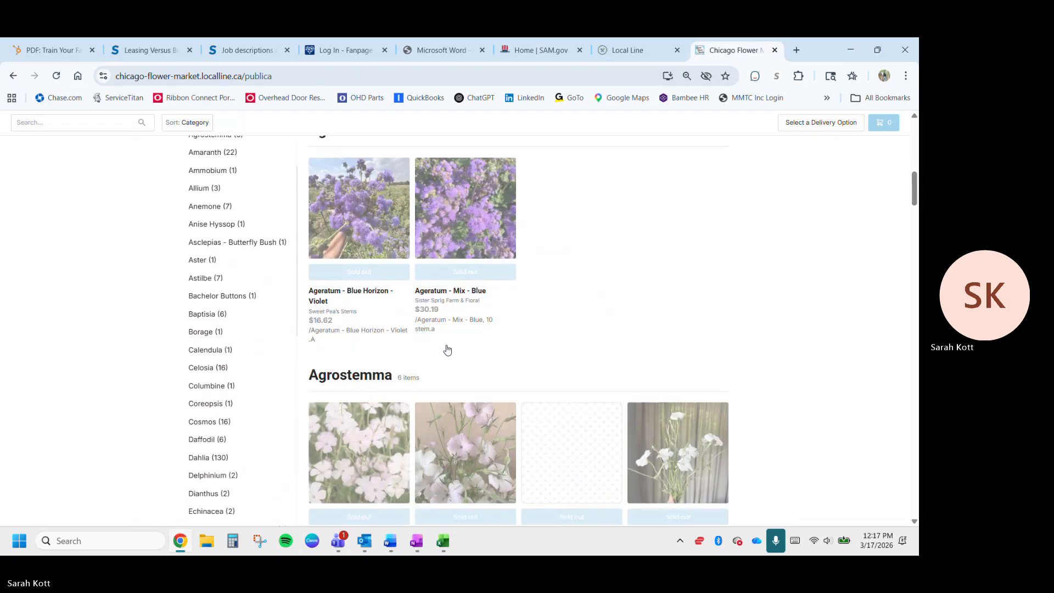
pyautogui.scroll(2, 439, 394)
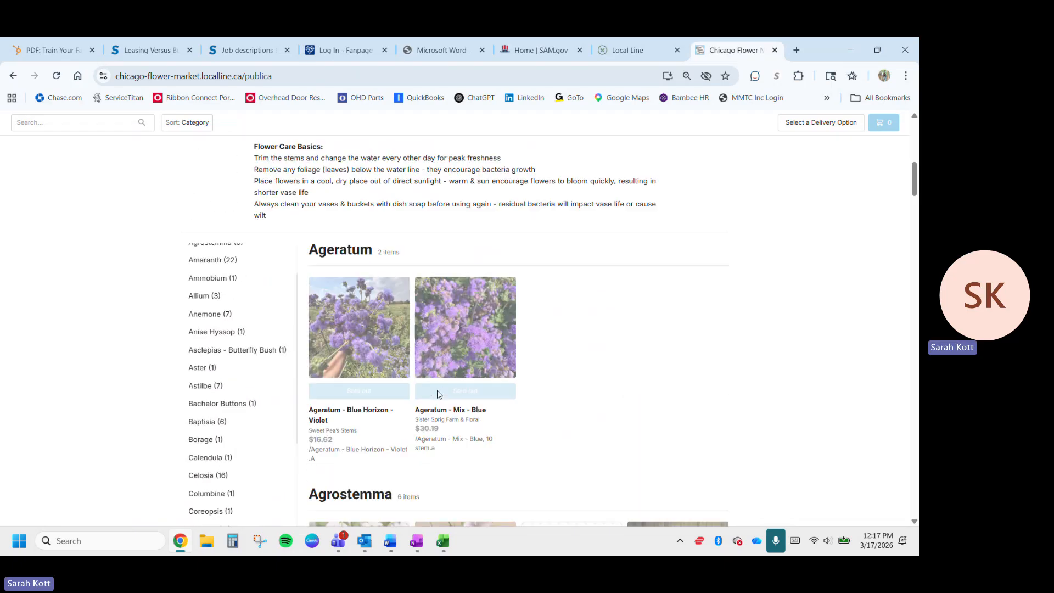
pyautogui.scroll(-1, 437, 394)
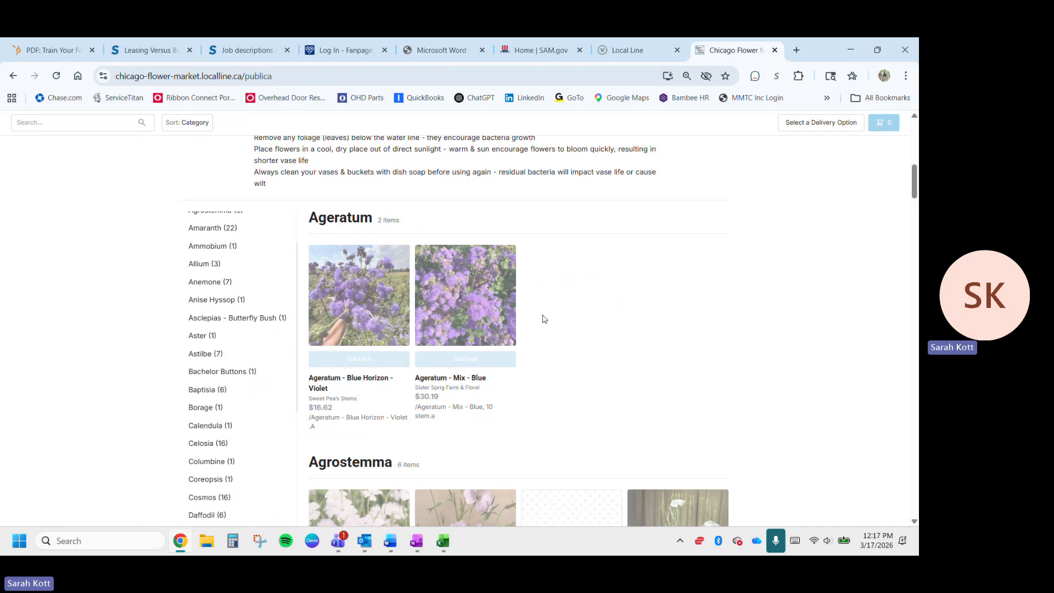
# - Browse the storefront products grouped by flower category down to Celosia and return to the Agrostemma section
pyautogui.scroll(-20, 622, 318)
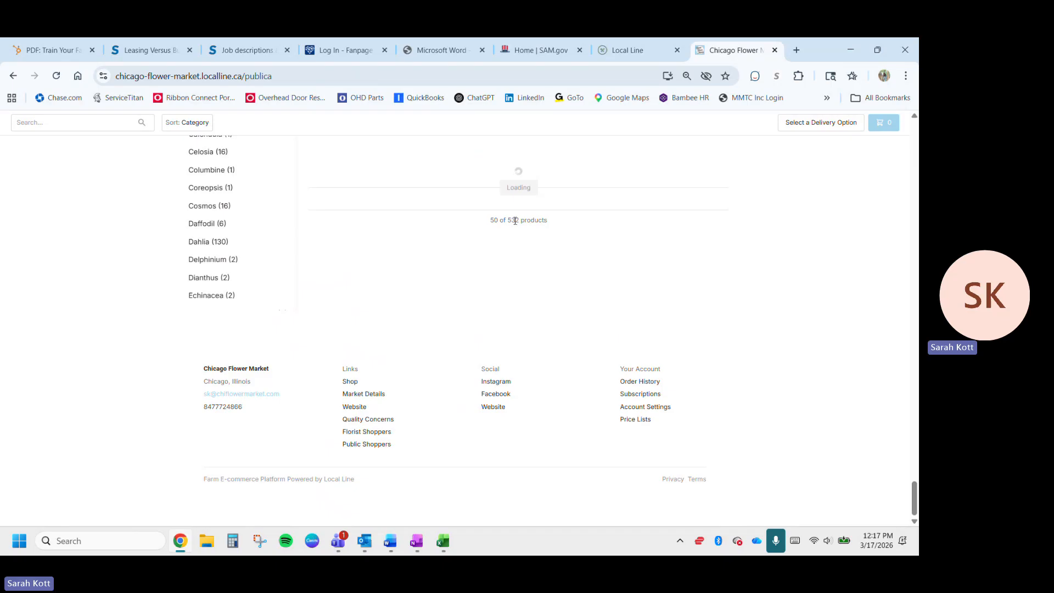
pyautogui.scroll(4, 513, 225)
pyautogui.scroll(-15, 581, 248)
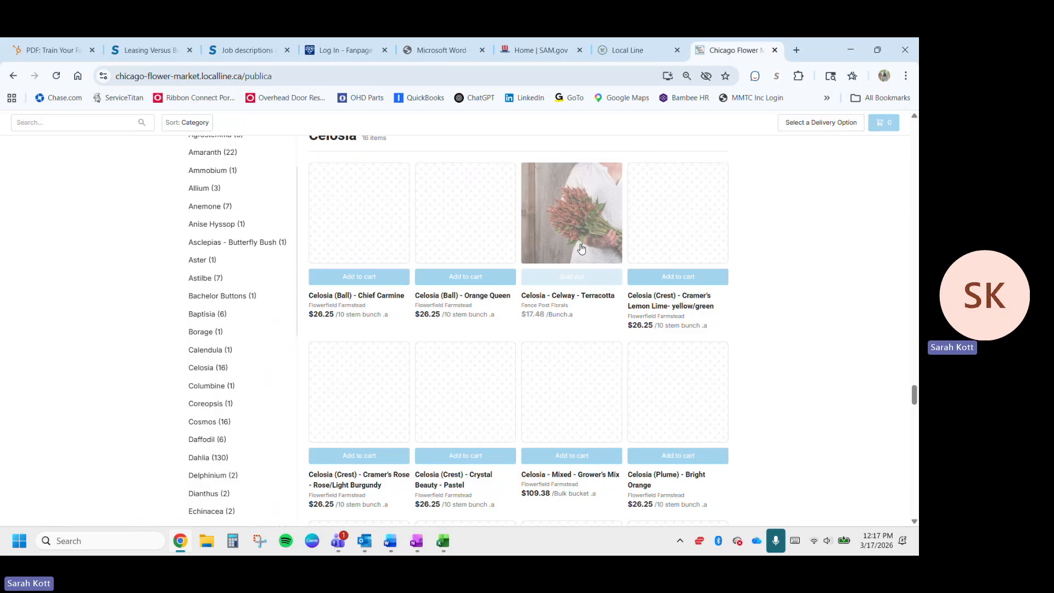
pyautogui.scroll(18, 582, 248)
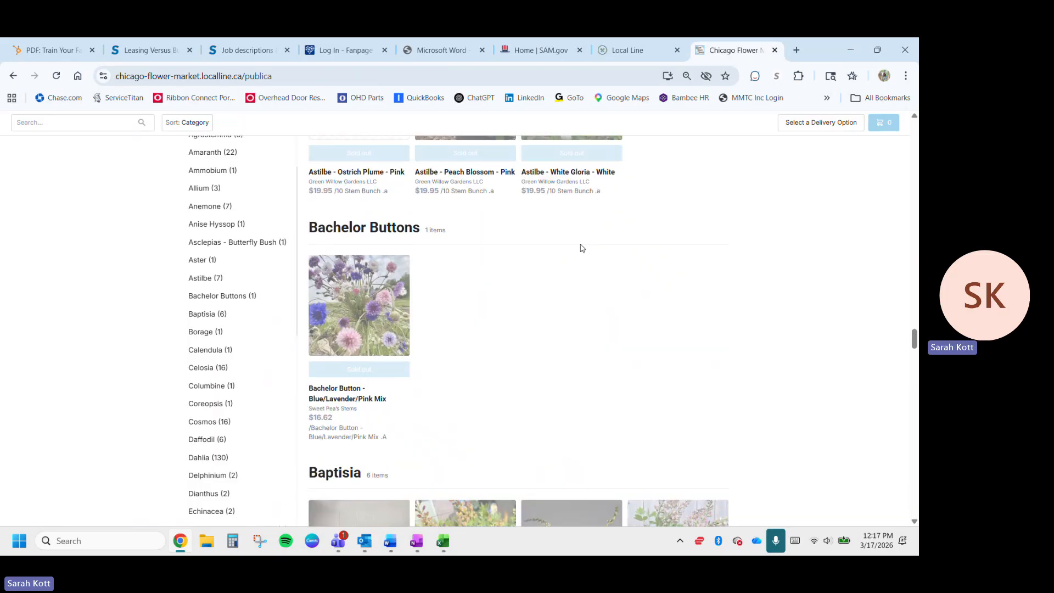
pyautogui.scroll(12, 581, 248)
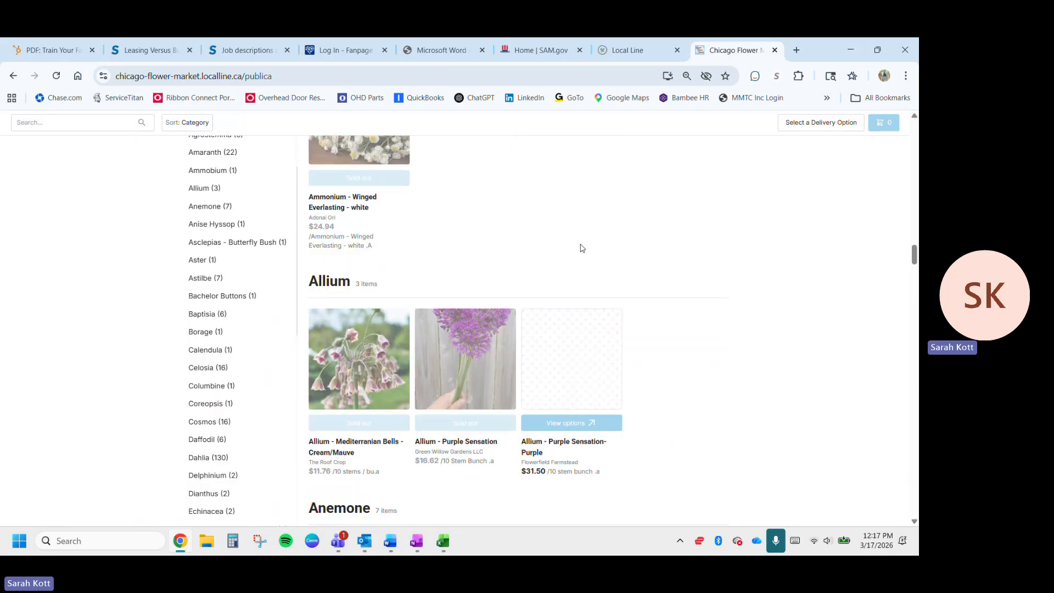
pyautogui.scroll(15, 582, 248)
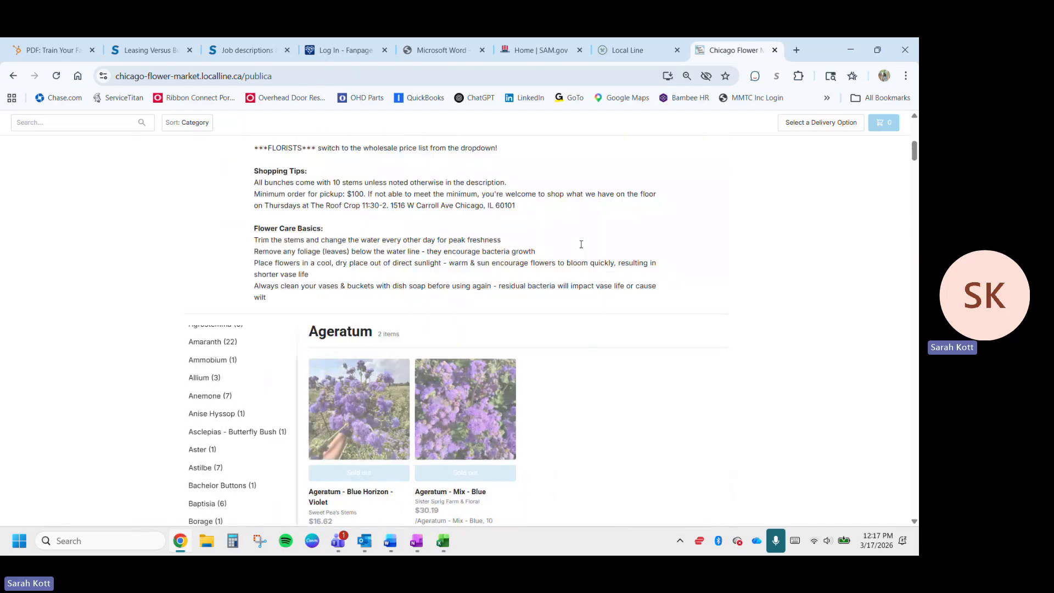
pyautogui.scroll(-4, 582, 247)
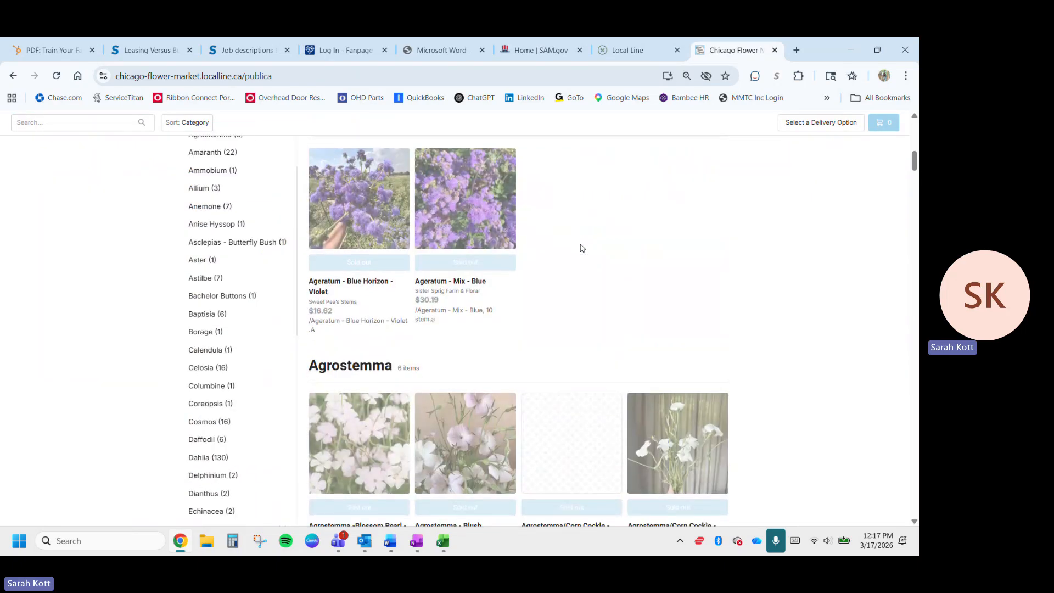
pyautogui.scroll(-2, 582, 248)
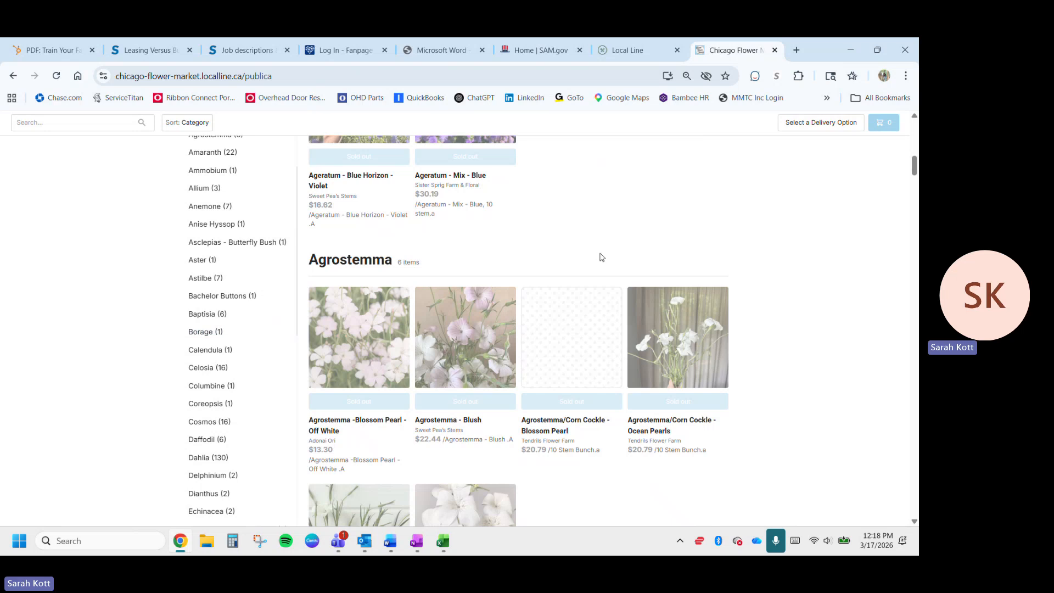
pyautogui.scroll(-1, 601, 257)
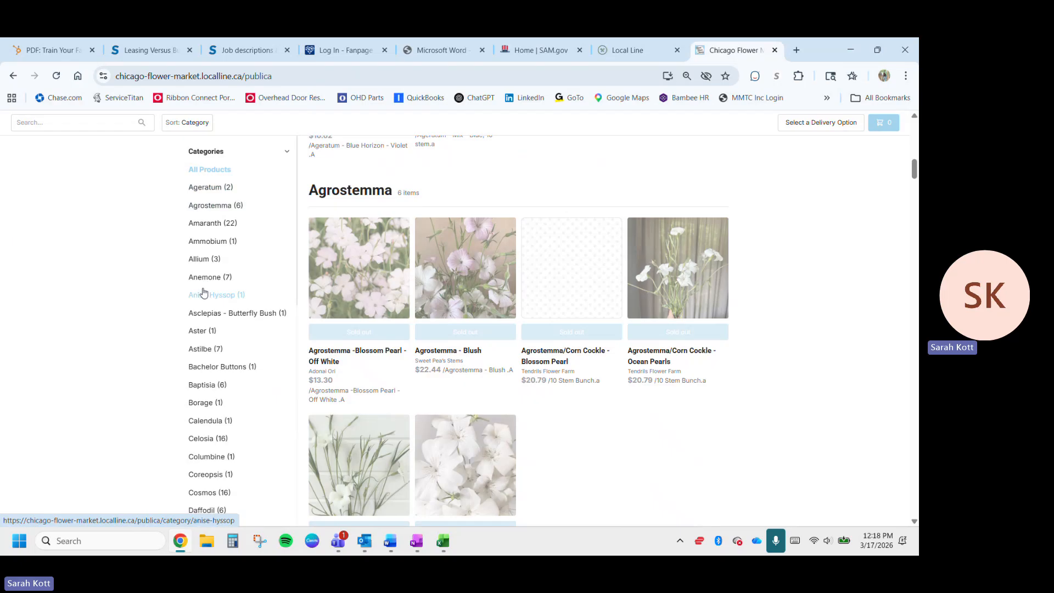
# - Show only the Astilbe category in the storefront, review its products, and return to all products
pyautogui.click(204, 351)
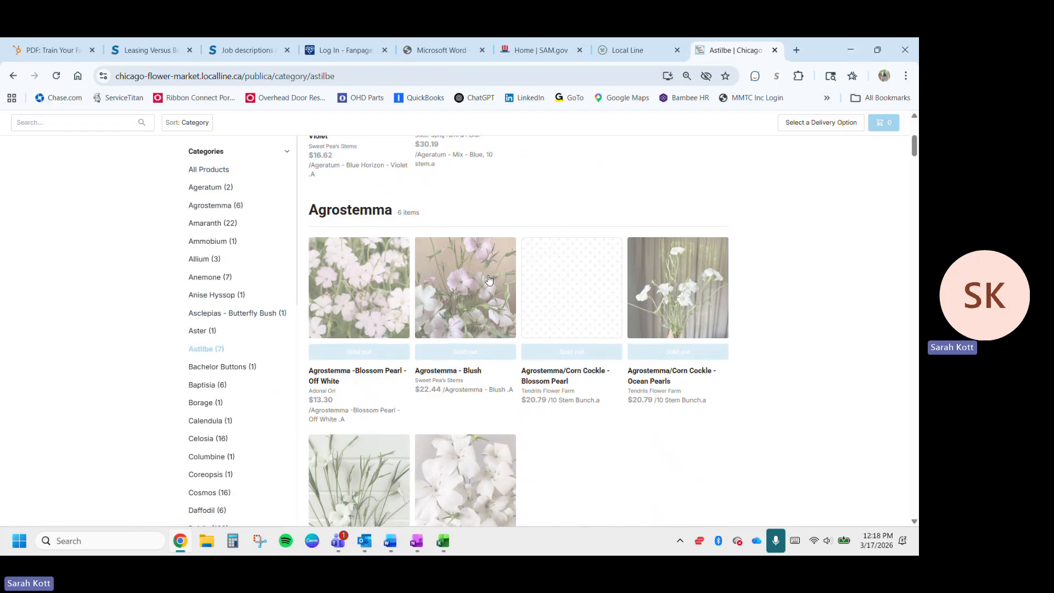
pyautogui.scroll(5, 488, 278)
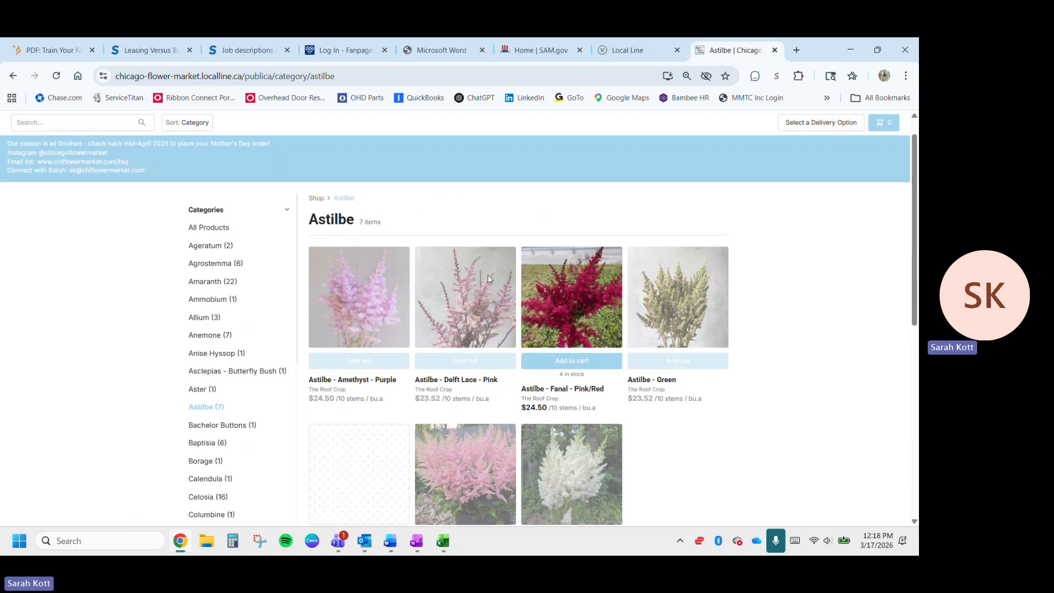
pyautogui.scroll(-3, 488, 279)
pyautogui.scroll(3, 207, 278)
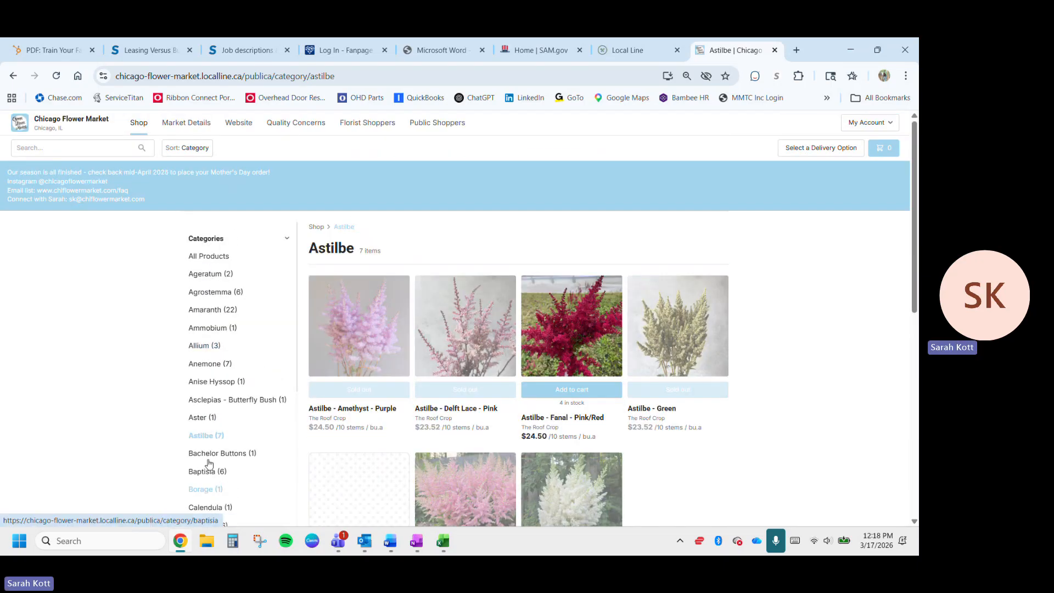
pyautogui.click(207, 436)
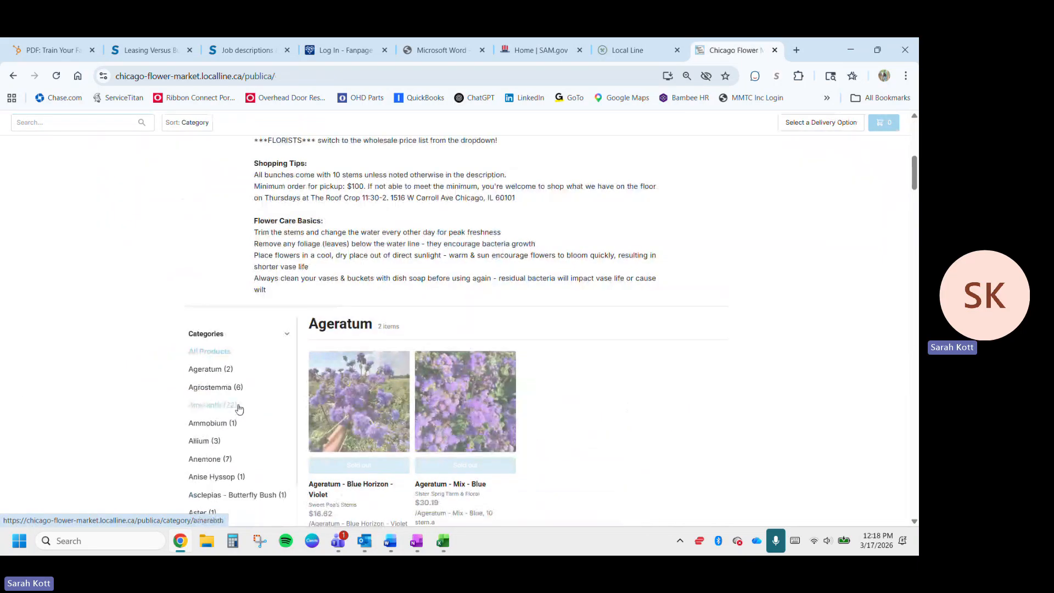
# - Examine the storefront's vendor list, from Abundant Blooms Flower Farm to The Roof Crop
pyautogui.scroll(-6, 239, 409)
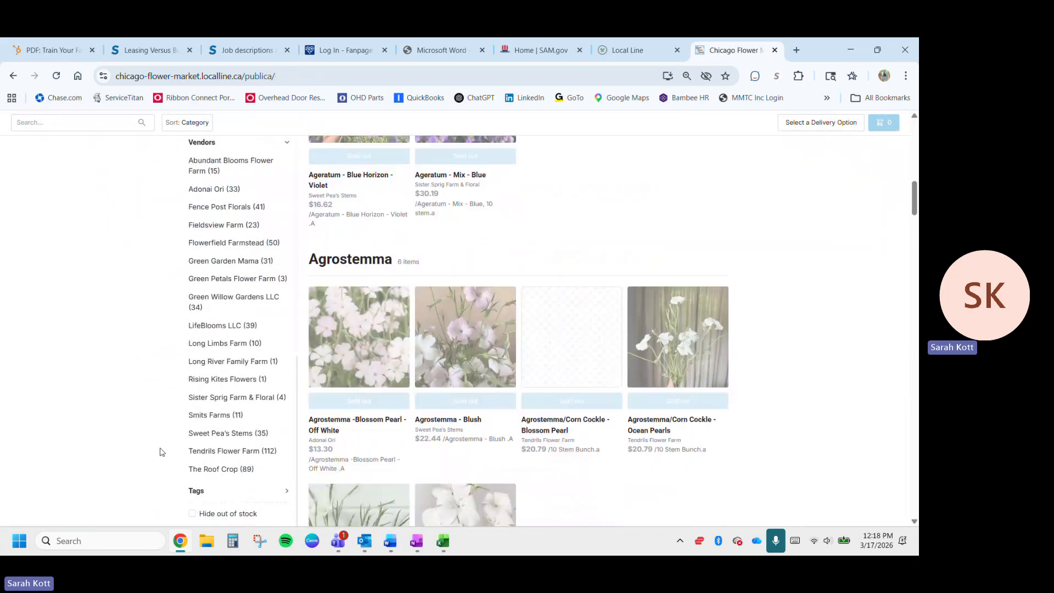
pyautogui.scroll(2, 277, 395)
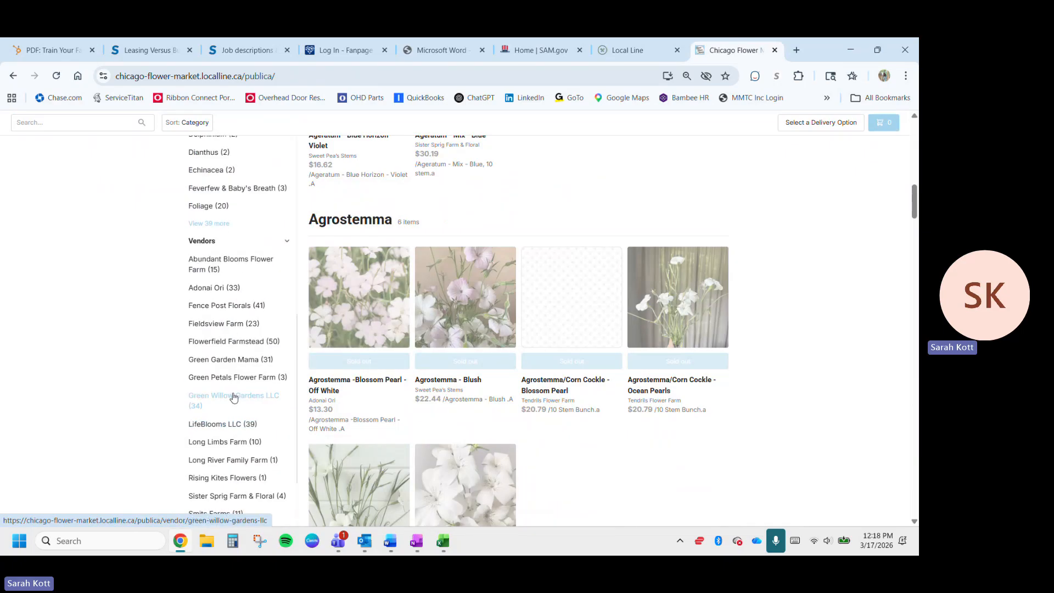
pyautogui.scroll(-3, 230, 395)
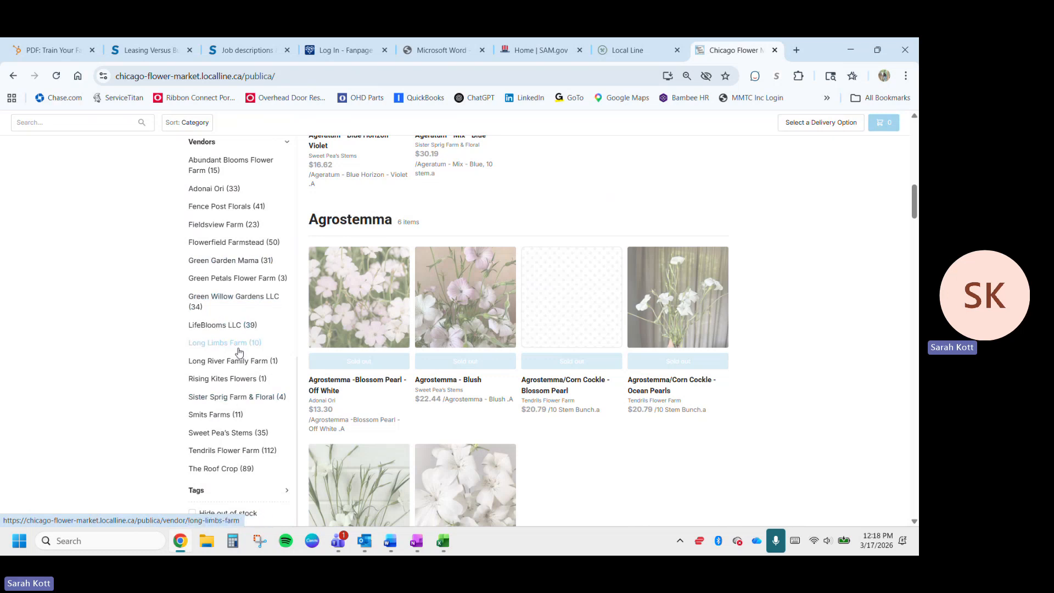
pyautogui.scroll(-3, 238, 350)
pyautogui.scroll(-1, 239, 351)
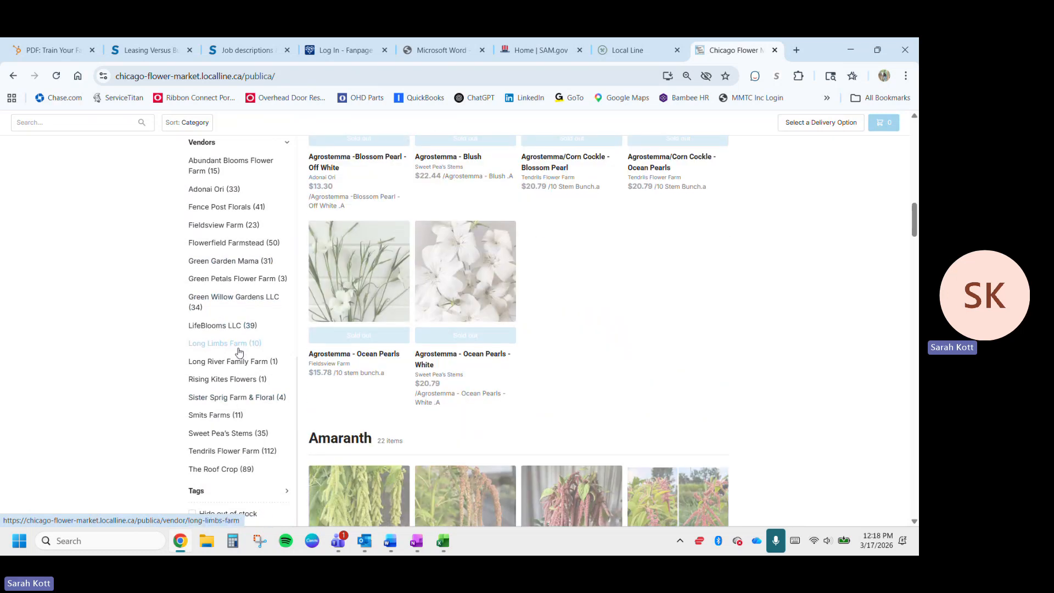
# - Filter the storefront products by the Pink tag and review the matching flowers from Amaranth to Baptisia
pyautogui.click(271, 494)
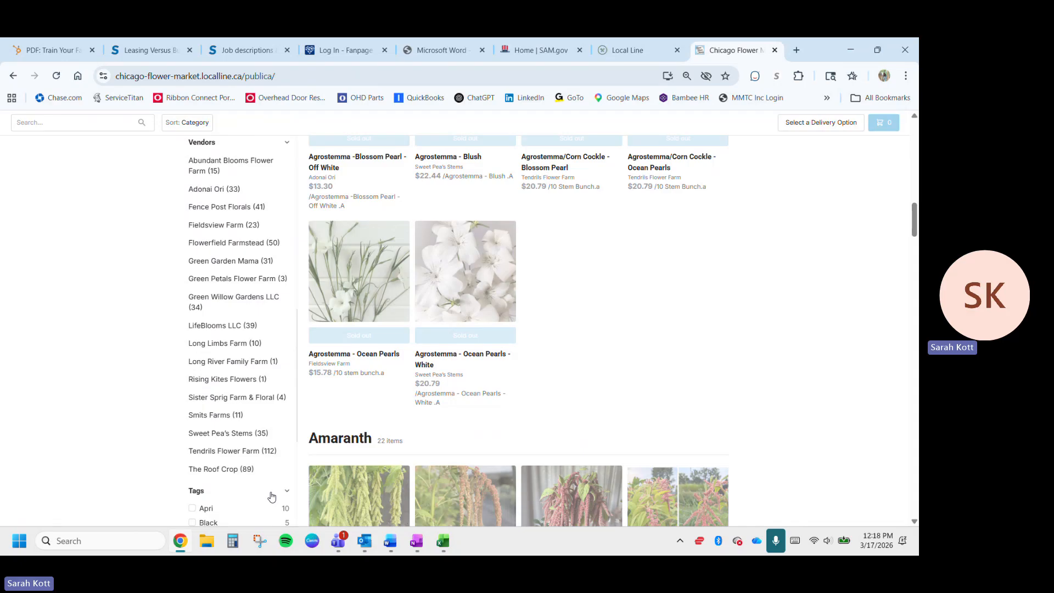
pyautogui.scroll(-5, 271, 496)
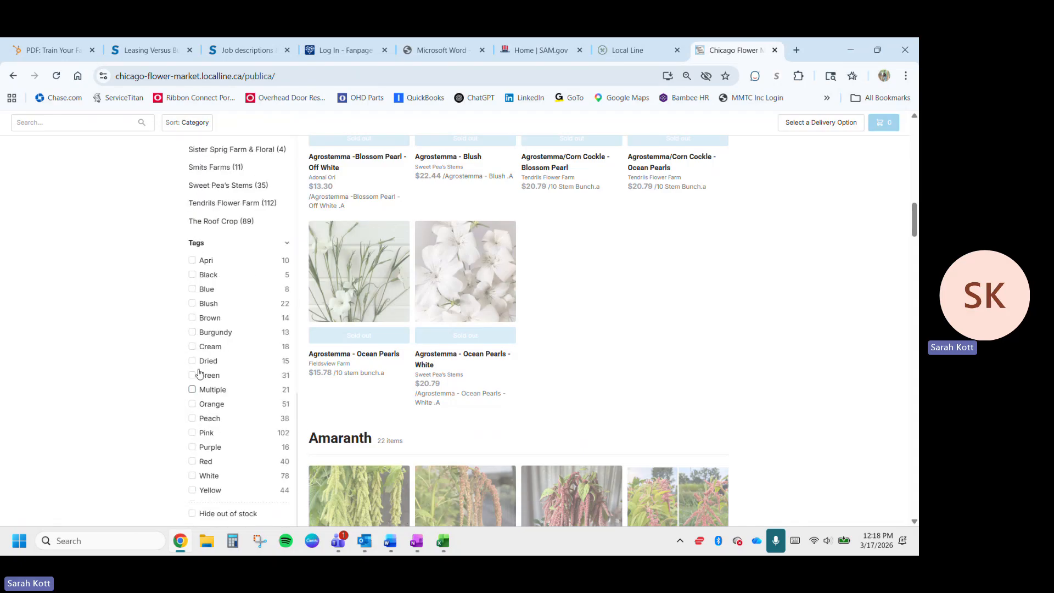
pyautogui.click(209, 434)
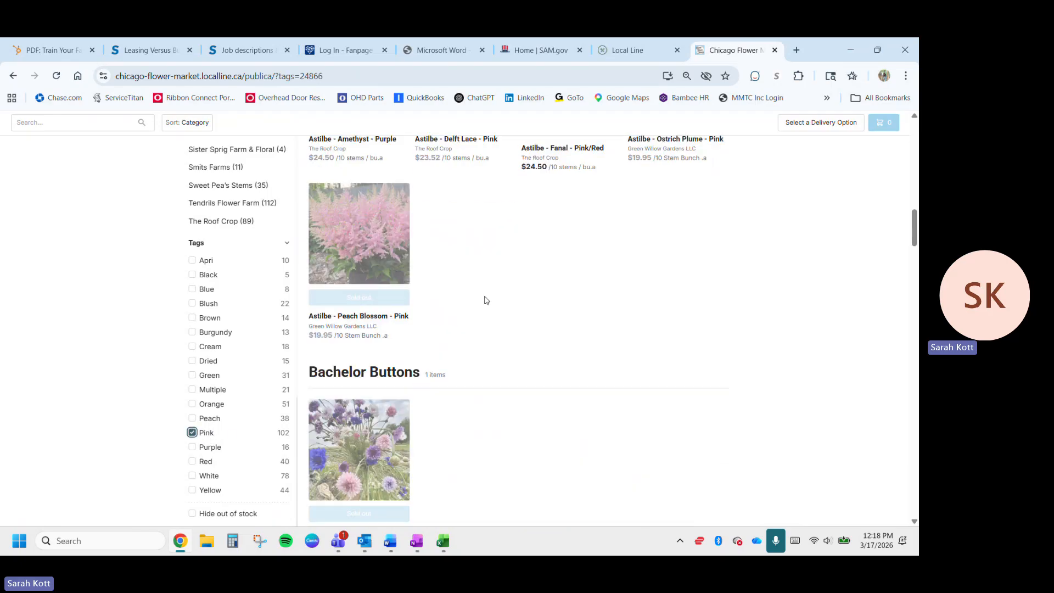
pyautogui.scroll(10, 485, 300)
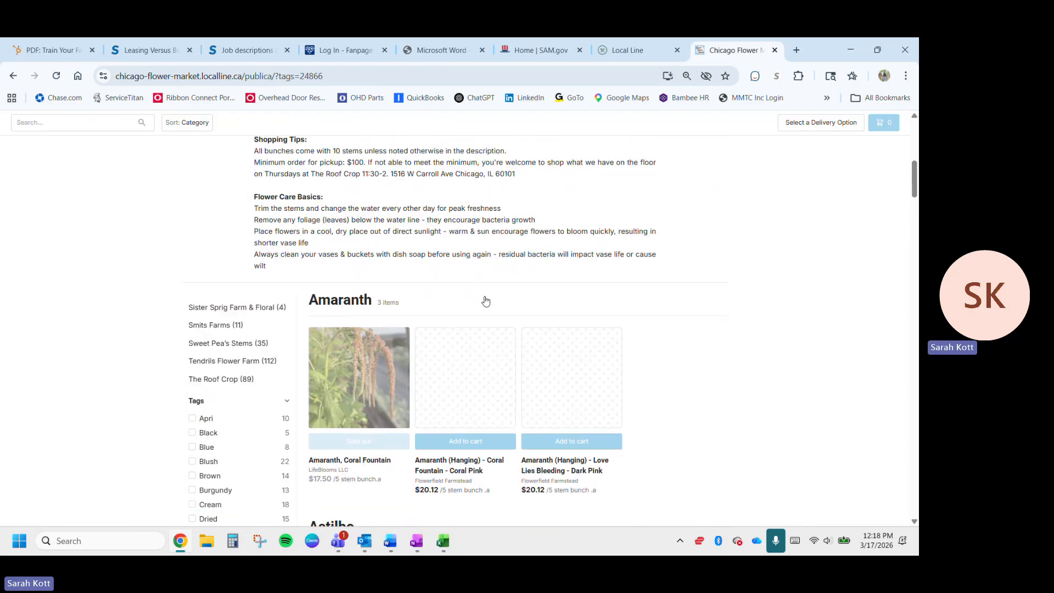
pyautogui.scroll(-3, 485, 300)
pyautogui.scroll(-5, 485, 301)
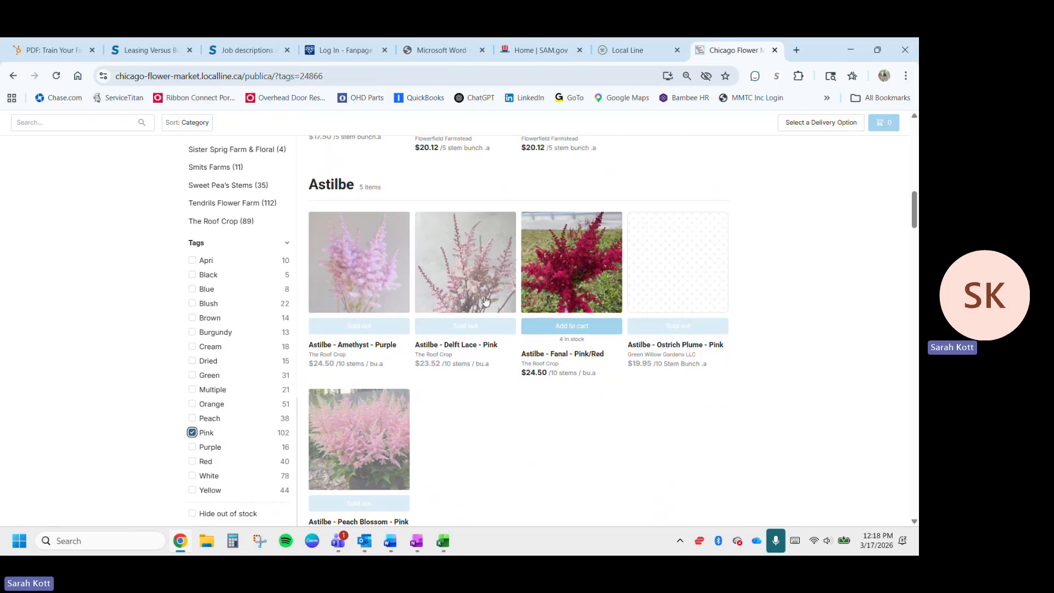
pyautogui.scroll(-6, 485, 300)
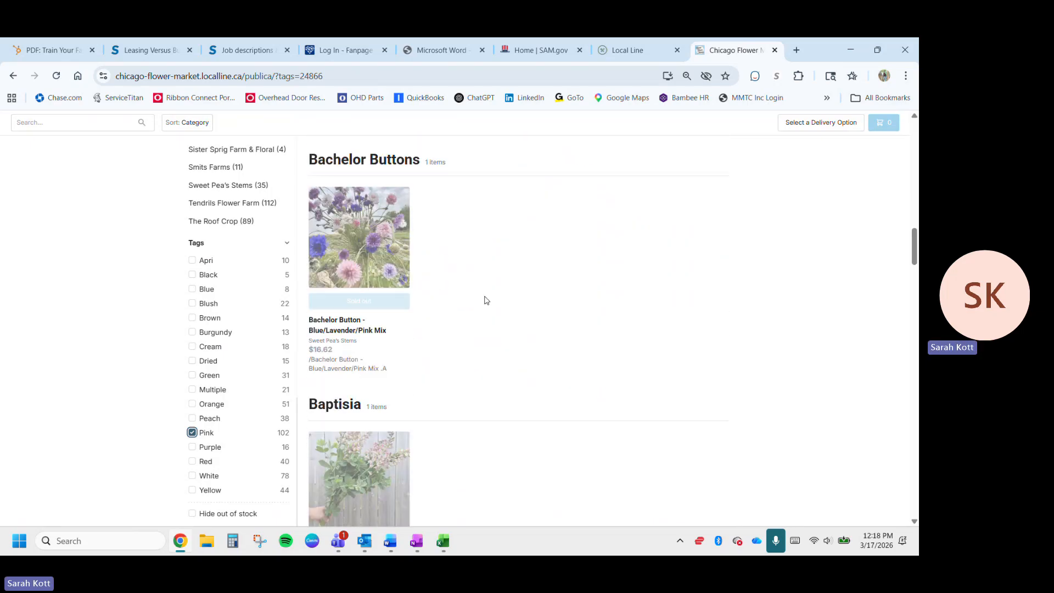
# - Switch the storefront tag filter from Pink to Green, review the matching products, and clear the tag filter
pyautogui.click(193, 375)
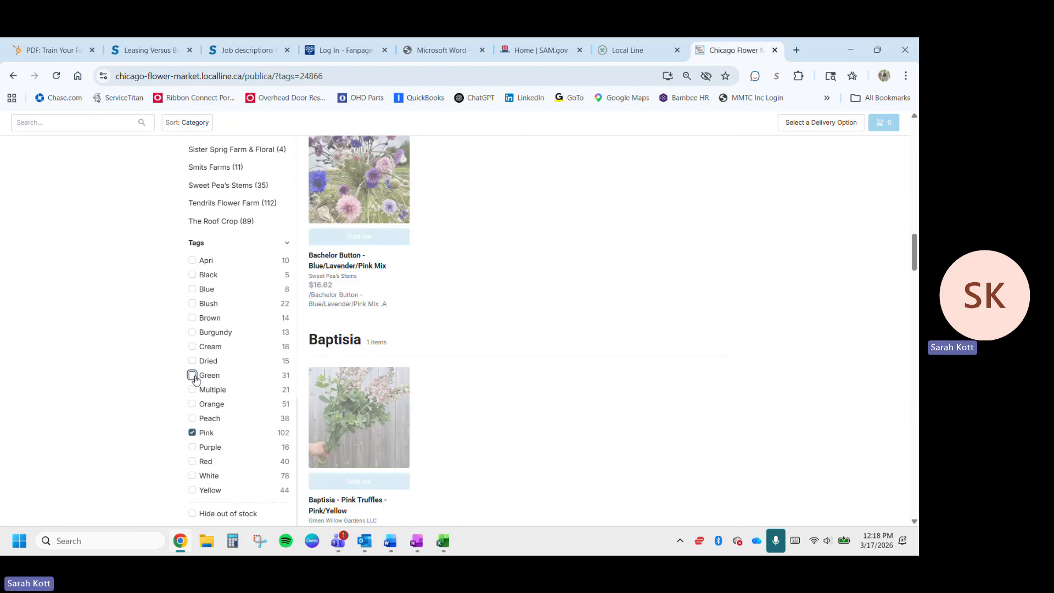
pyautogui.click(192, 433)
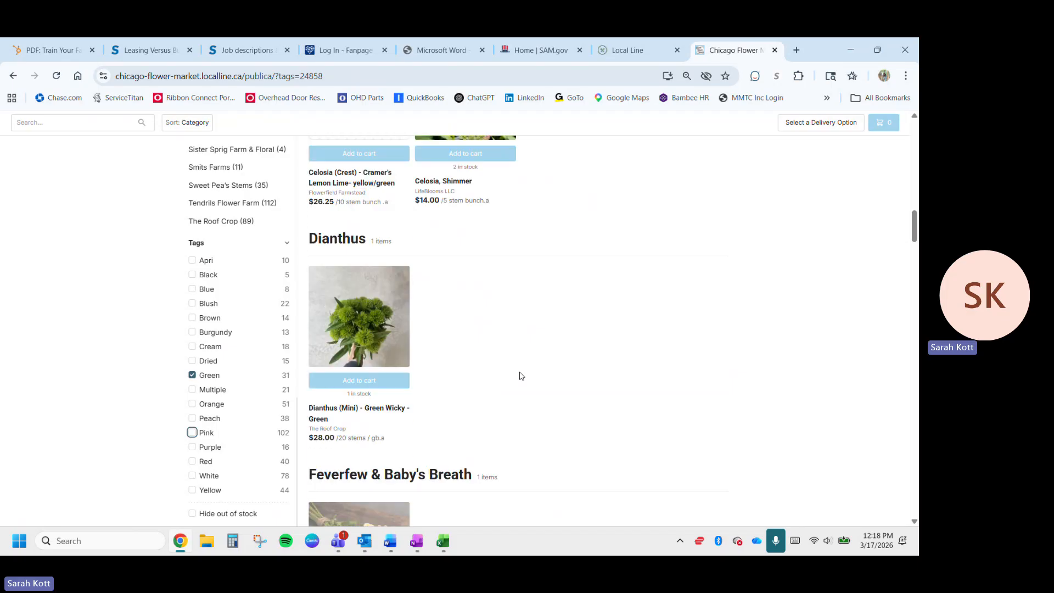
pyautogui.scroll(8, 519, 374)
pyautogui.scroll(-12, 518, 373)
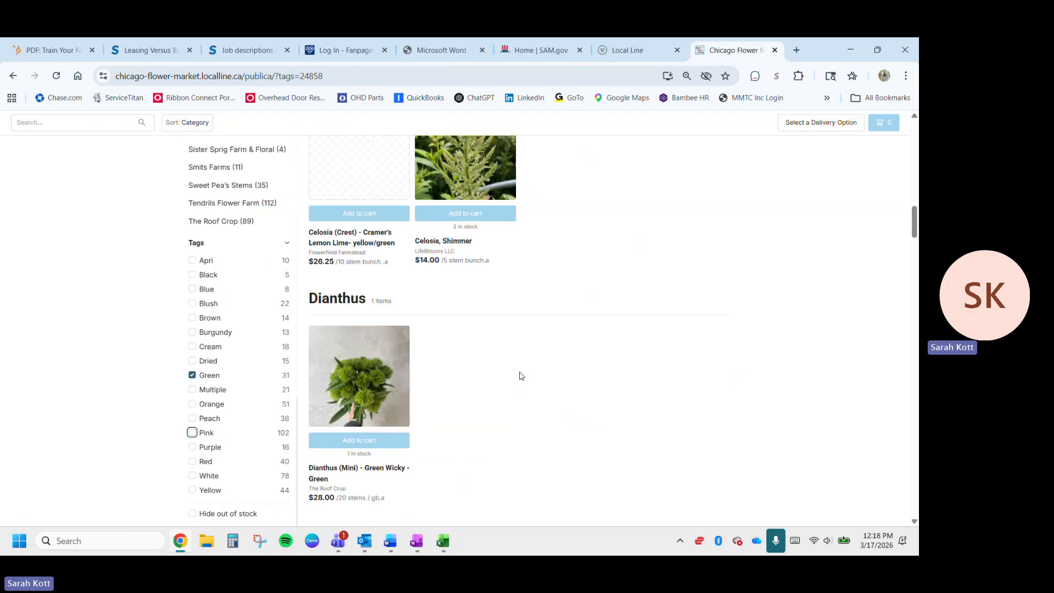
pyautogui.click(192, 375)
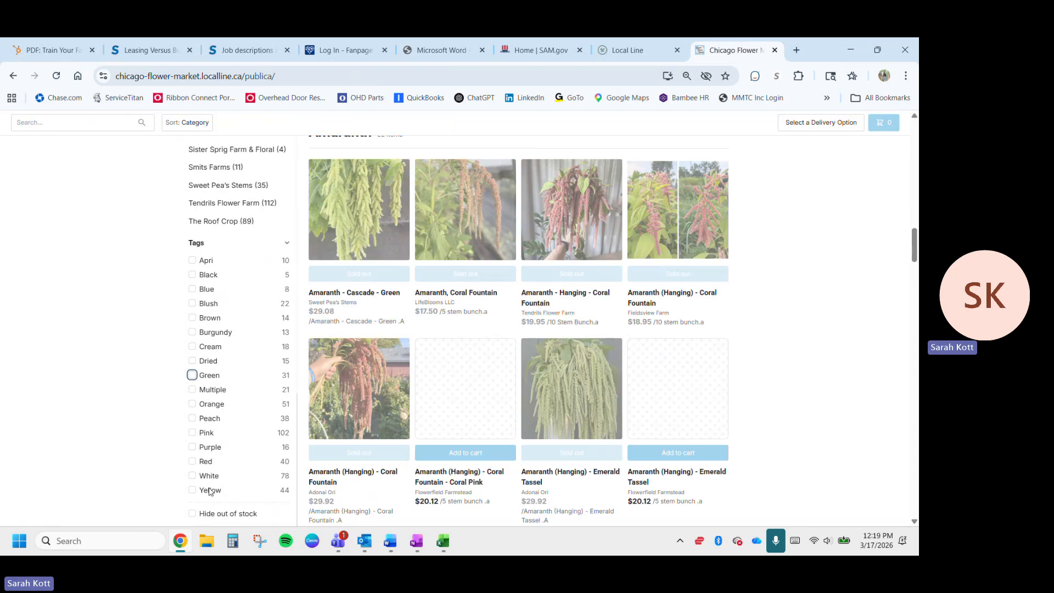
# - Hide out-of-stock products in the storefront and return to the Public Price List banner
pyautogui.click(191, 513)
pyautogui.click(191, 513)
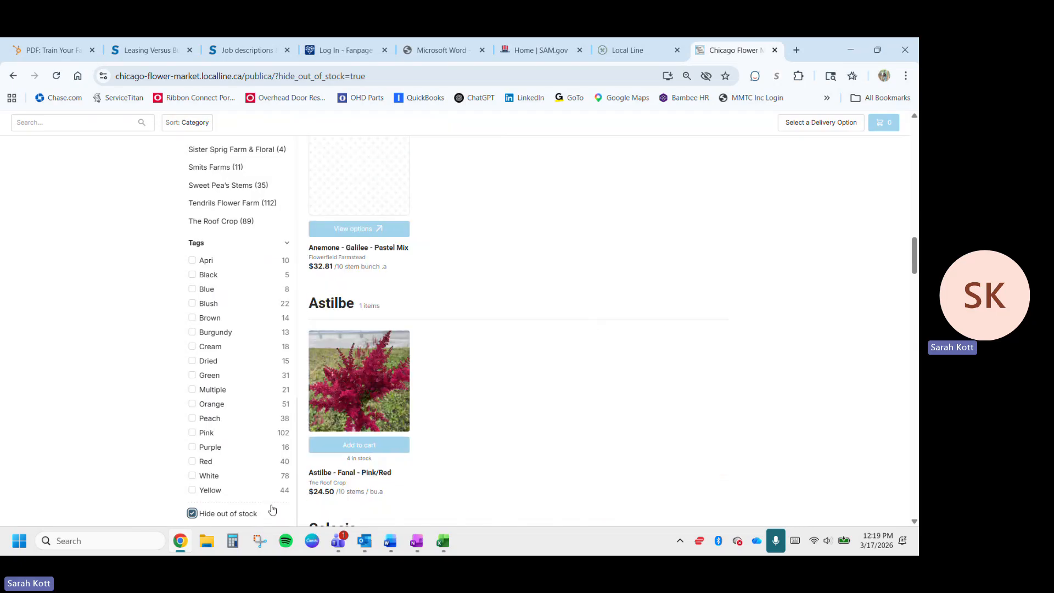
pyautogui.scroll(15, 511, 366)
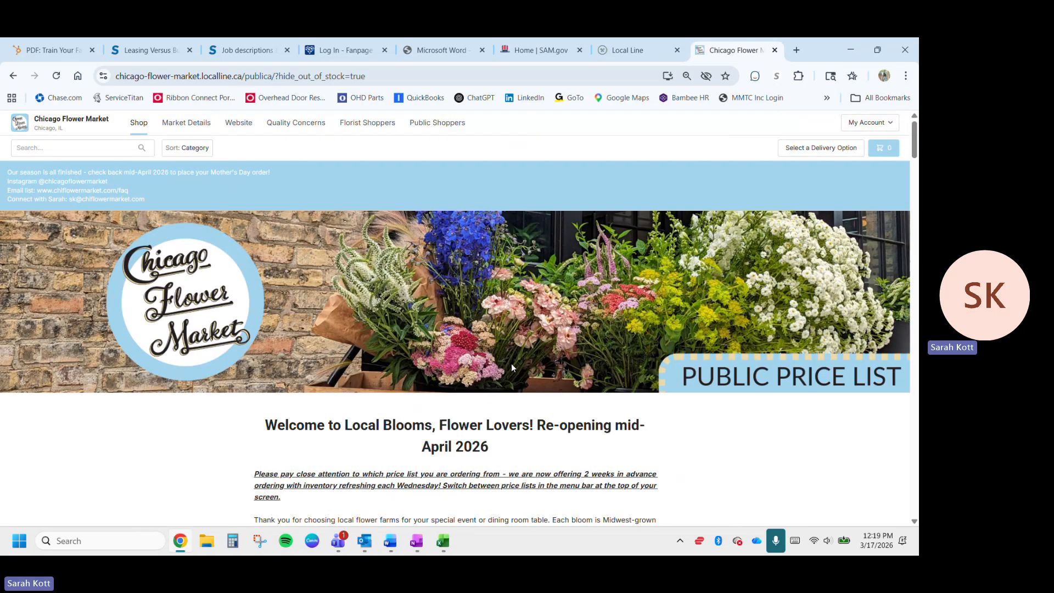
pyautogui.scroll(-5, 511, 363)
pyautogui.scroll(8, 702, 373)
# - Examine the customer account options in the storefront, including where shoppers find their price lists
pyautogui.click(874, 123)
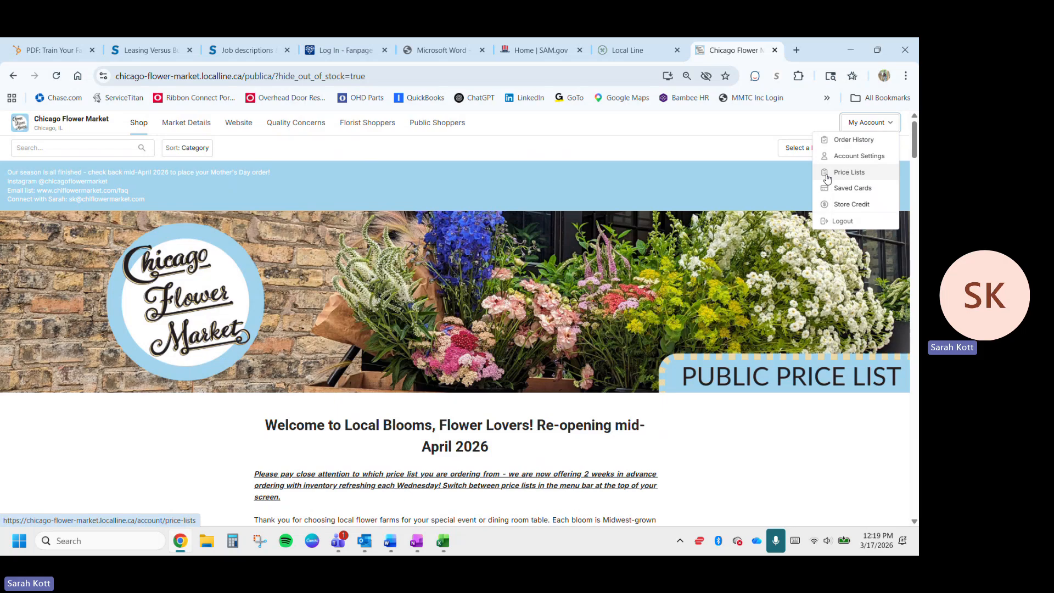
pyautogui.click(644, 158)
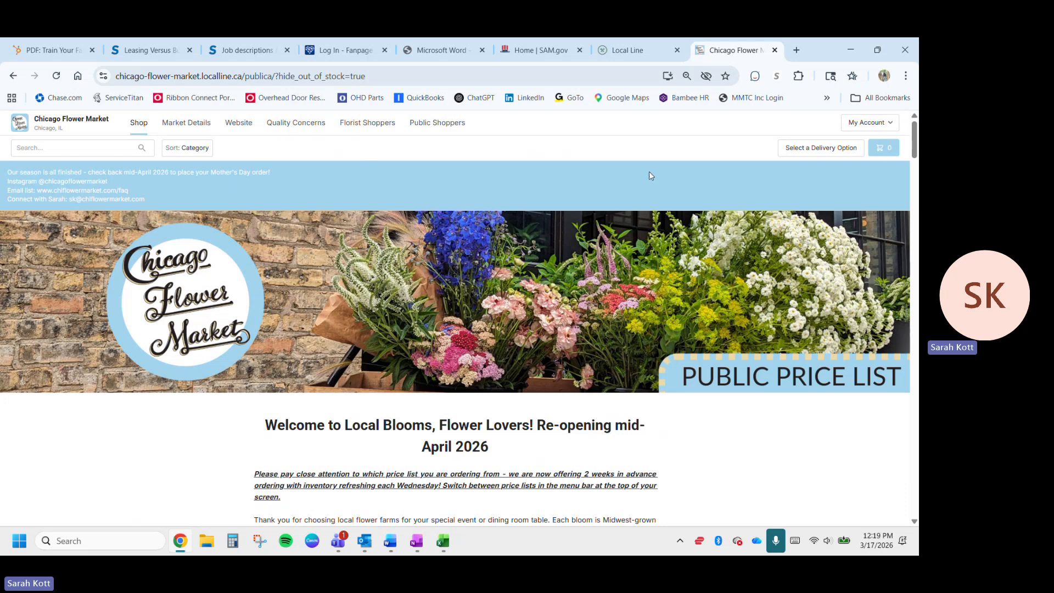
pyautogui.click(871, 125)
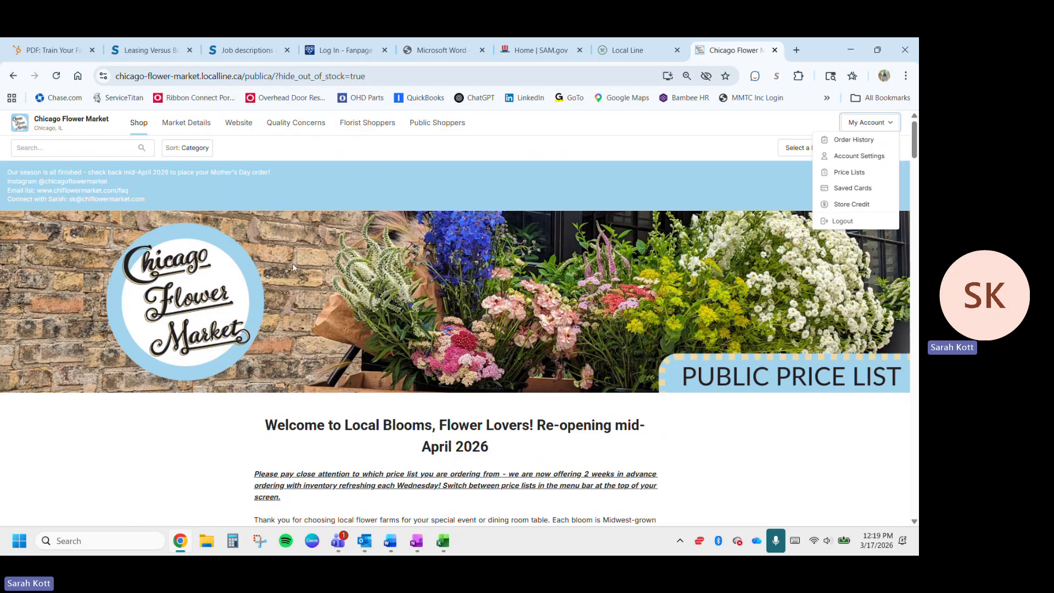
# - Read the storefront welcome notice about checking which price list is being ordered from, and return to the page banner
pyautogui.scroll(-2, 234, 353)
pyautogui.scroll(-2, 234, 354)
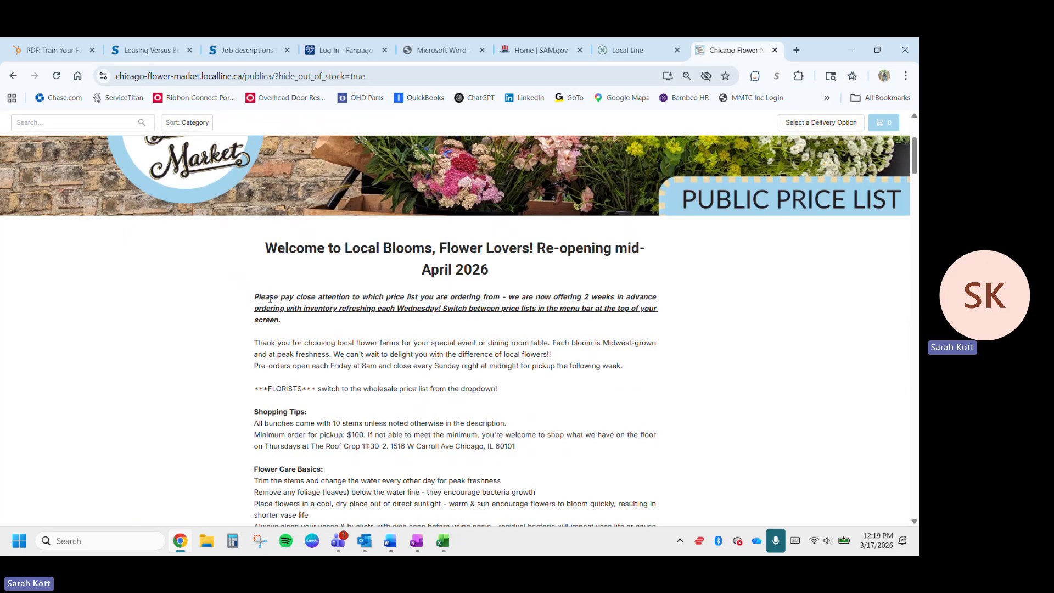
pyautogui.moveTo(254, 296); pyautogui.dragTo(324, 328)
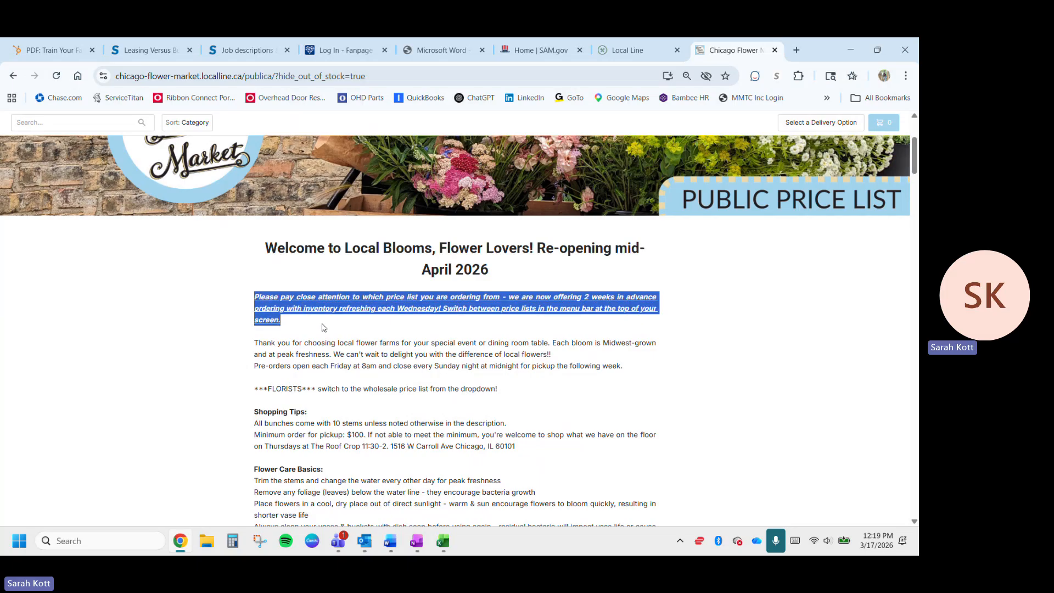
pyautogui.click(352, 319)
pyautogui.scroll(3, 352, 319)
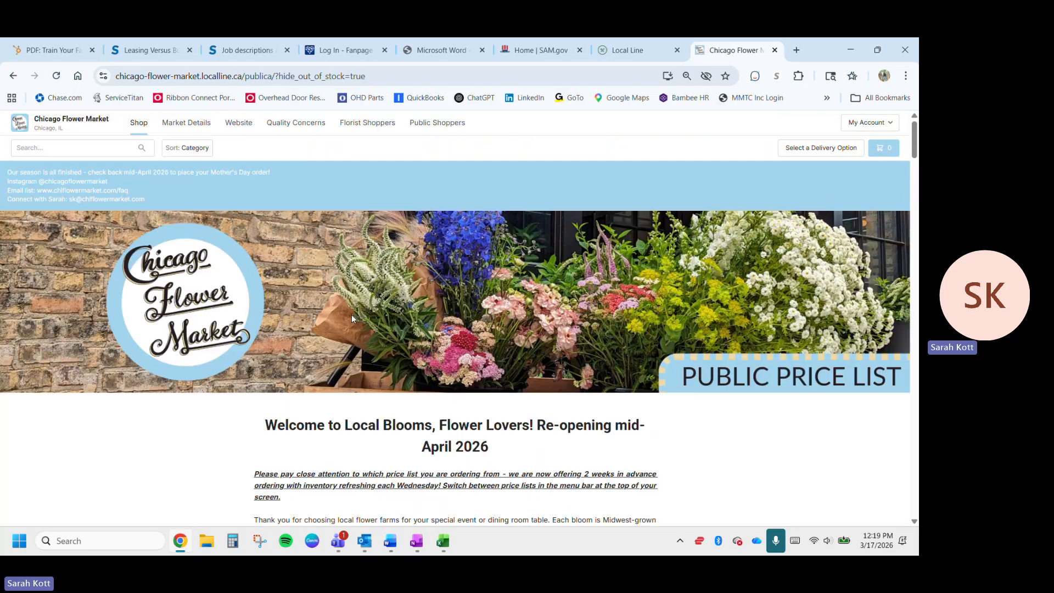